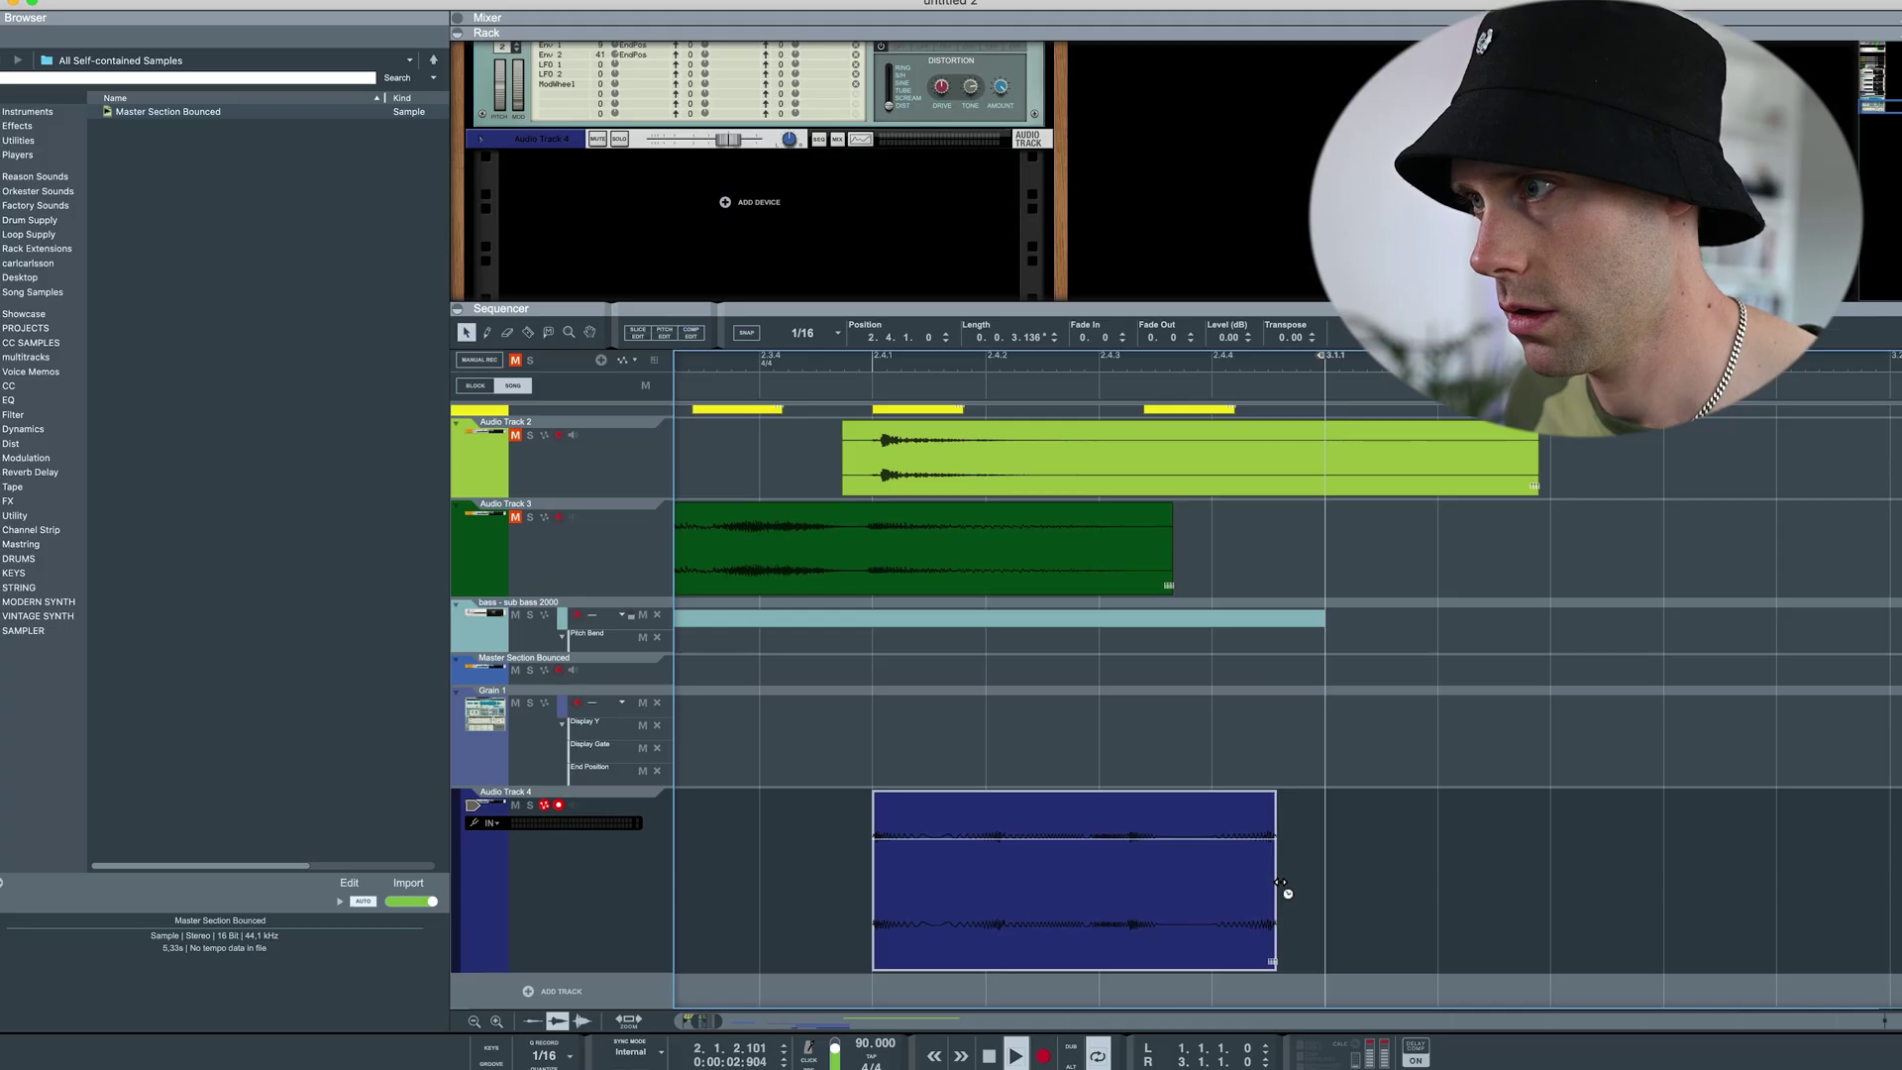
left_click_drag(1281, 881, 1292, 886)
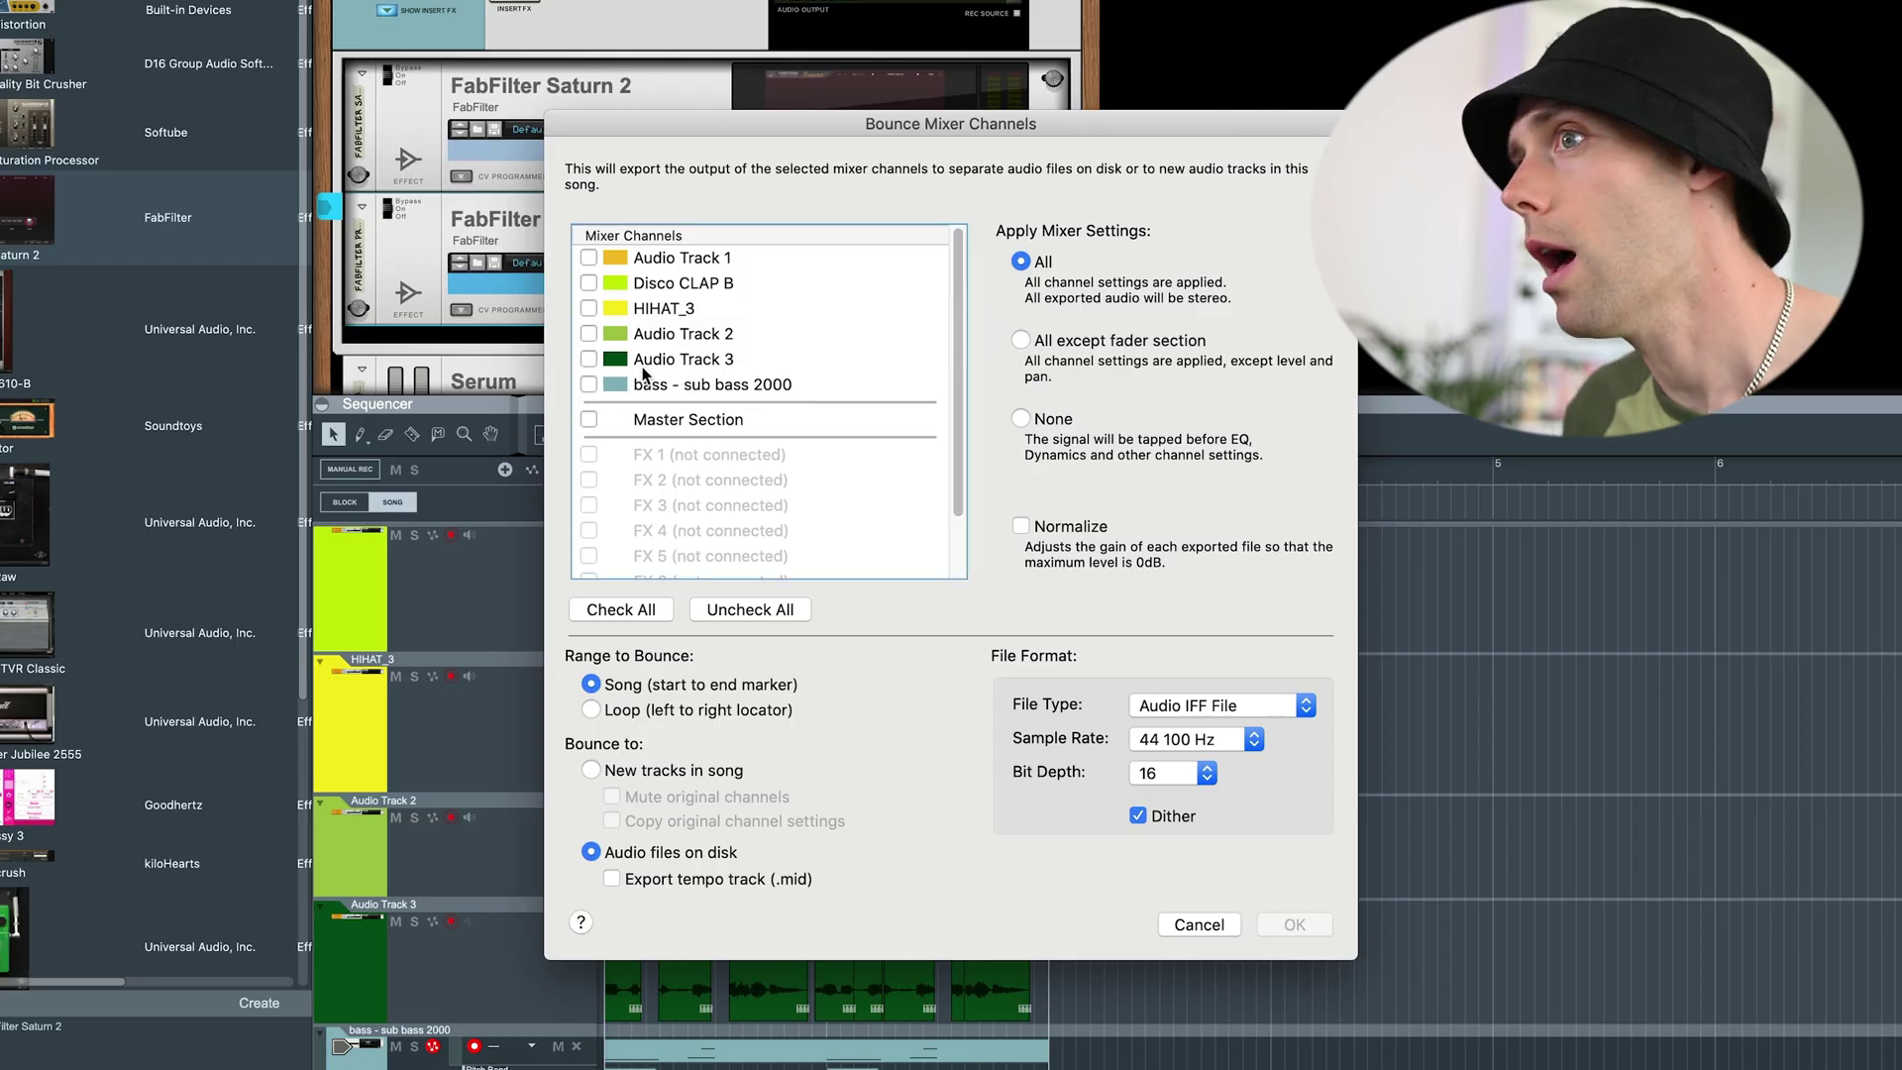
- Bounce the Master Section with Normalize over the loop range to a new track in the song, choosing WAVE File as file type
left_click(590, 710)
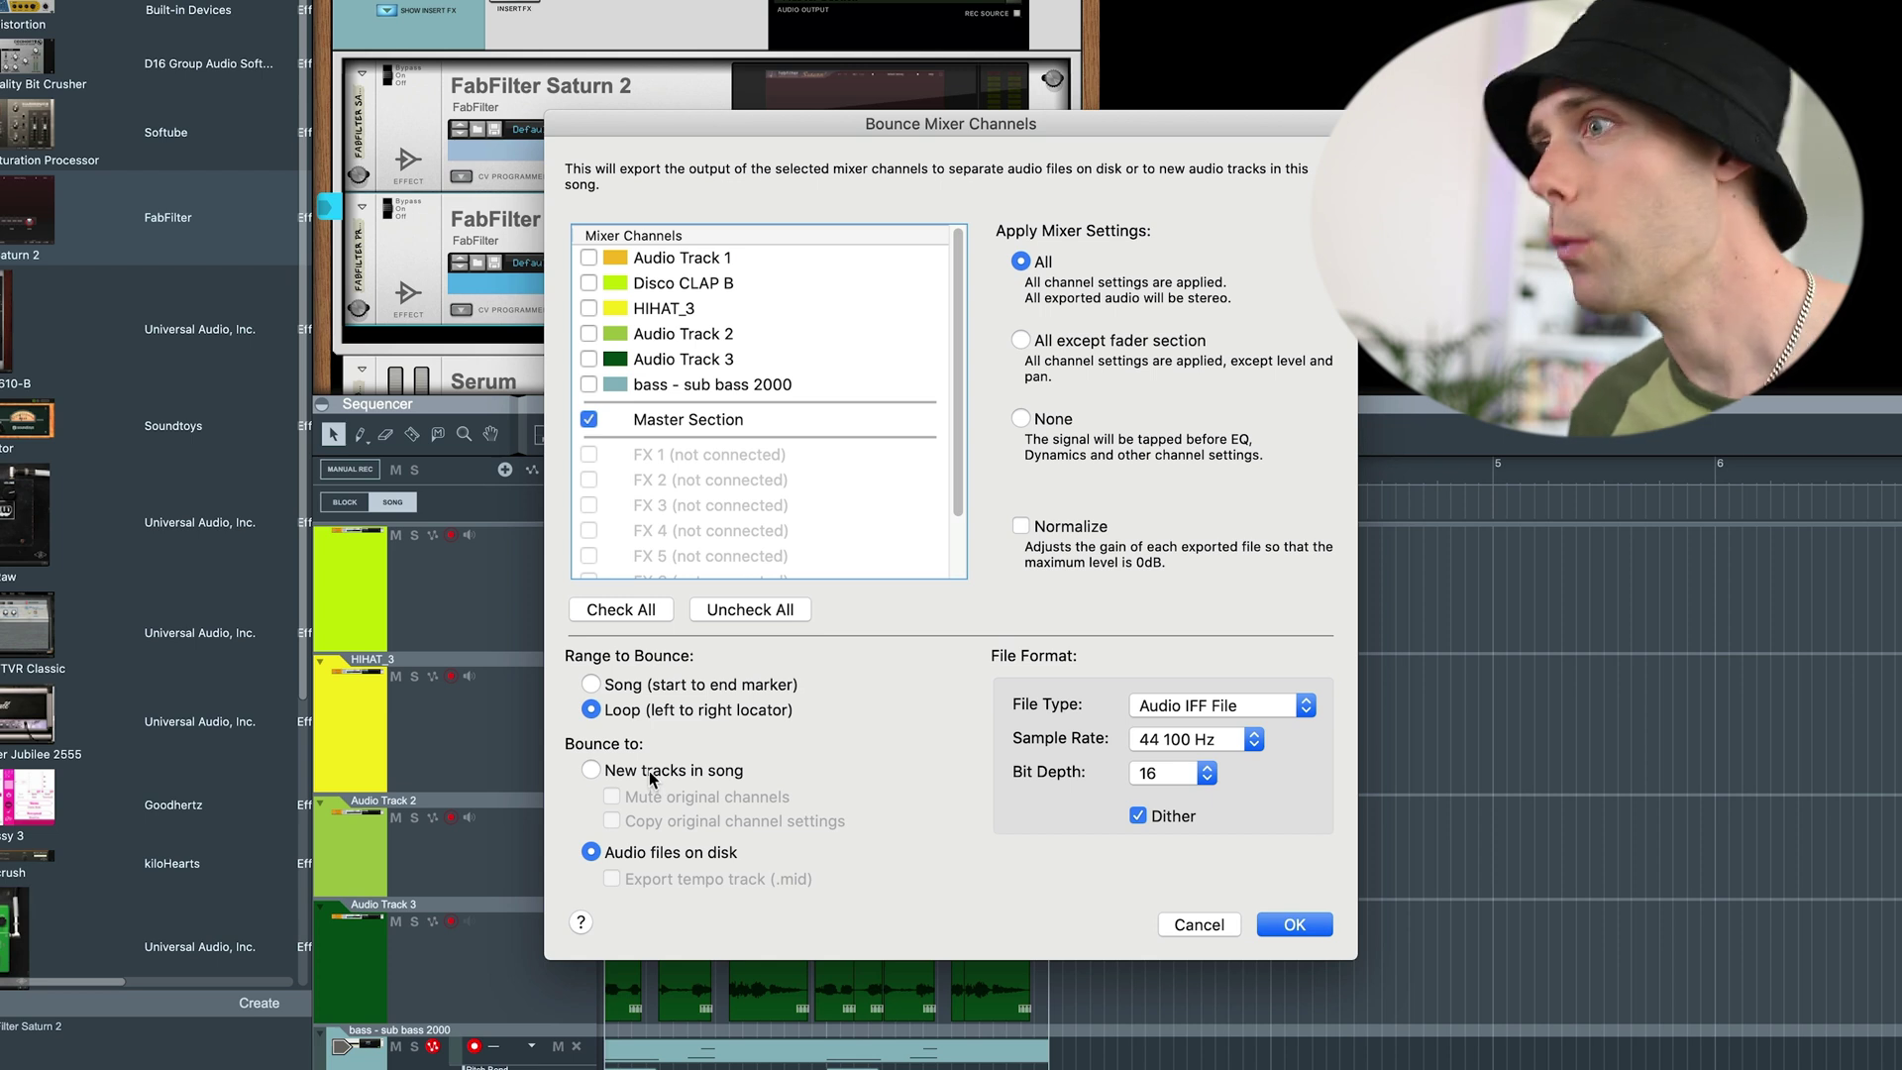
left_click(1151, 700)
left_click(1166, 731)
left_click(1020, 526)
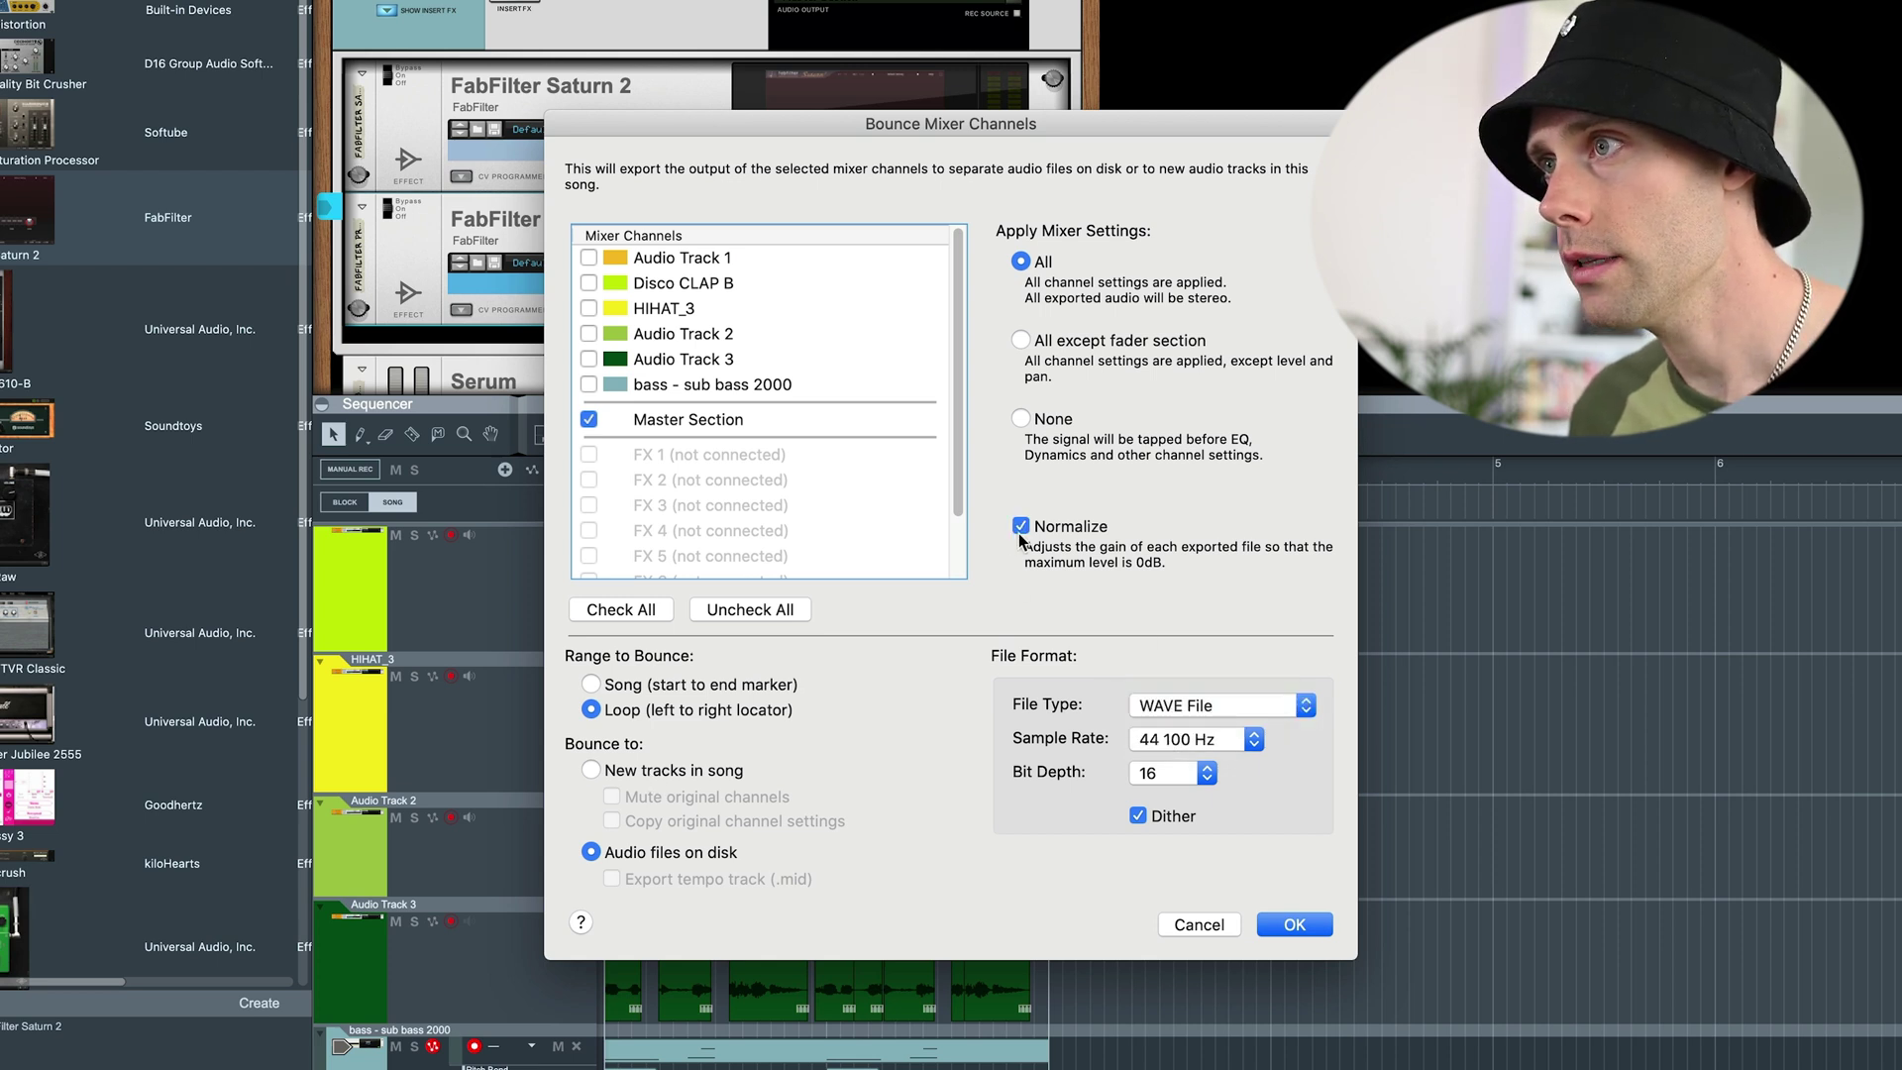
left_click(592, 770)
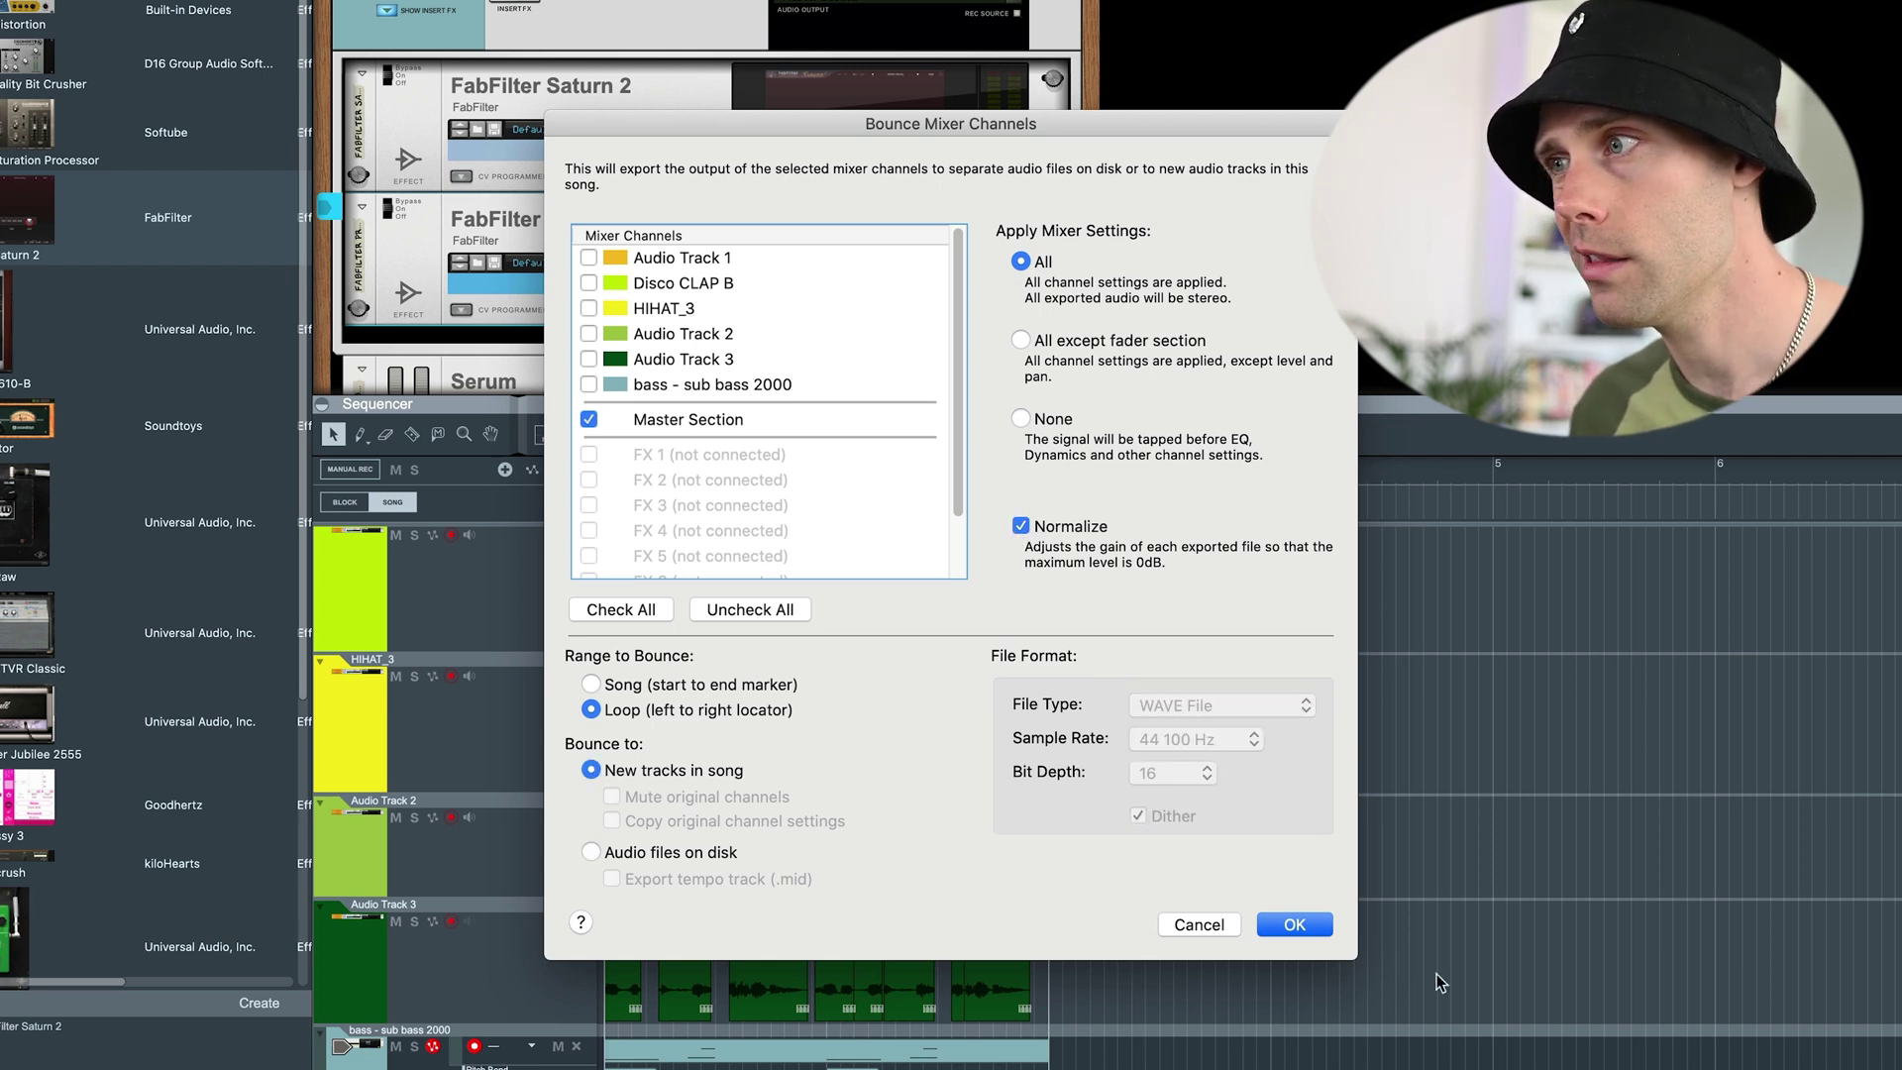
left_click(1325, 931)
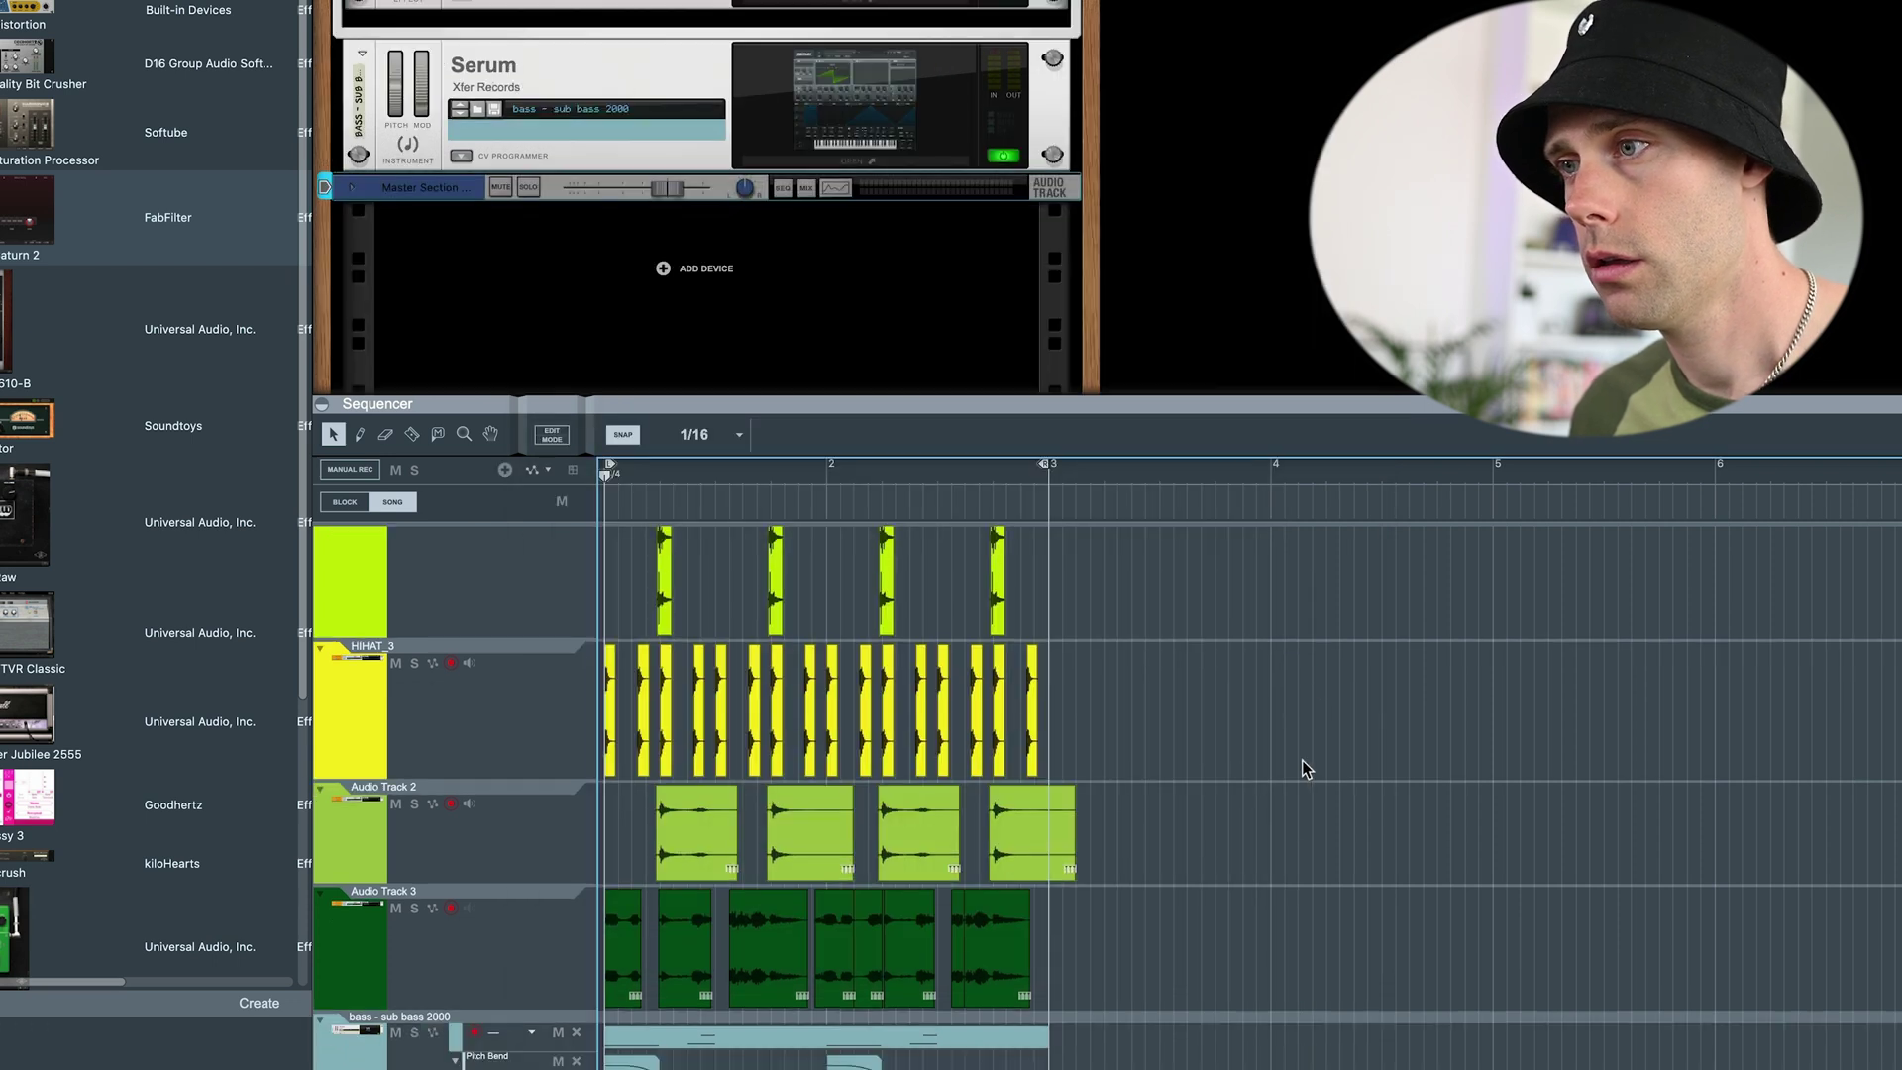
- Move the bounced master clip to bar 5 and set the loop locators around it, from bar 5 to bar 7
right_click(957, 894)
left_click(946, 922)
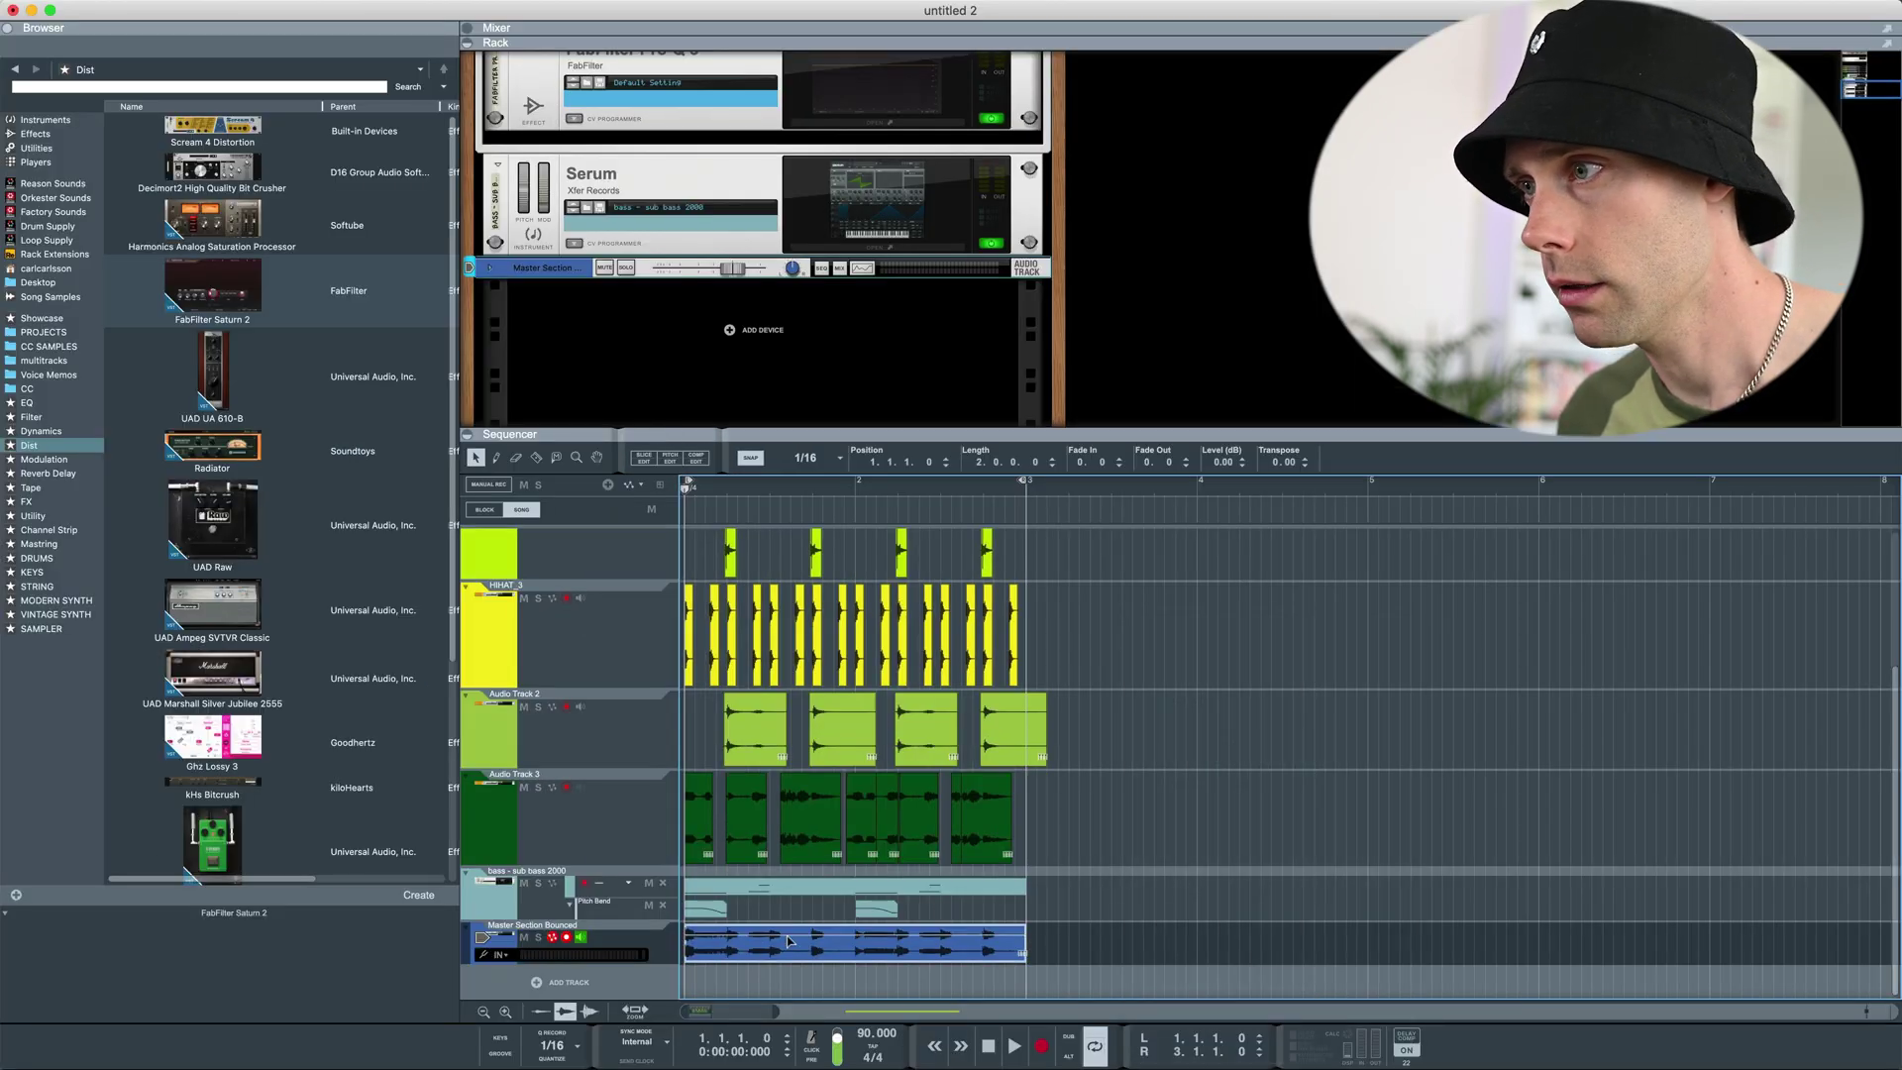
left_click_drag(740, 928, 1411, 956)
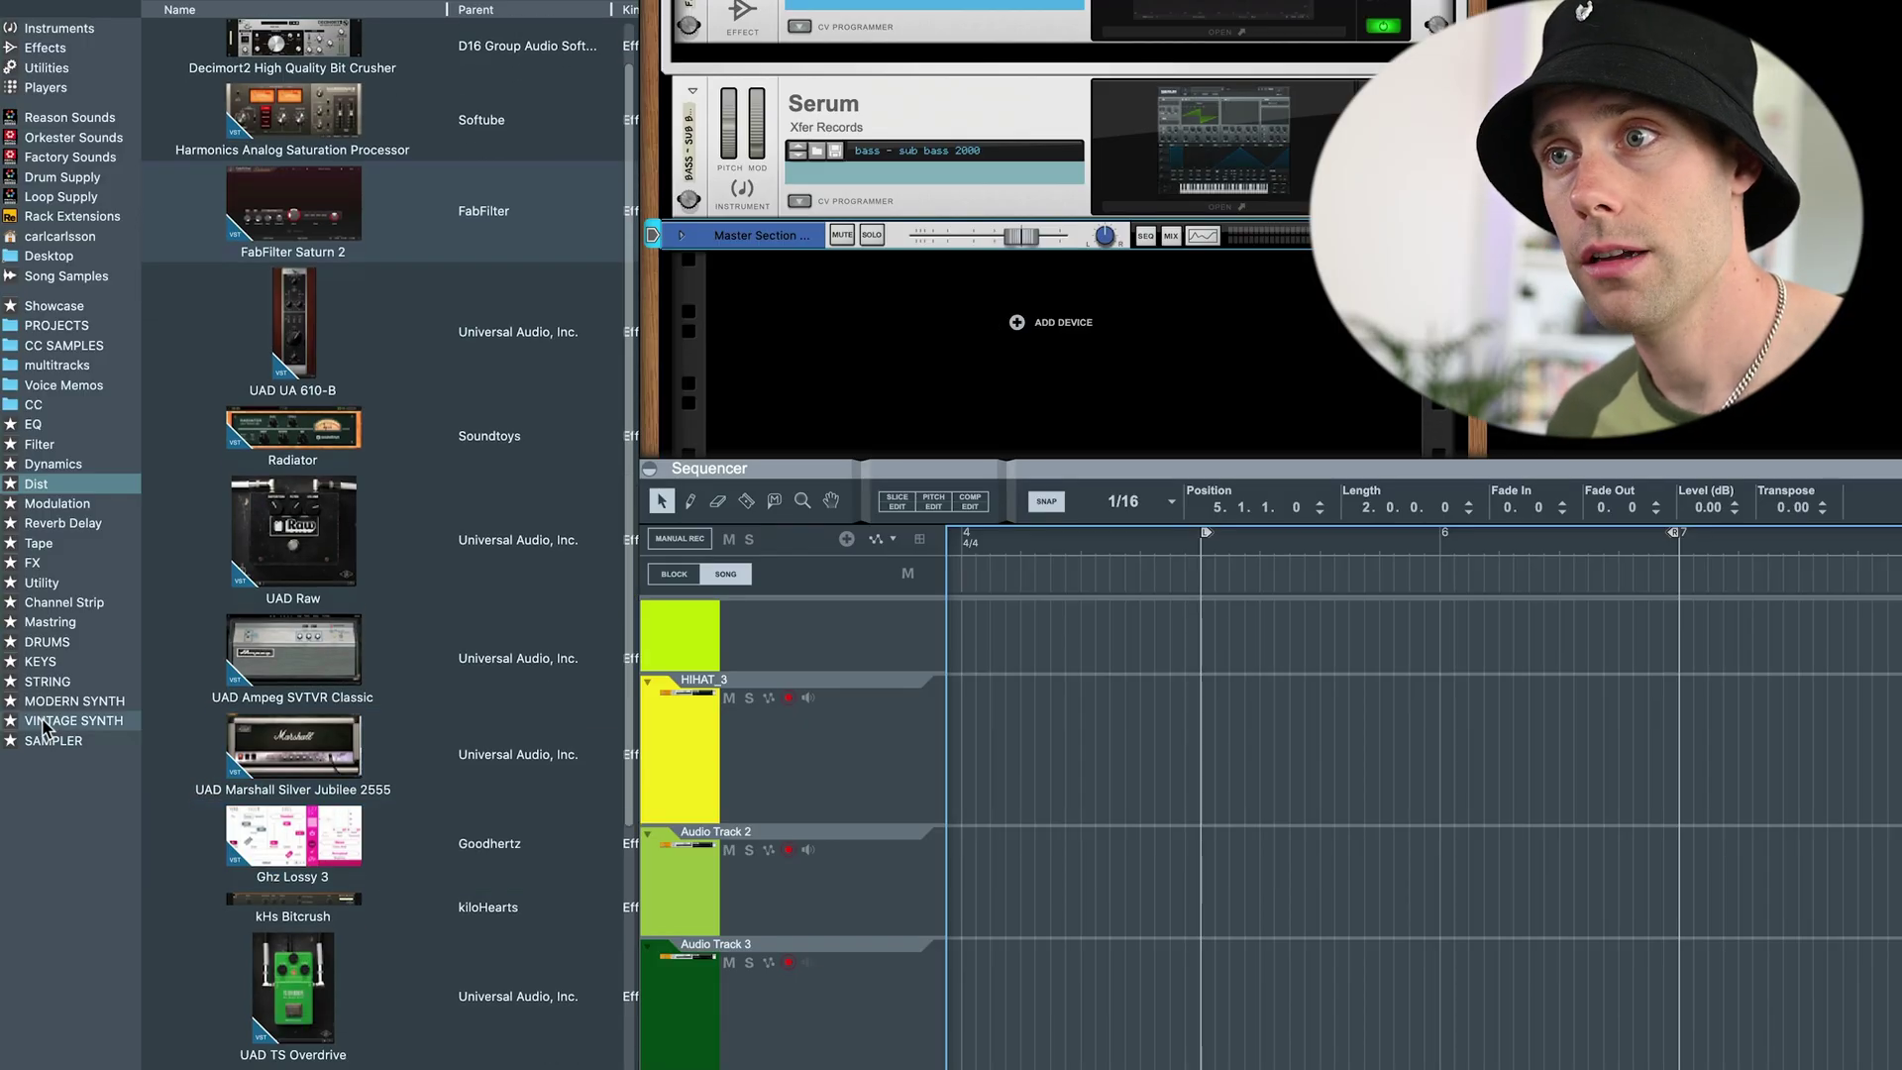
- Add a Grain Sample Manipulator from the sampler favourites to the rack below the bounced audio track
left_click(48, 702)
left_click(50, 740)
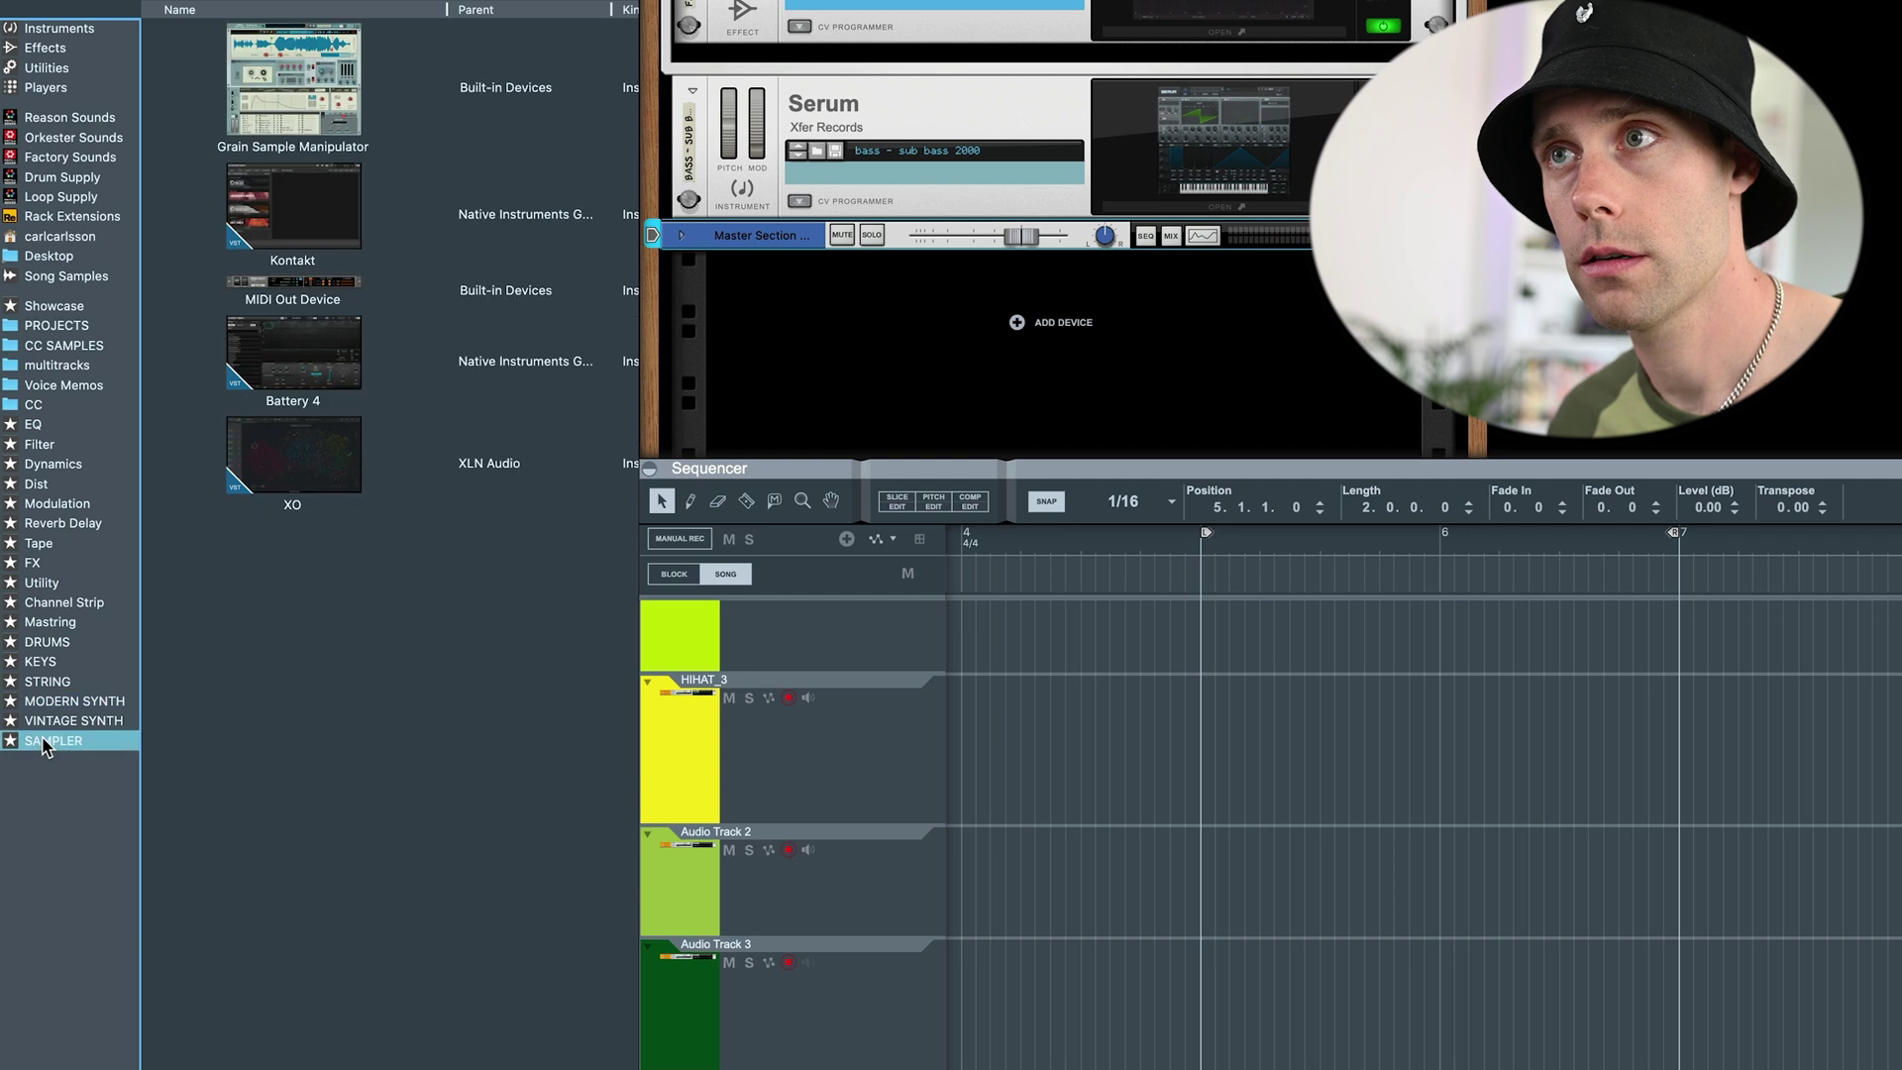
left_click_drag(268, 71, 1037, 407)
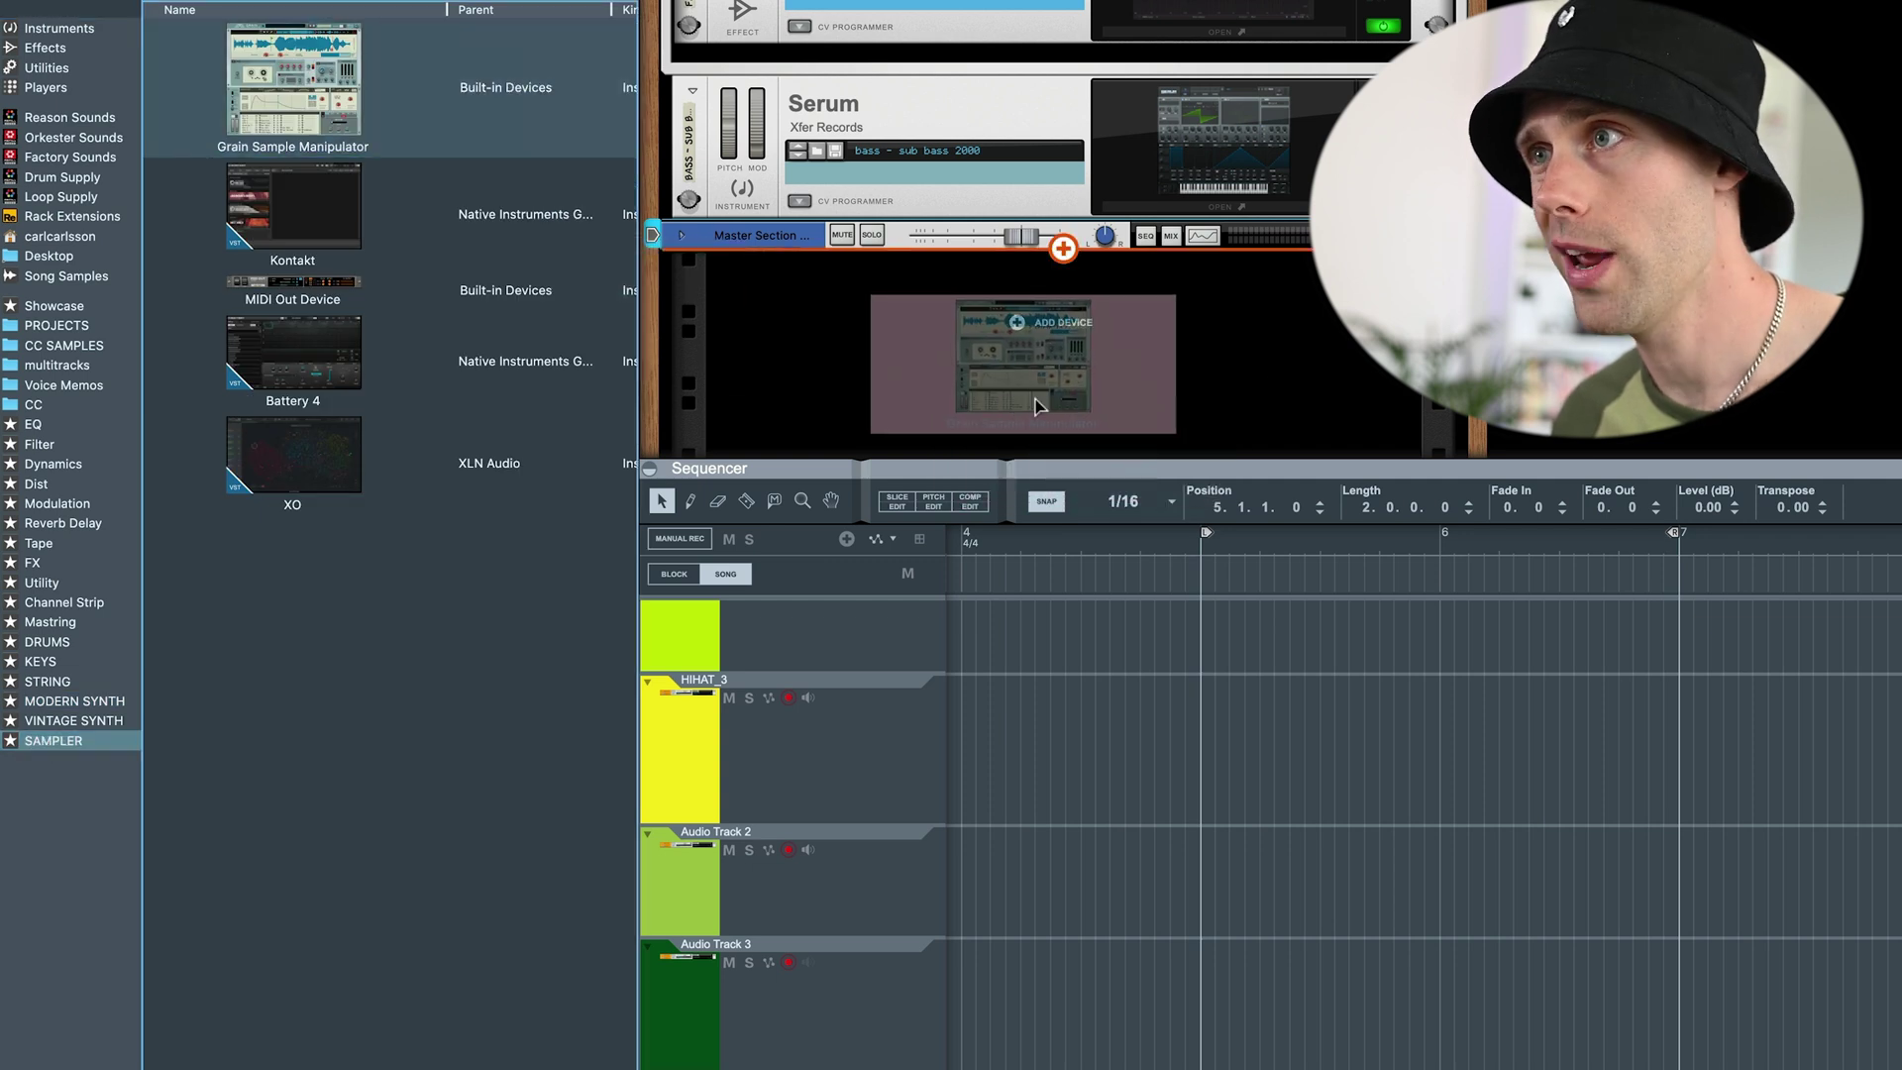
left_click_drag(1017, 322, 1016, 322)
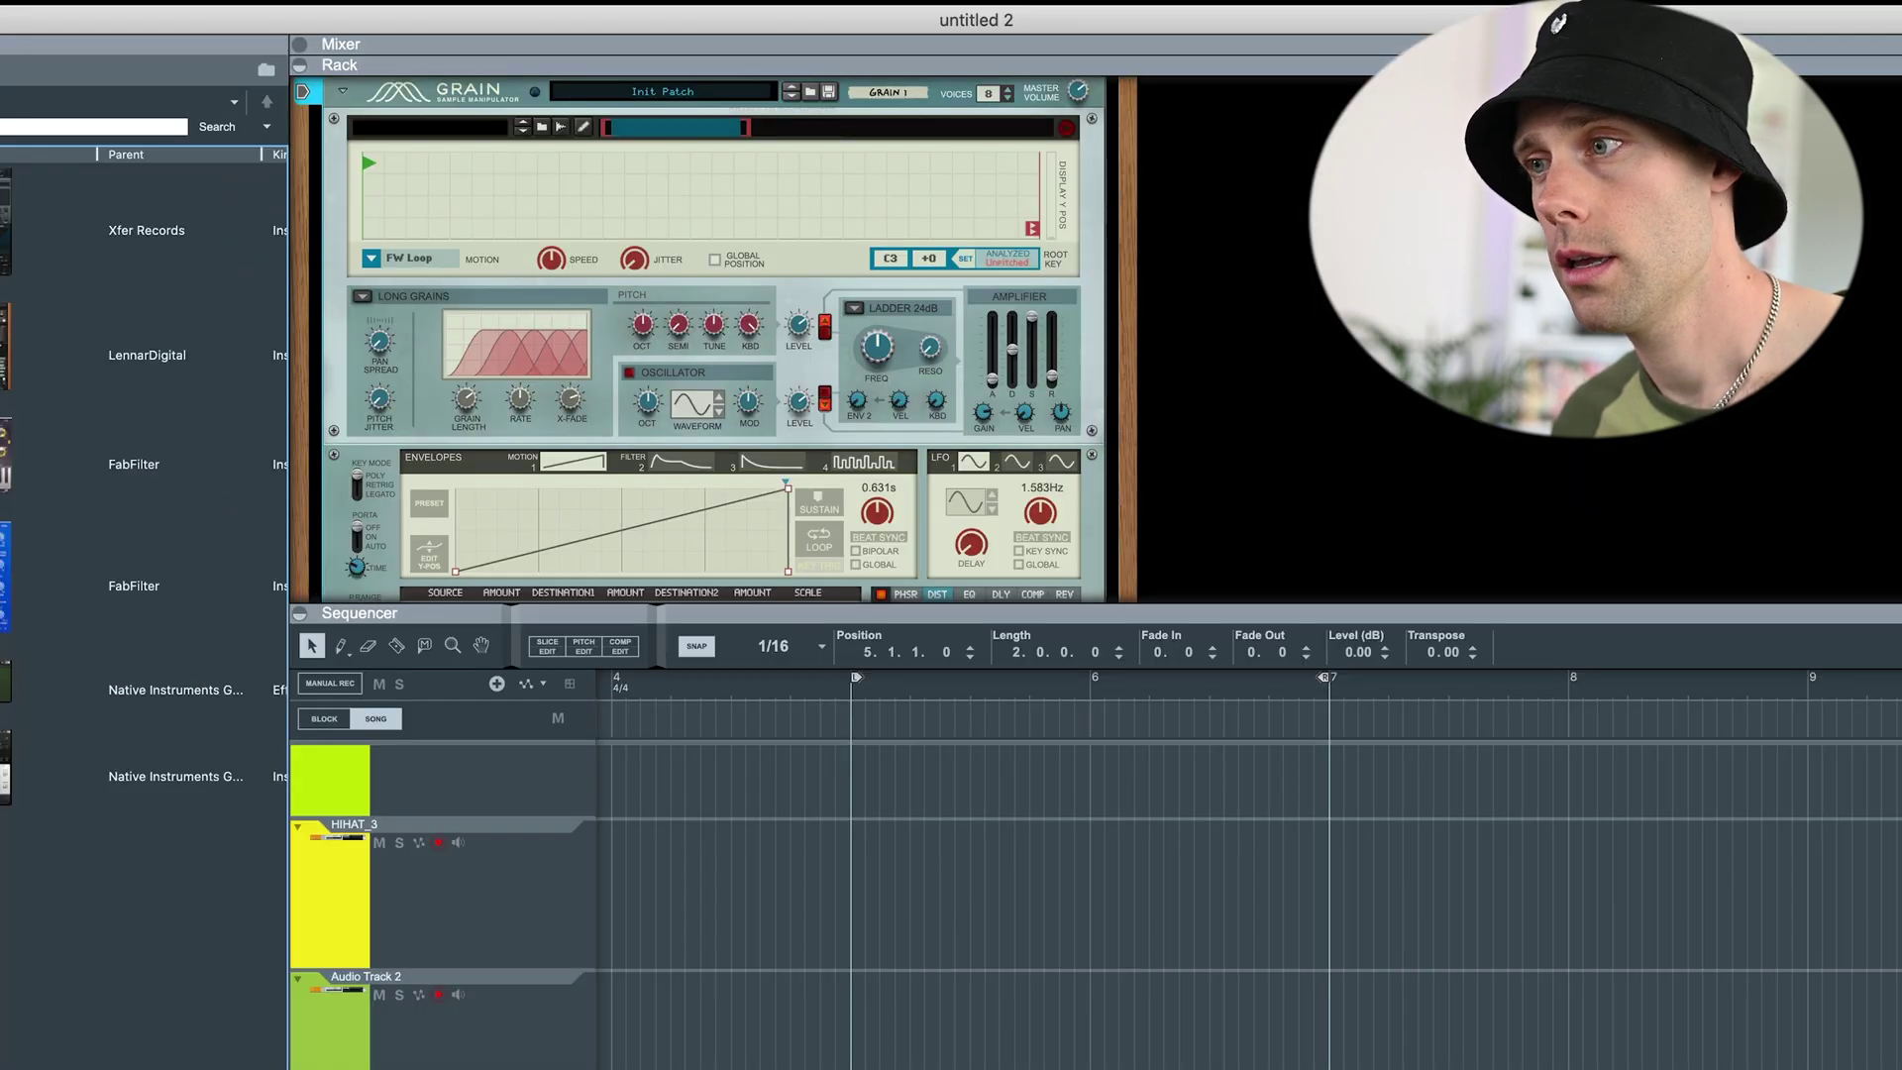
- Bounce the master clip to a new sample and load that sample into Grain
right_click(980, 928)
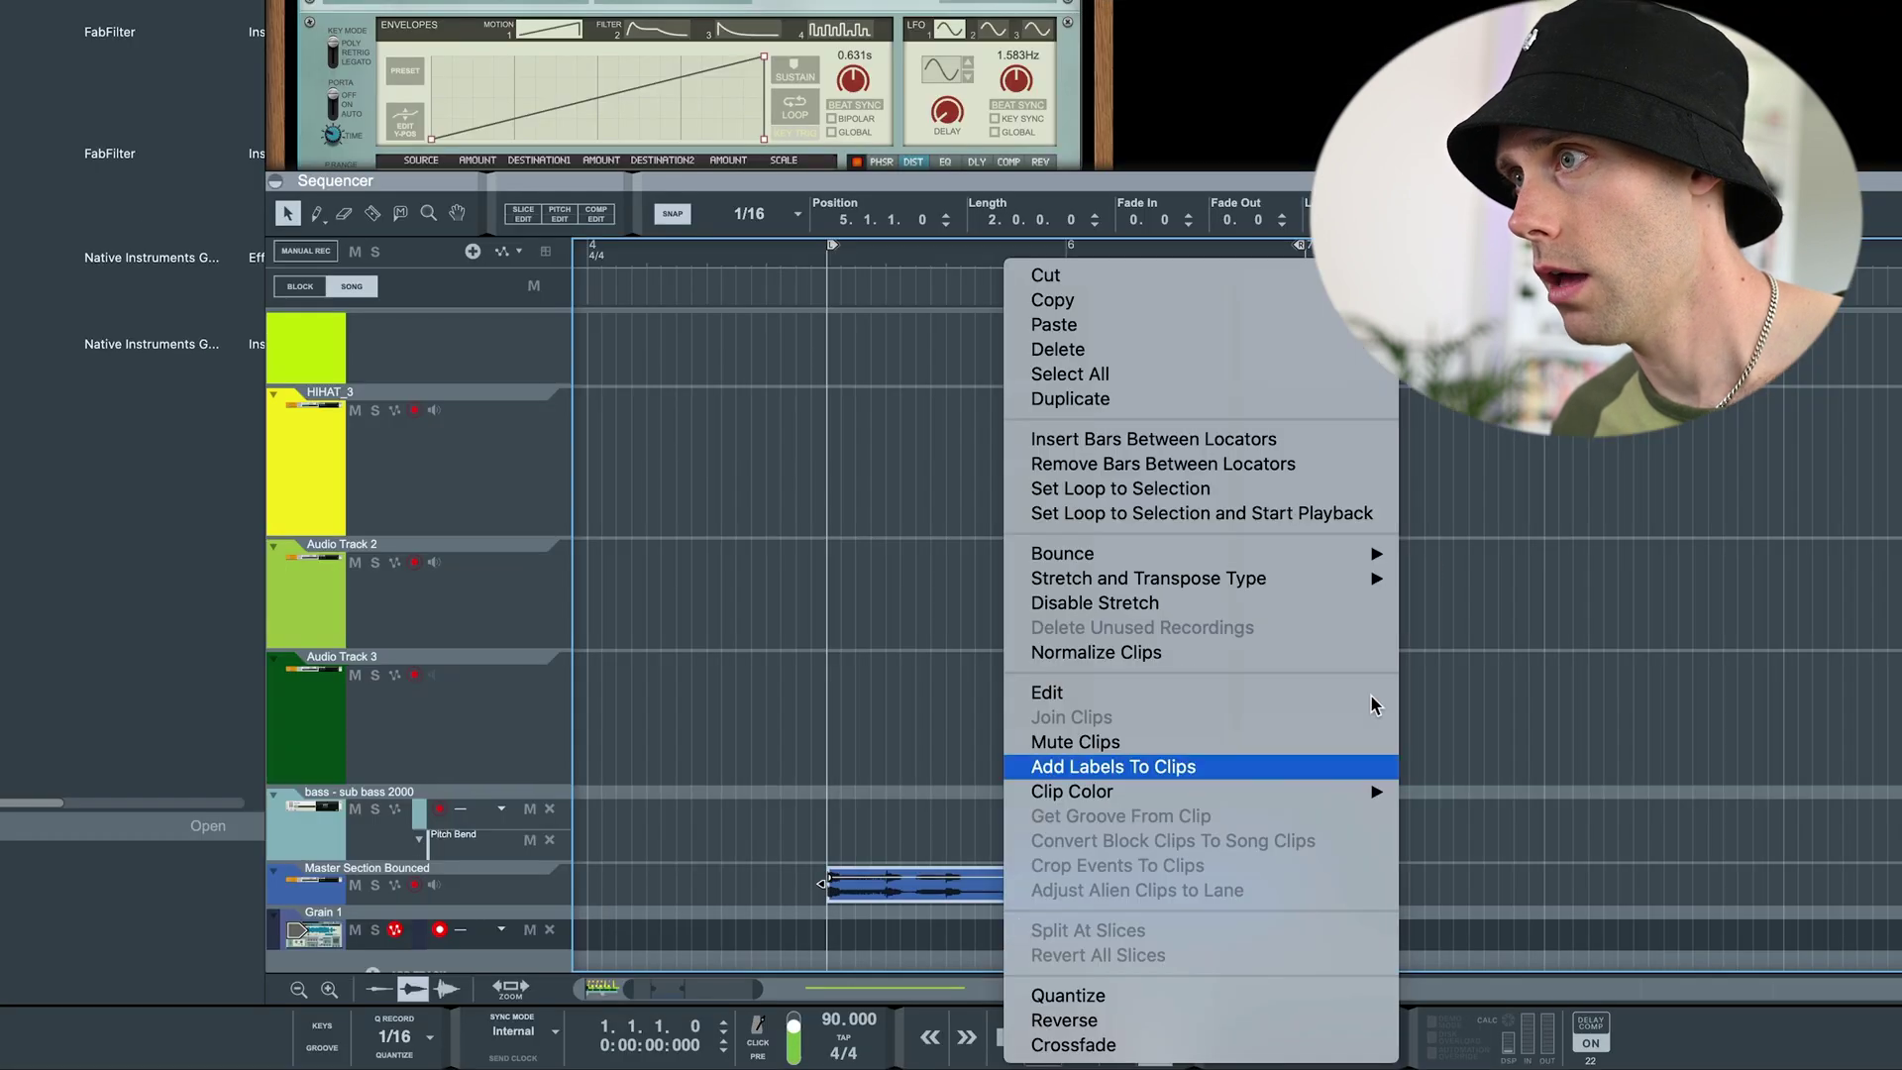
mouse_move(1367, 579)
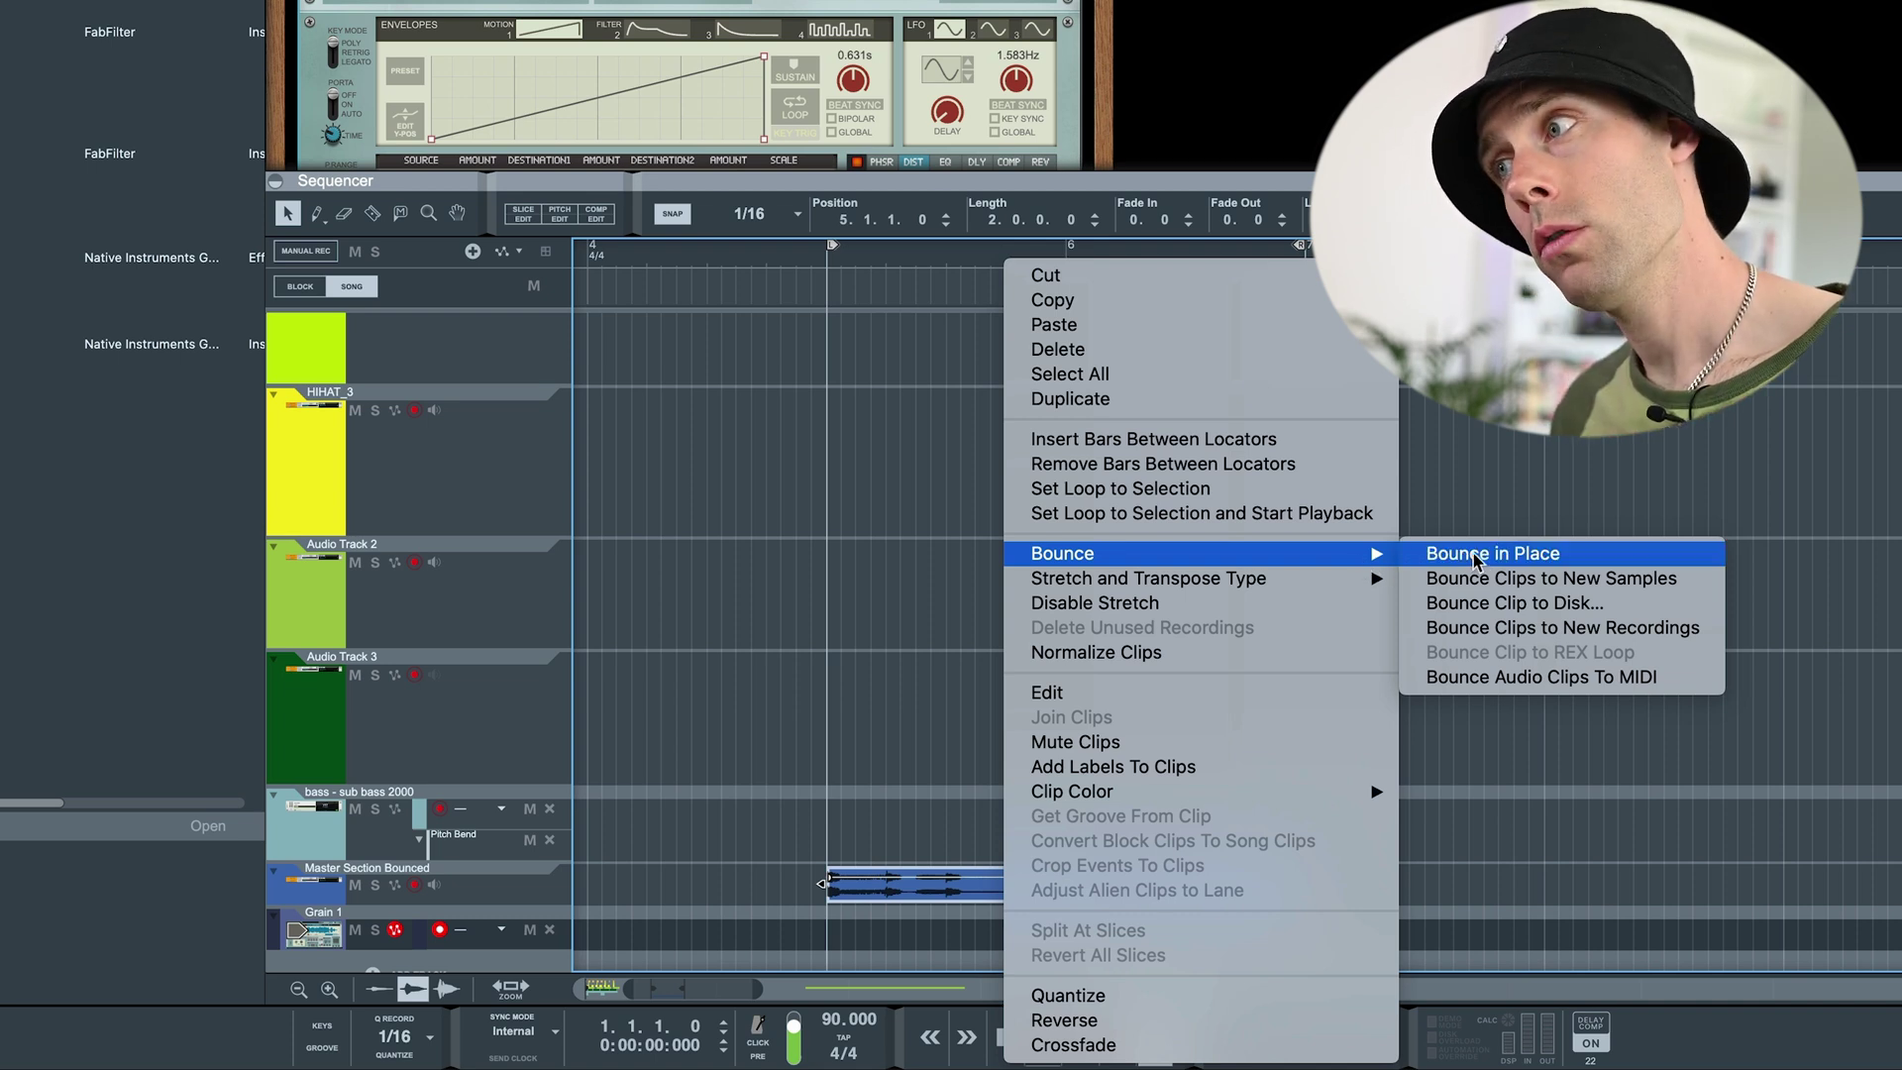
left_click(1549, 580)
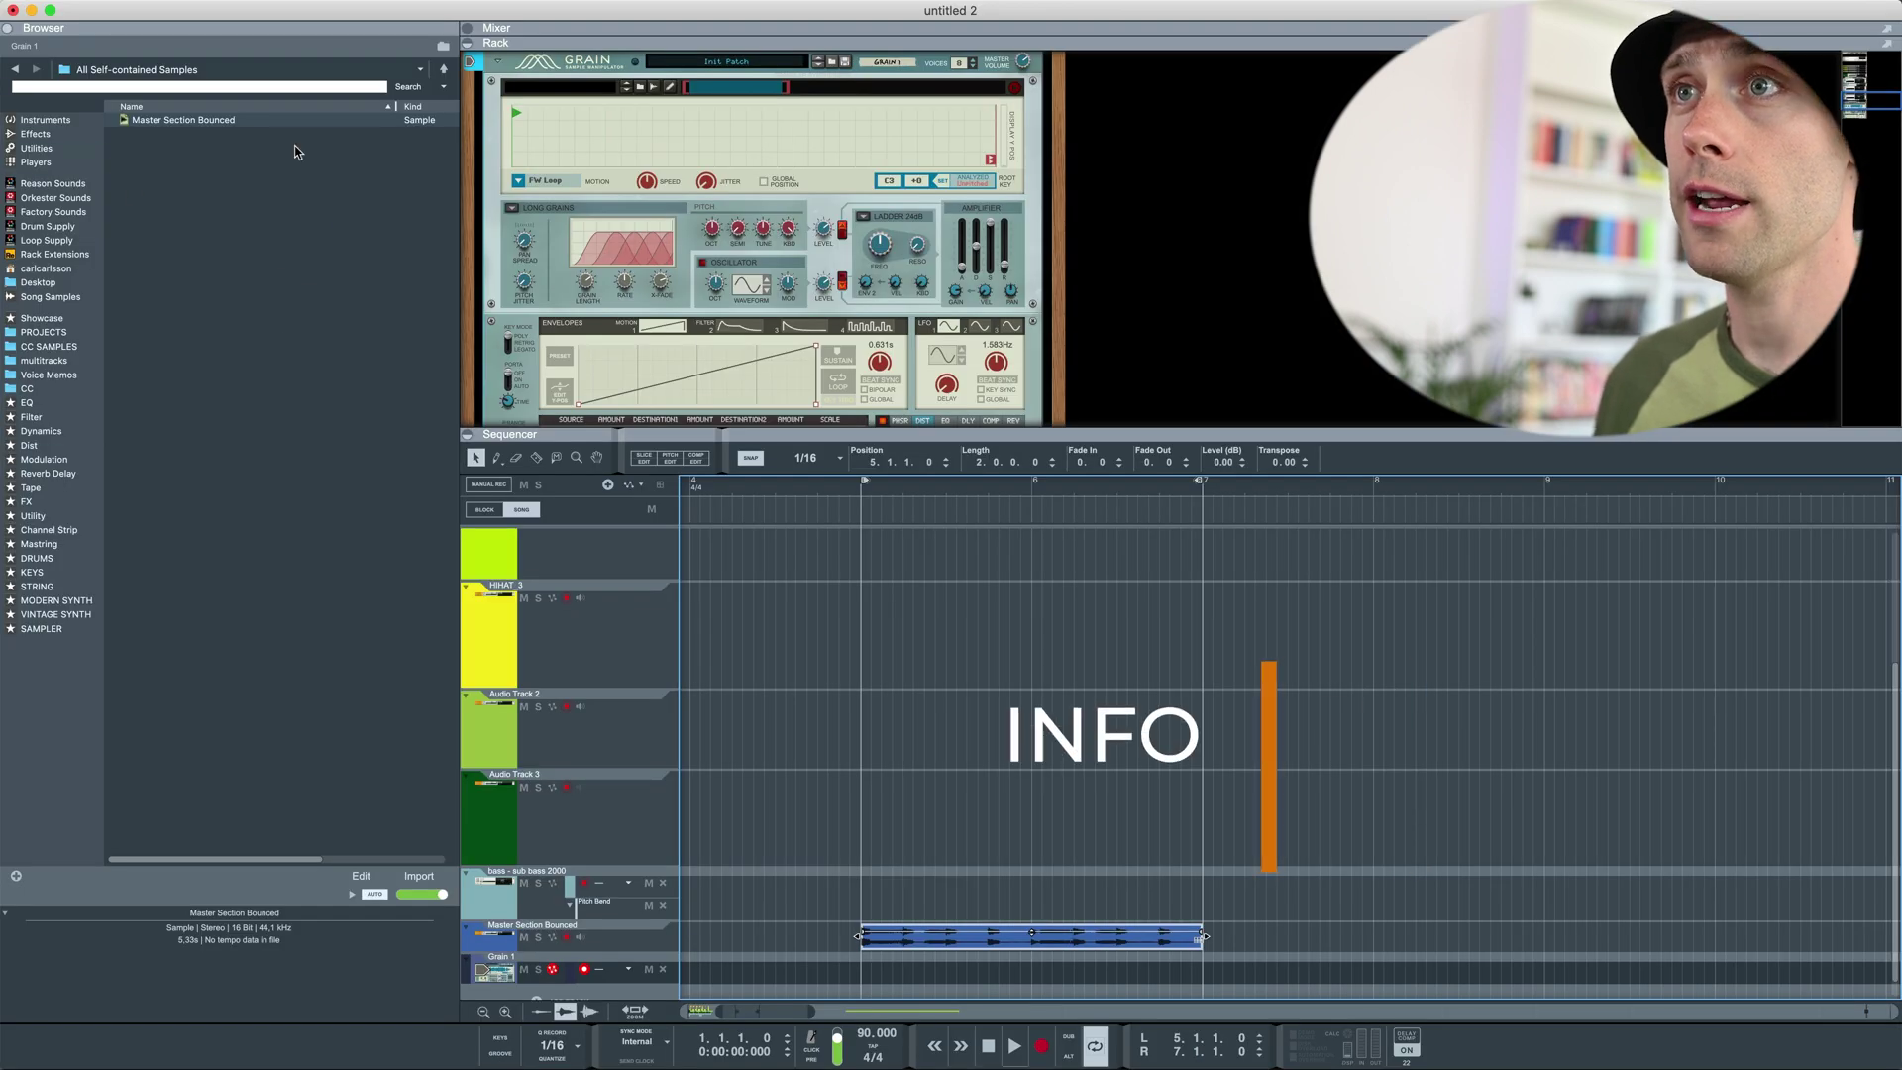
left_click_drag(178, 120, 871, 419)
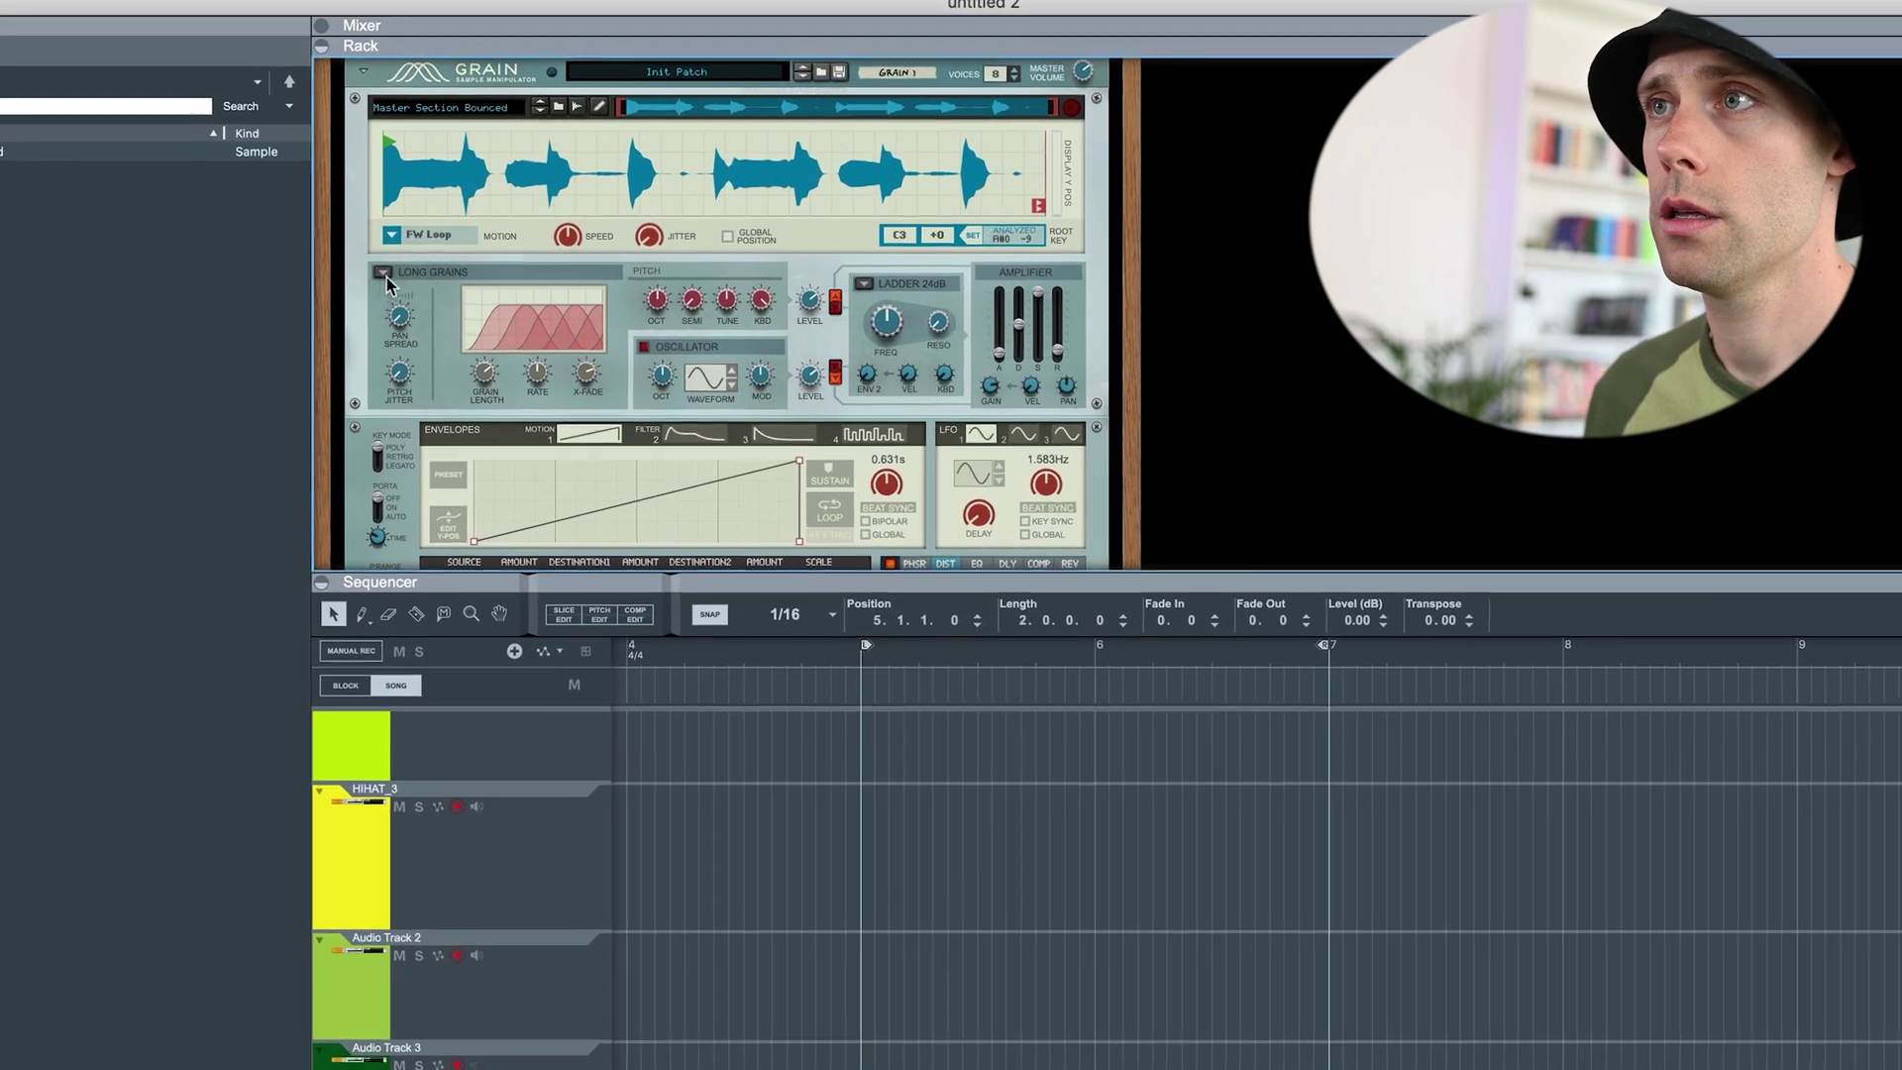
- Set Grain's playback algorithm to Tape and its motion to End Freeze, with the end marker near the end of the first waveform burst
left_click(506, 211)
left_click(391, 319)
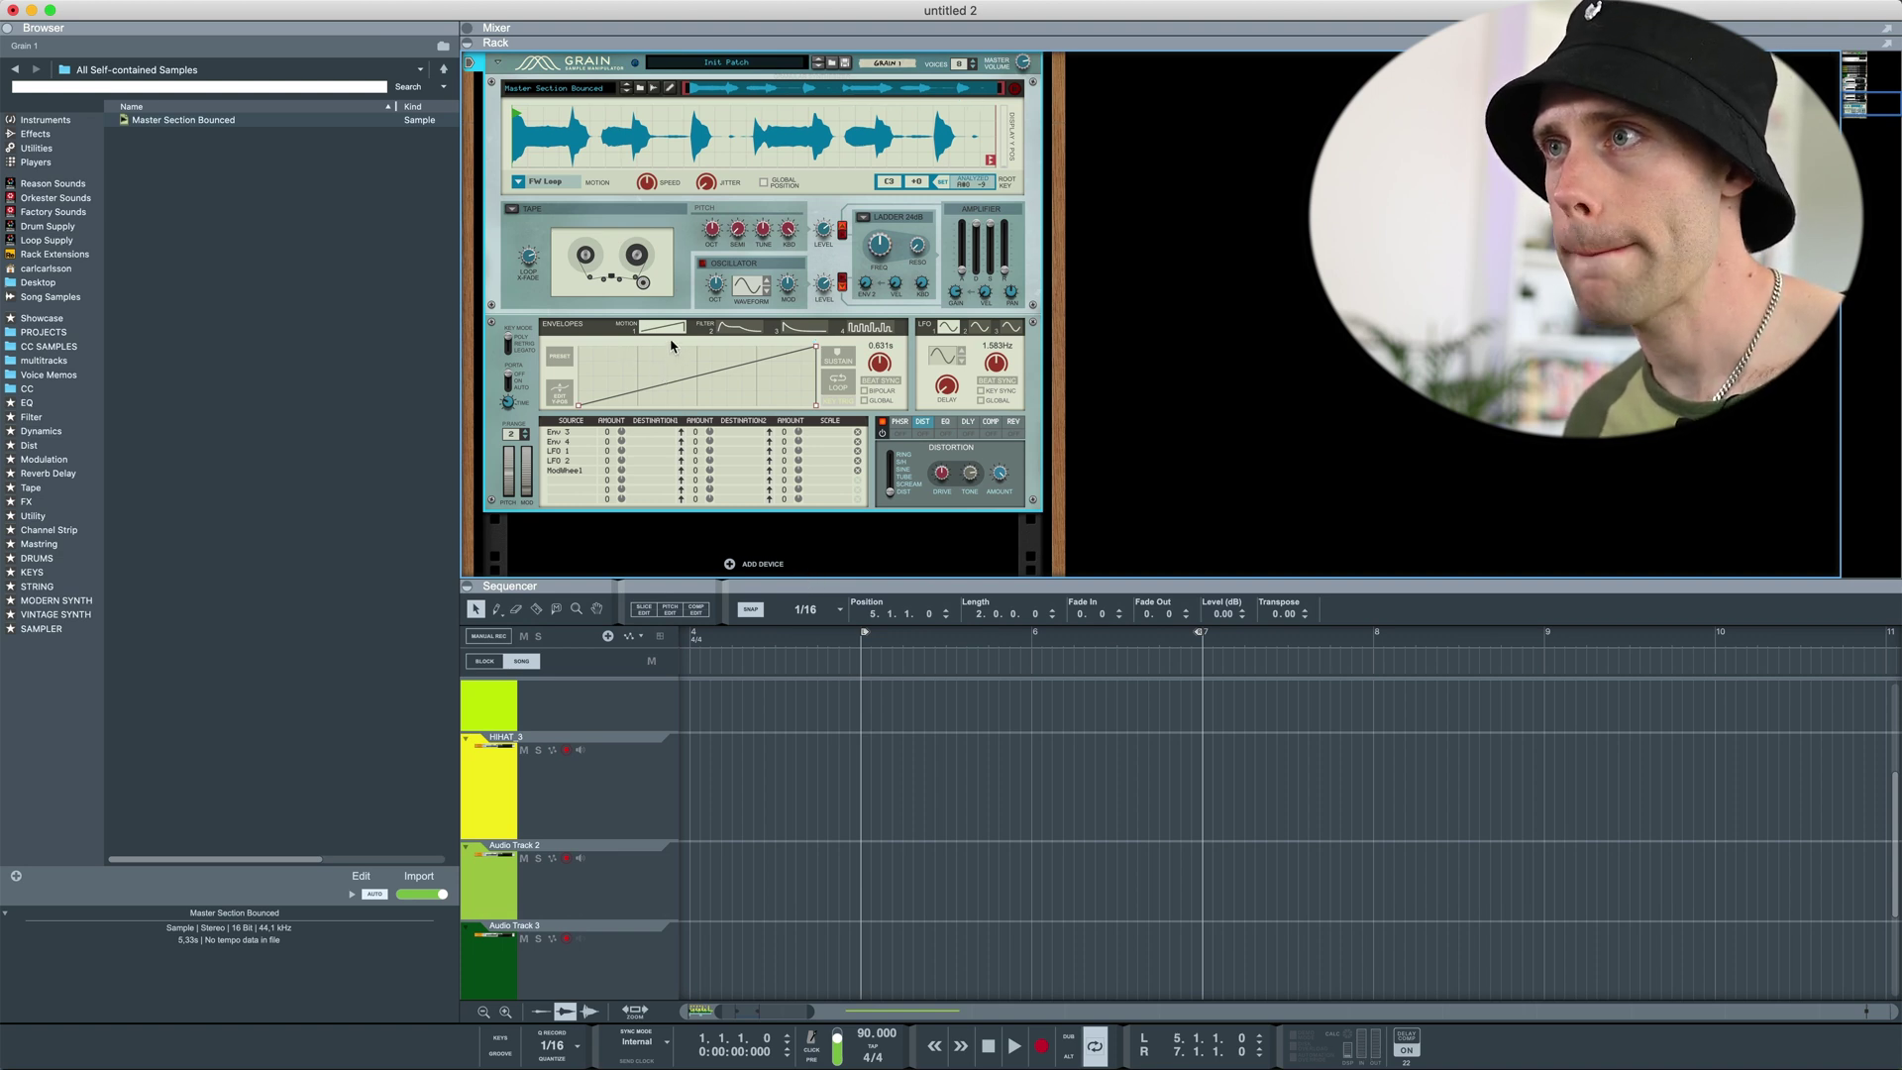
left_click(516, 184)
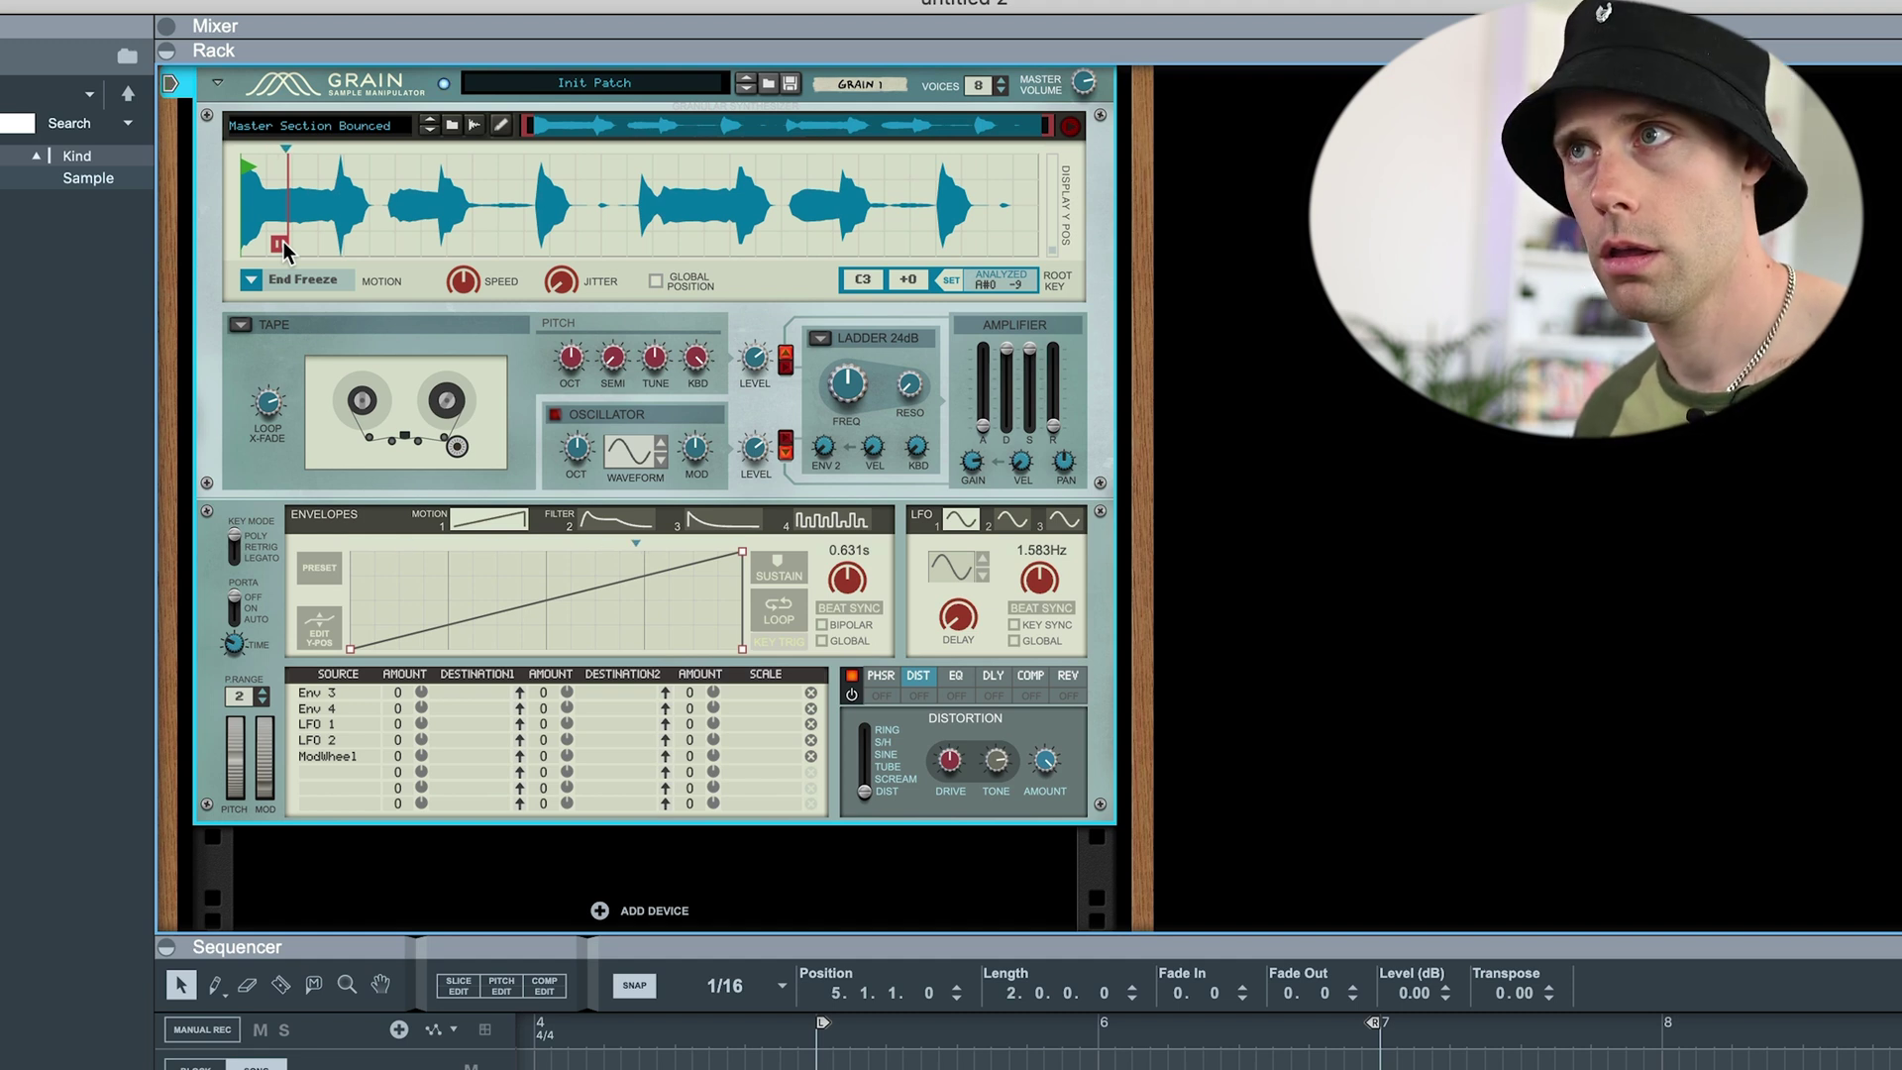
left_click_drag(285, 250, 356, 243)
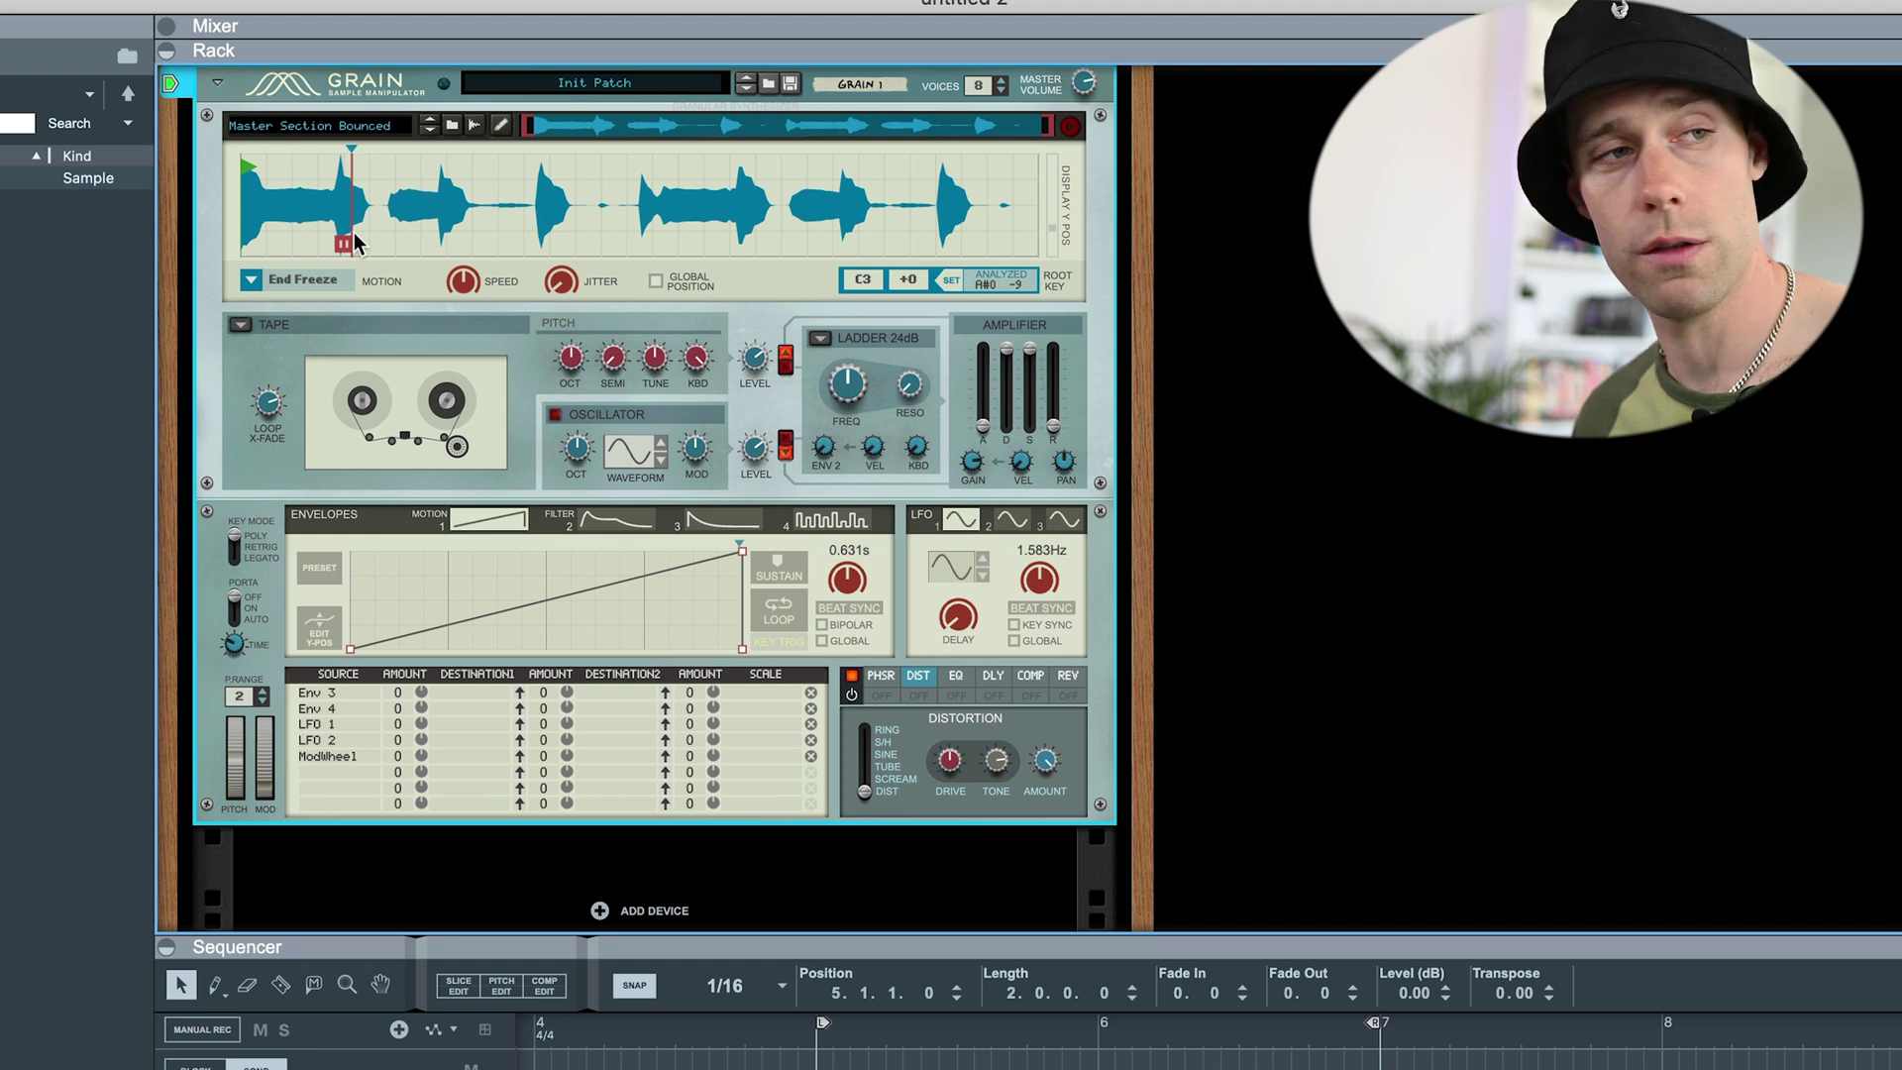
- Switch the motion to Freeze and move the position marker to the third waveform burst
left_click(253, 279)
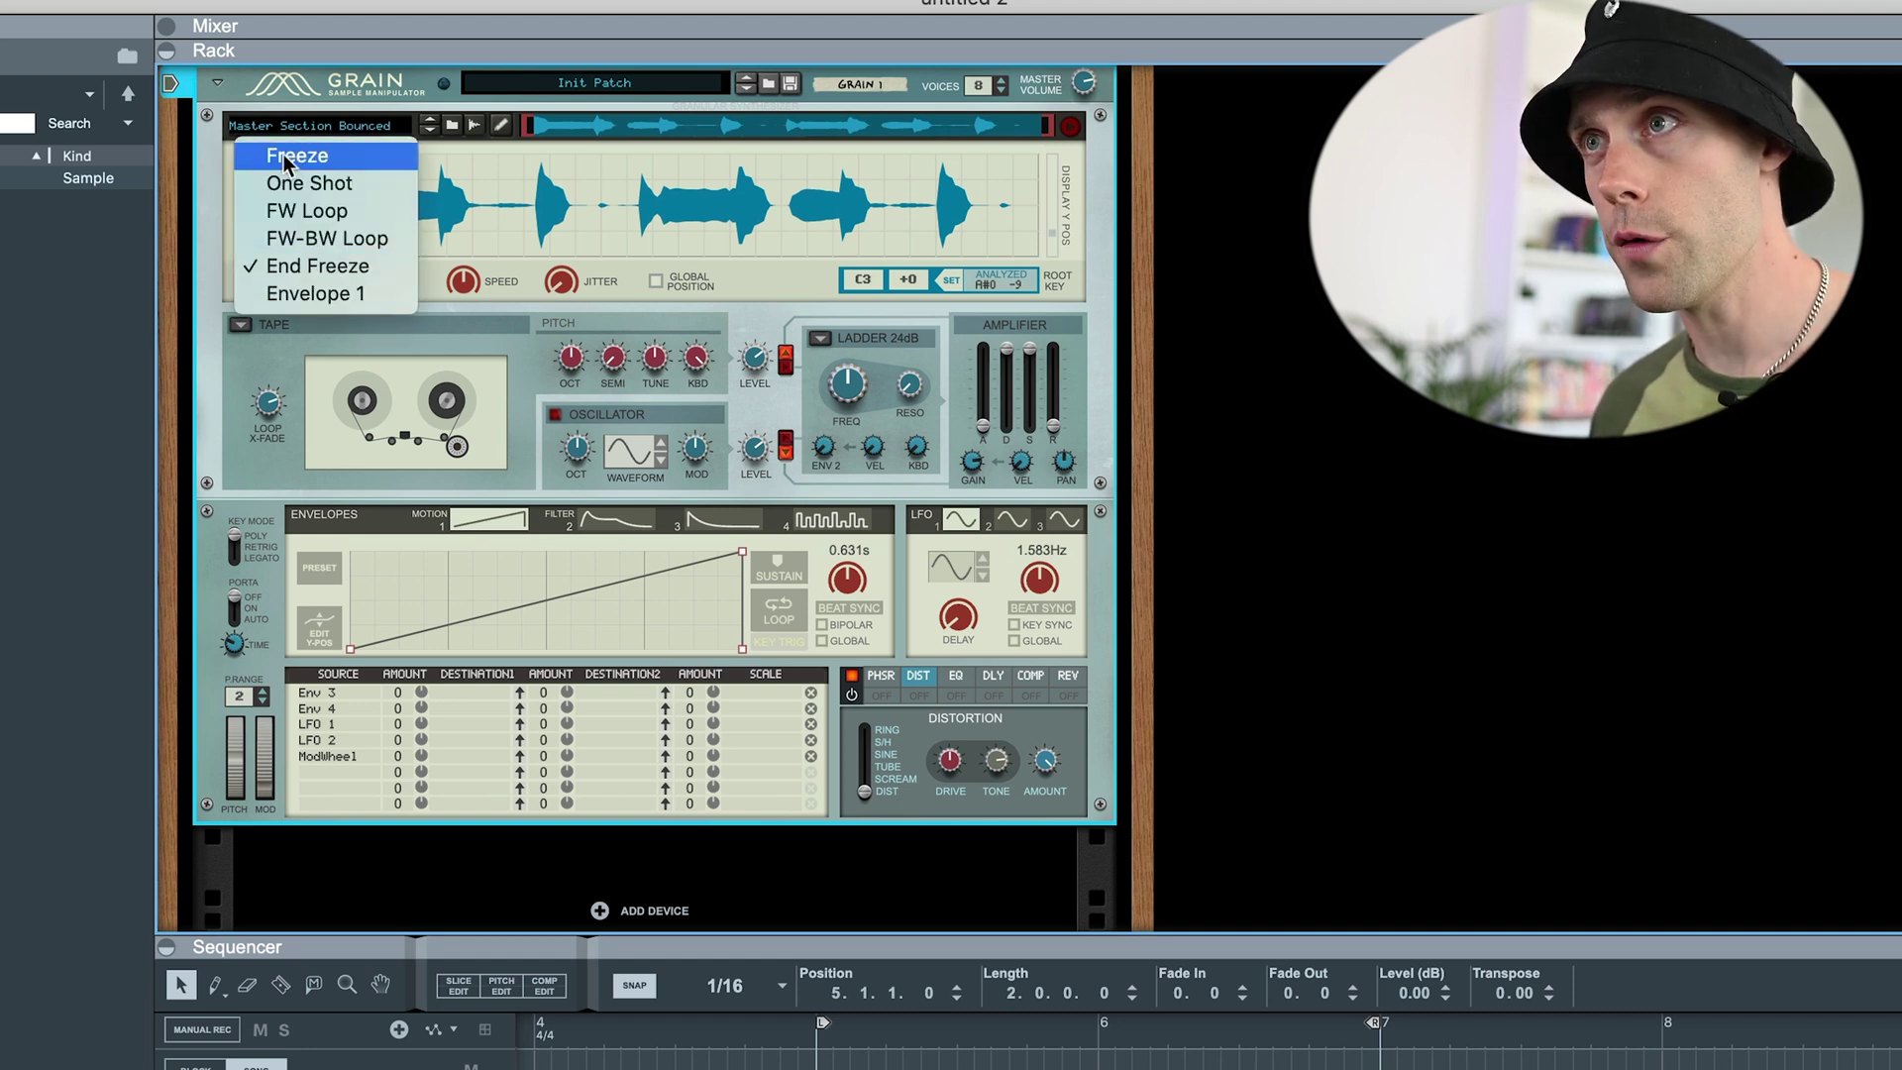
left_click(292, 139)
left_click_drag(245, 164, 267, 170)
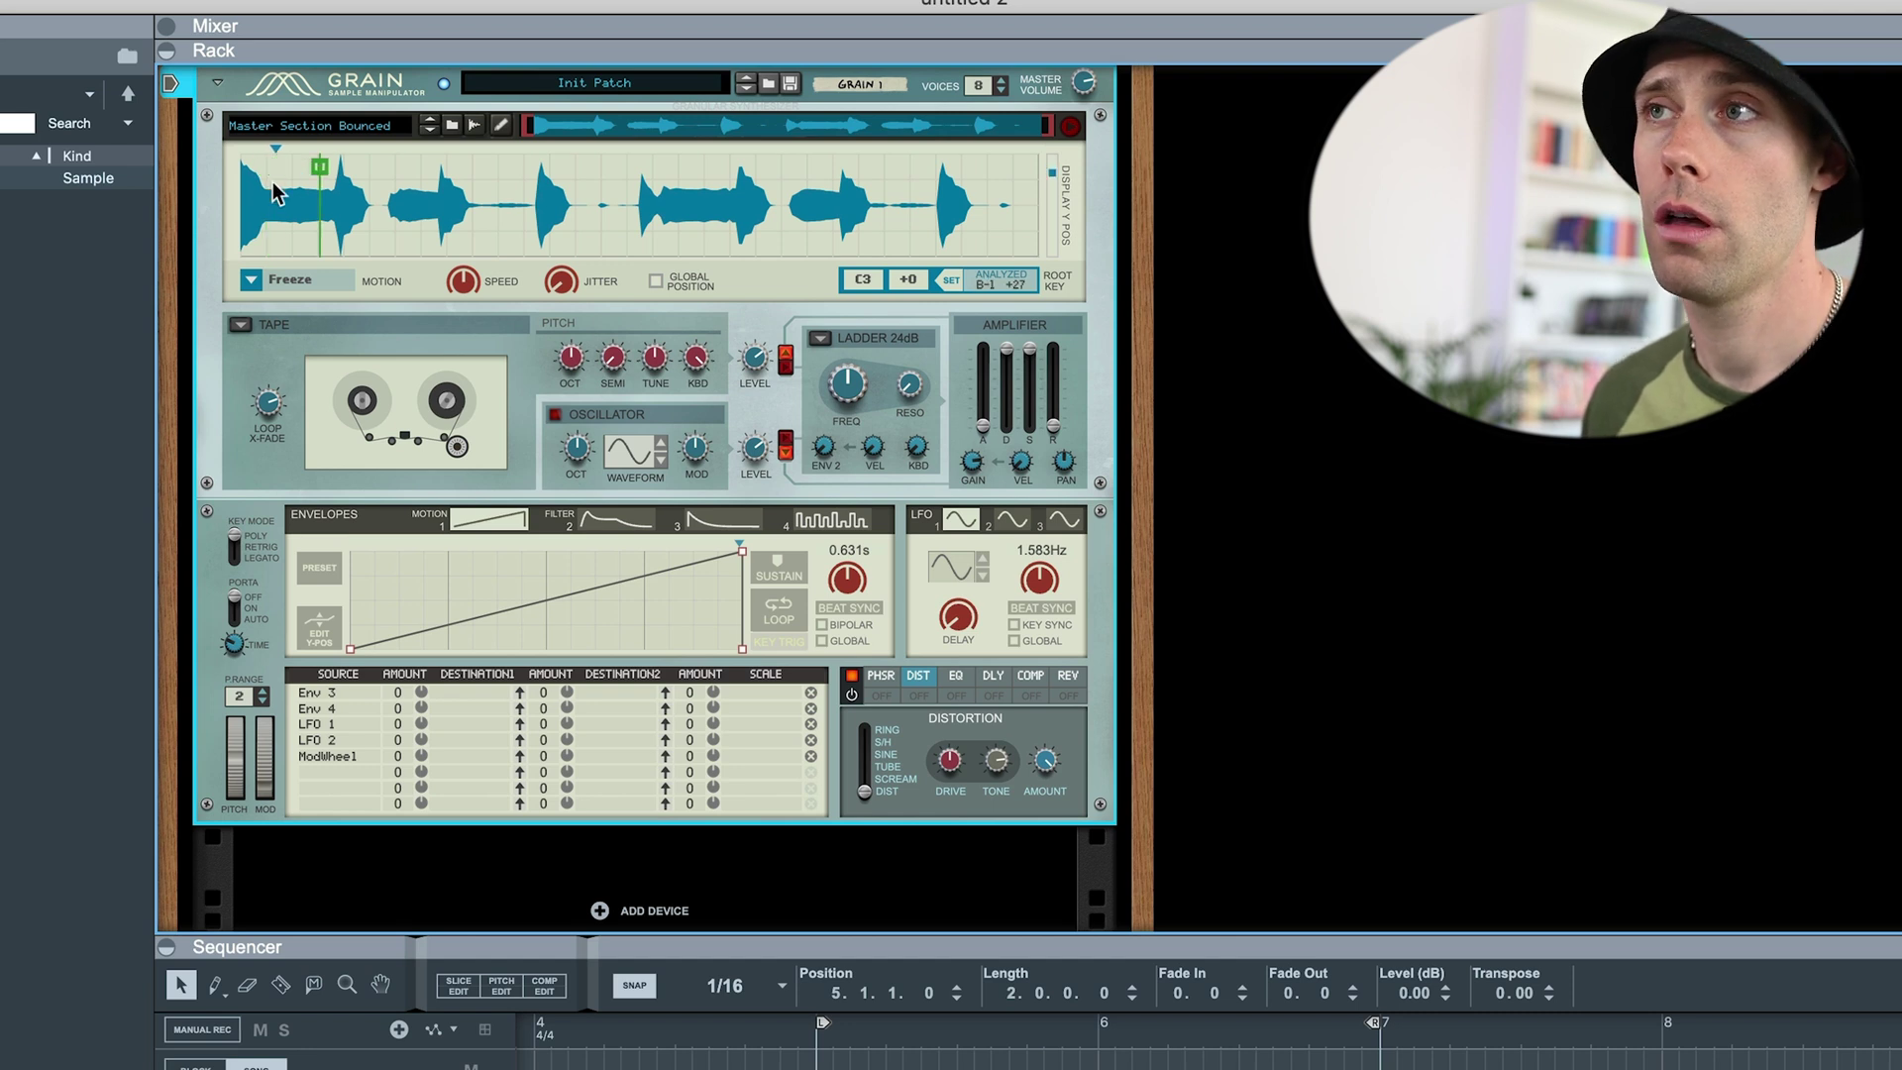
mouse_move(265, 168)
left_mouse_down()
mouse_move(473, 193)
mouse_move(586, 181)
left_mouse_up()
- Route Envelope 1 to Start Position at amount 100, using the looped random-shape preset at a rate of 0.313 Hz
left_click(327, 692)
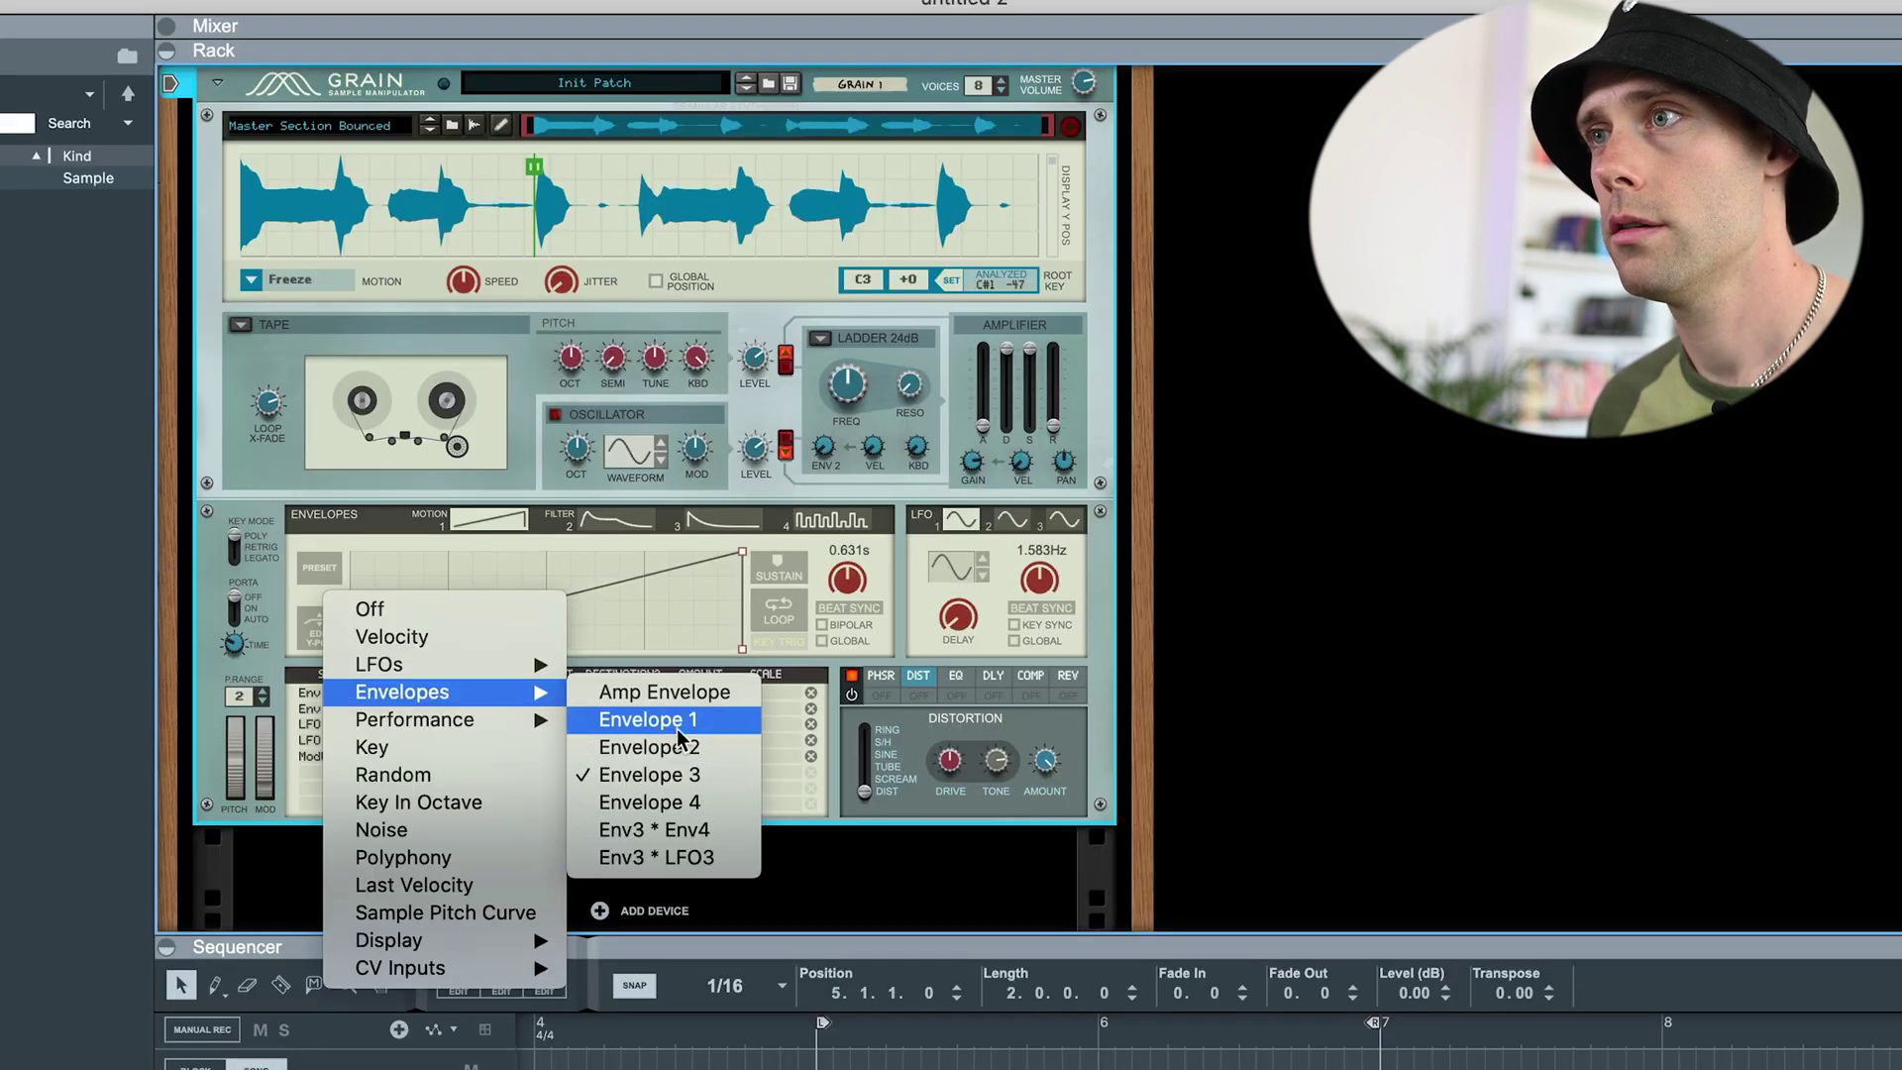
left_click(678, 729)
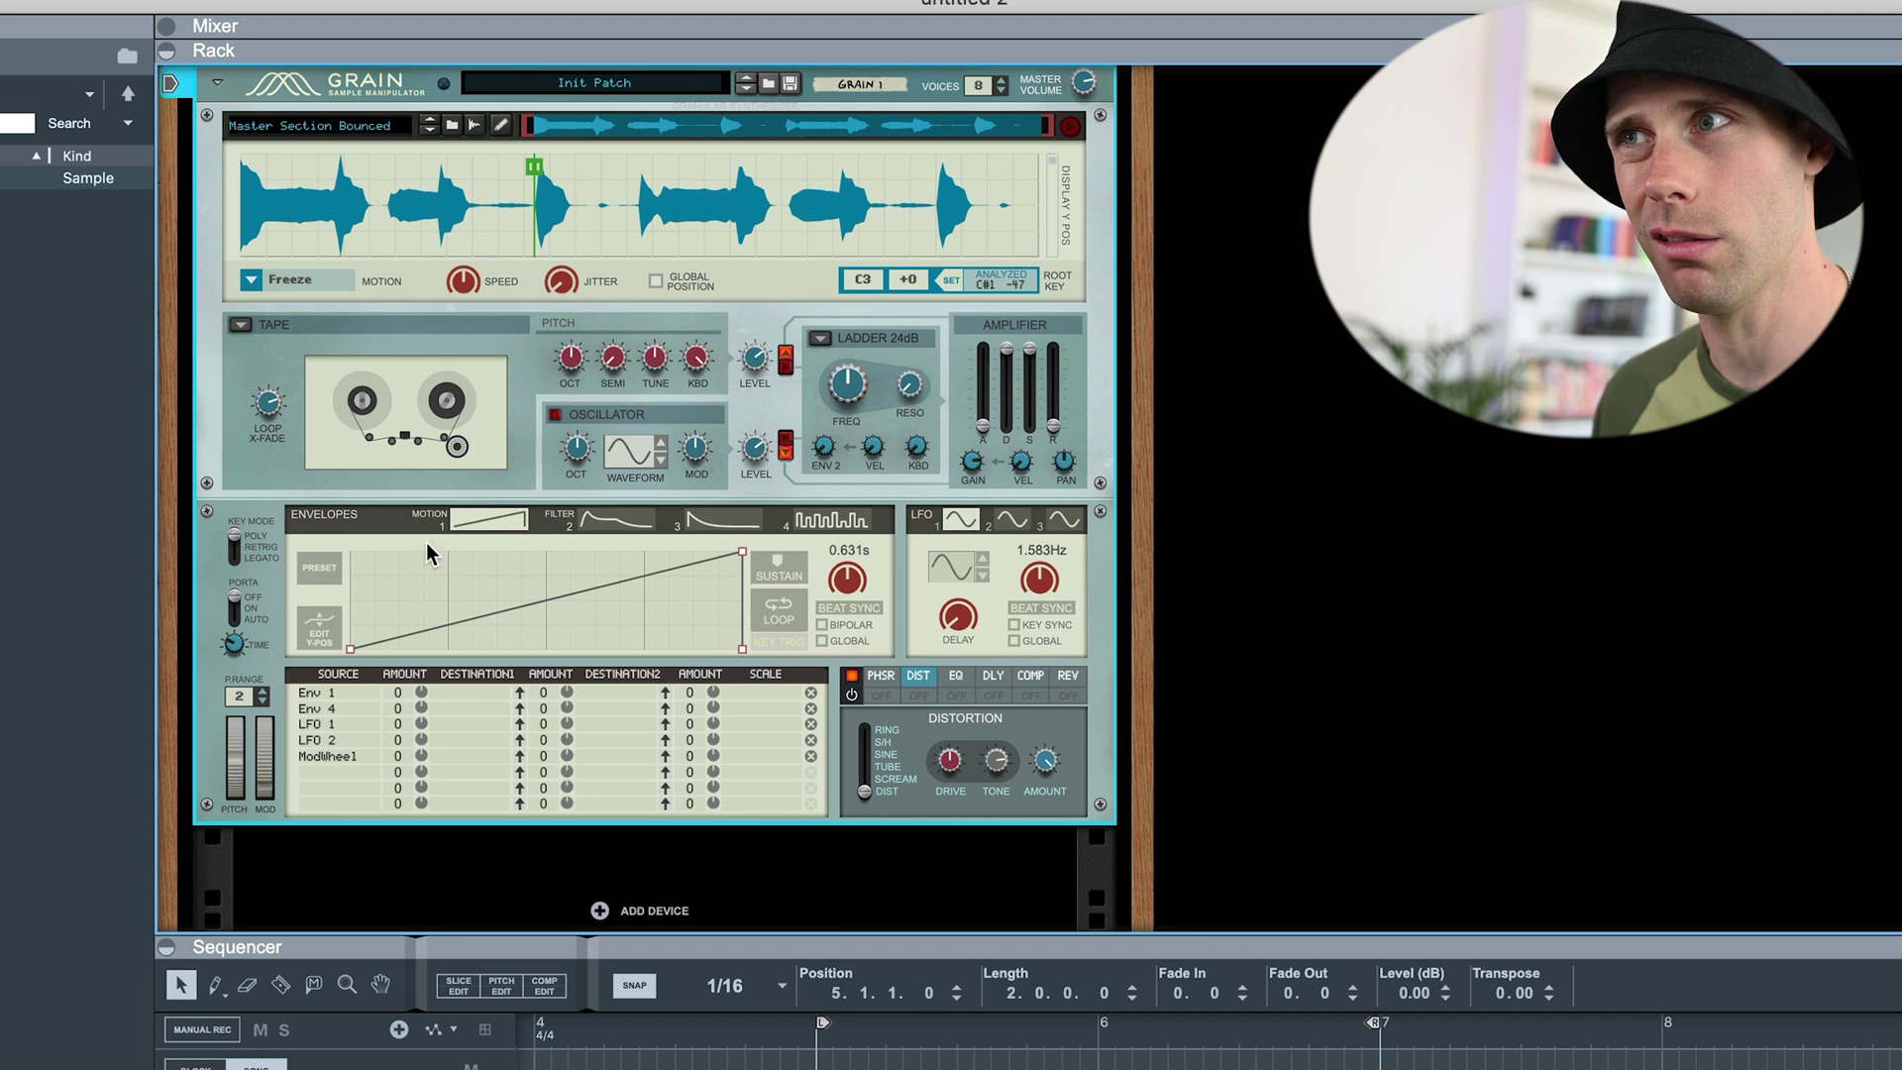
left_click(321, 572)
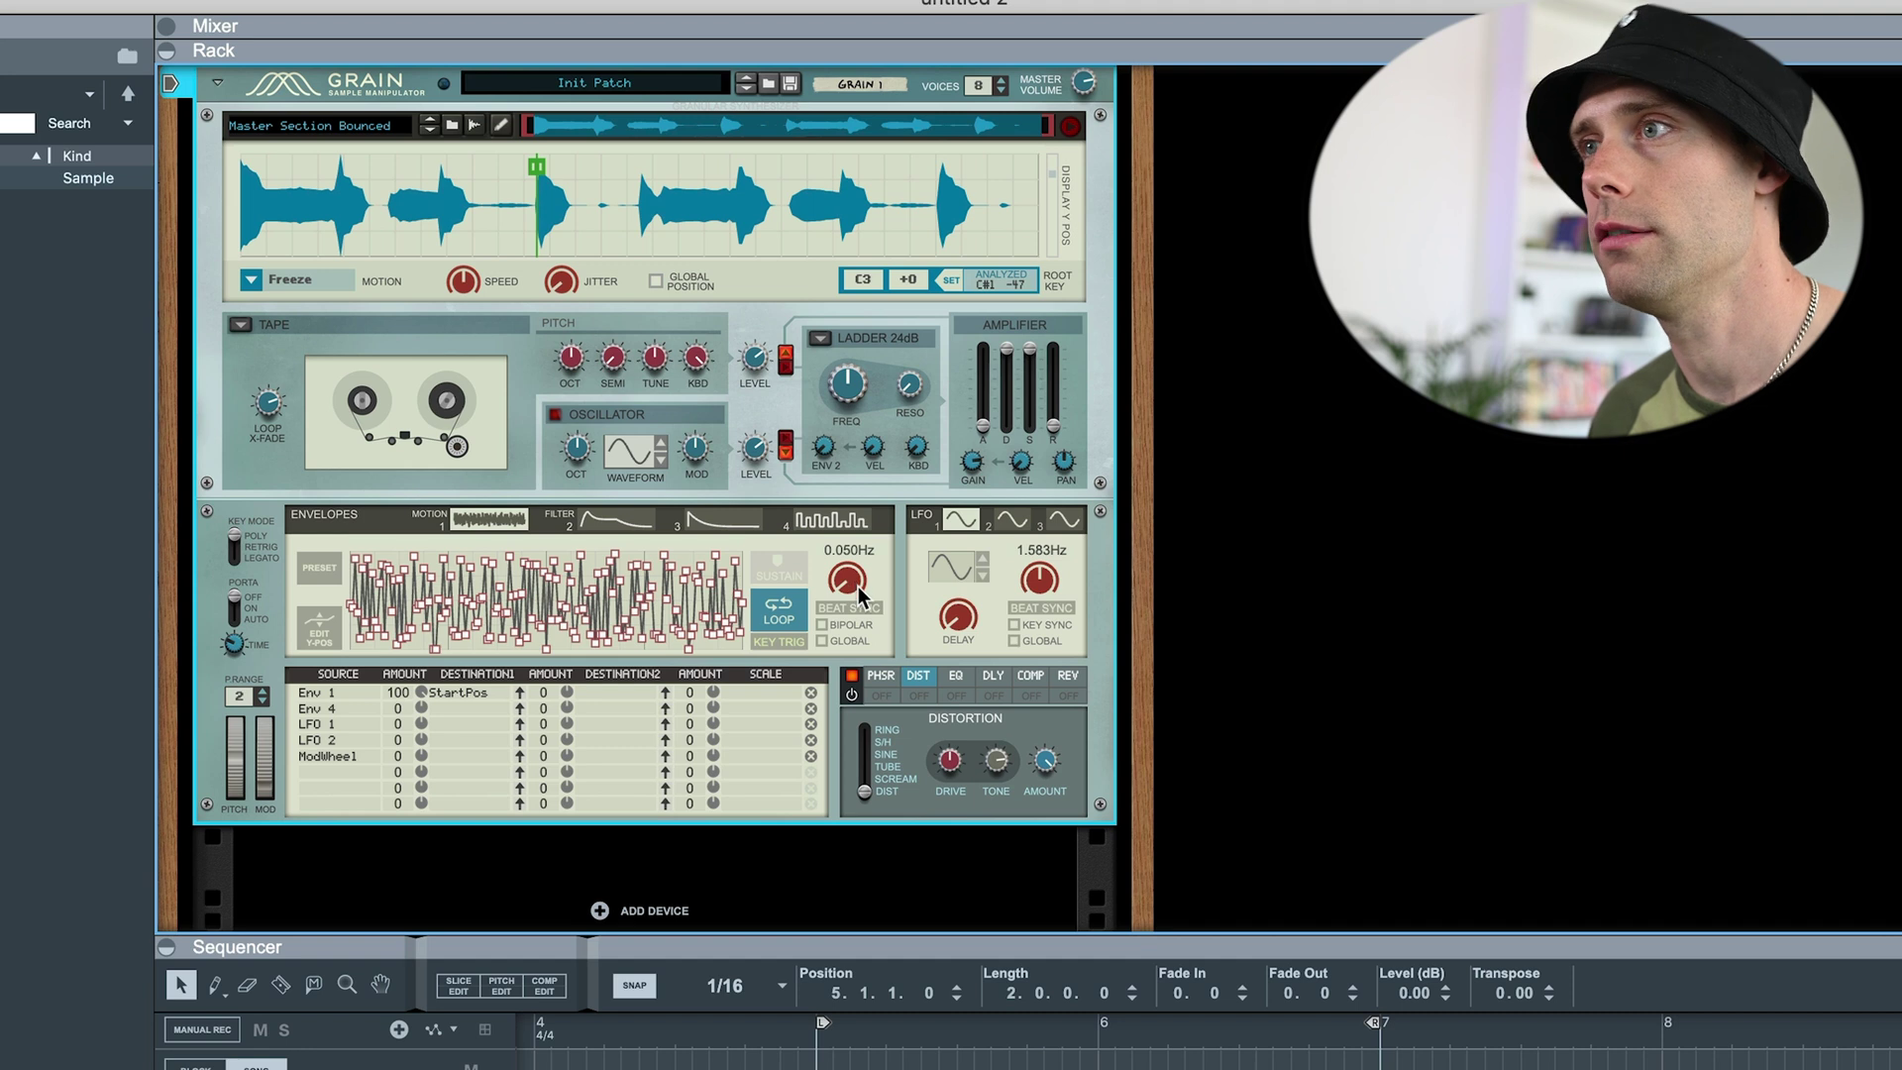
left_click_drag(854, 597, 858, 503)
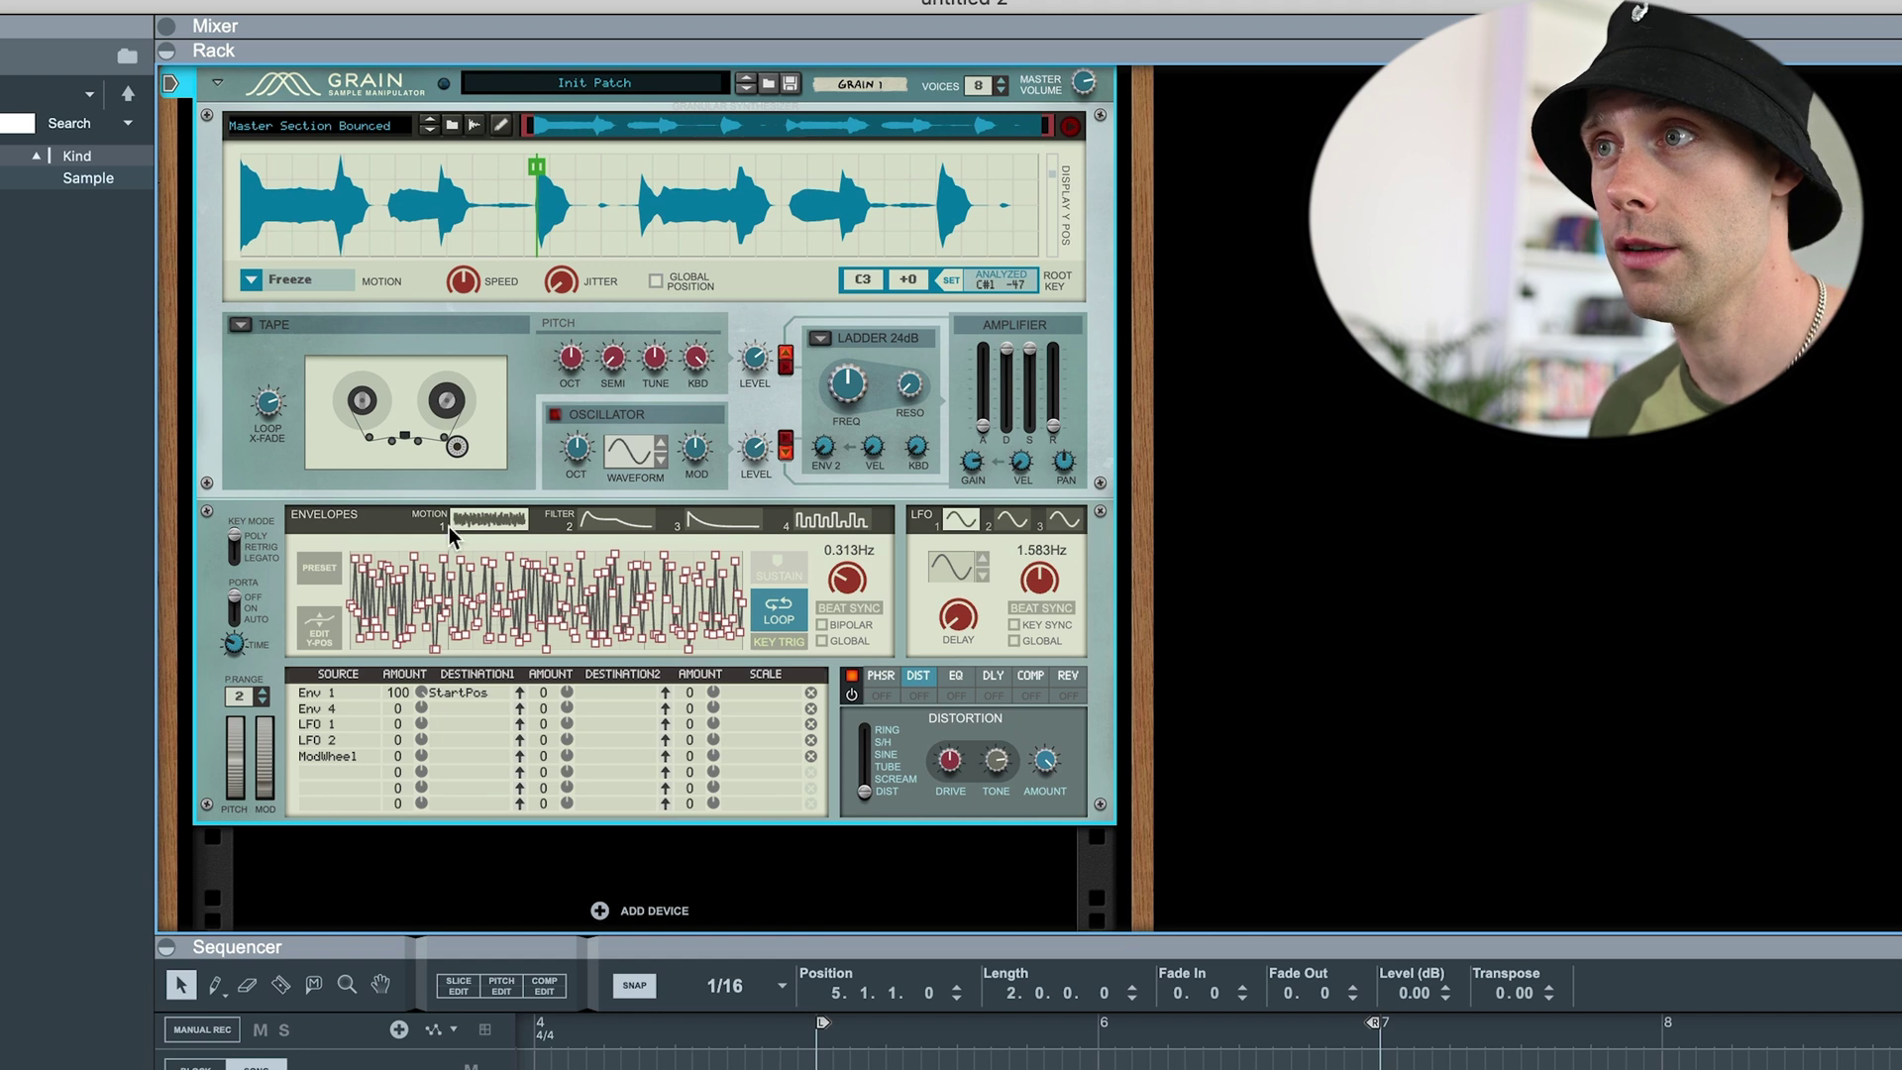
- Change Envelope 1 to the sine-shaped preset and beat-sync it at 1/16
left_click(317, 572)
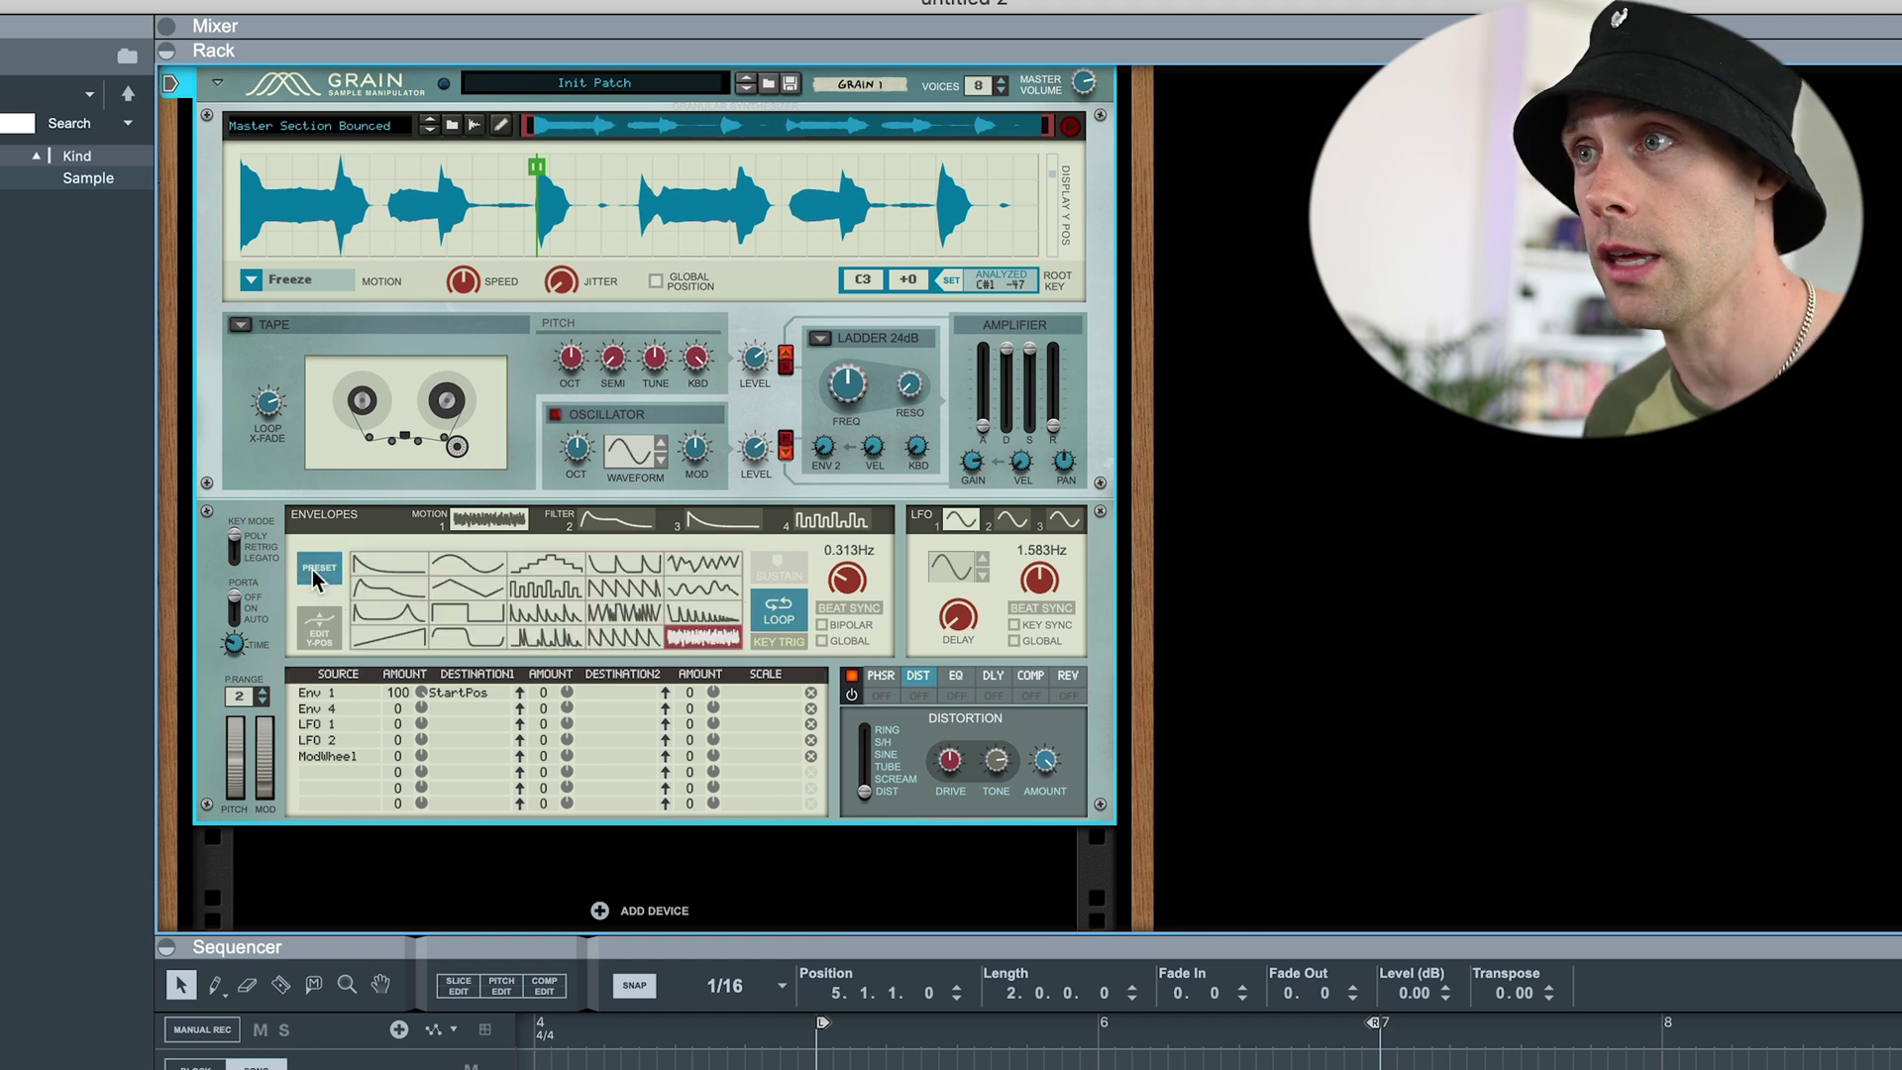
left_click(477, 577)
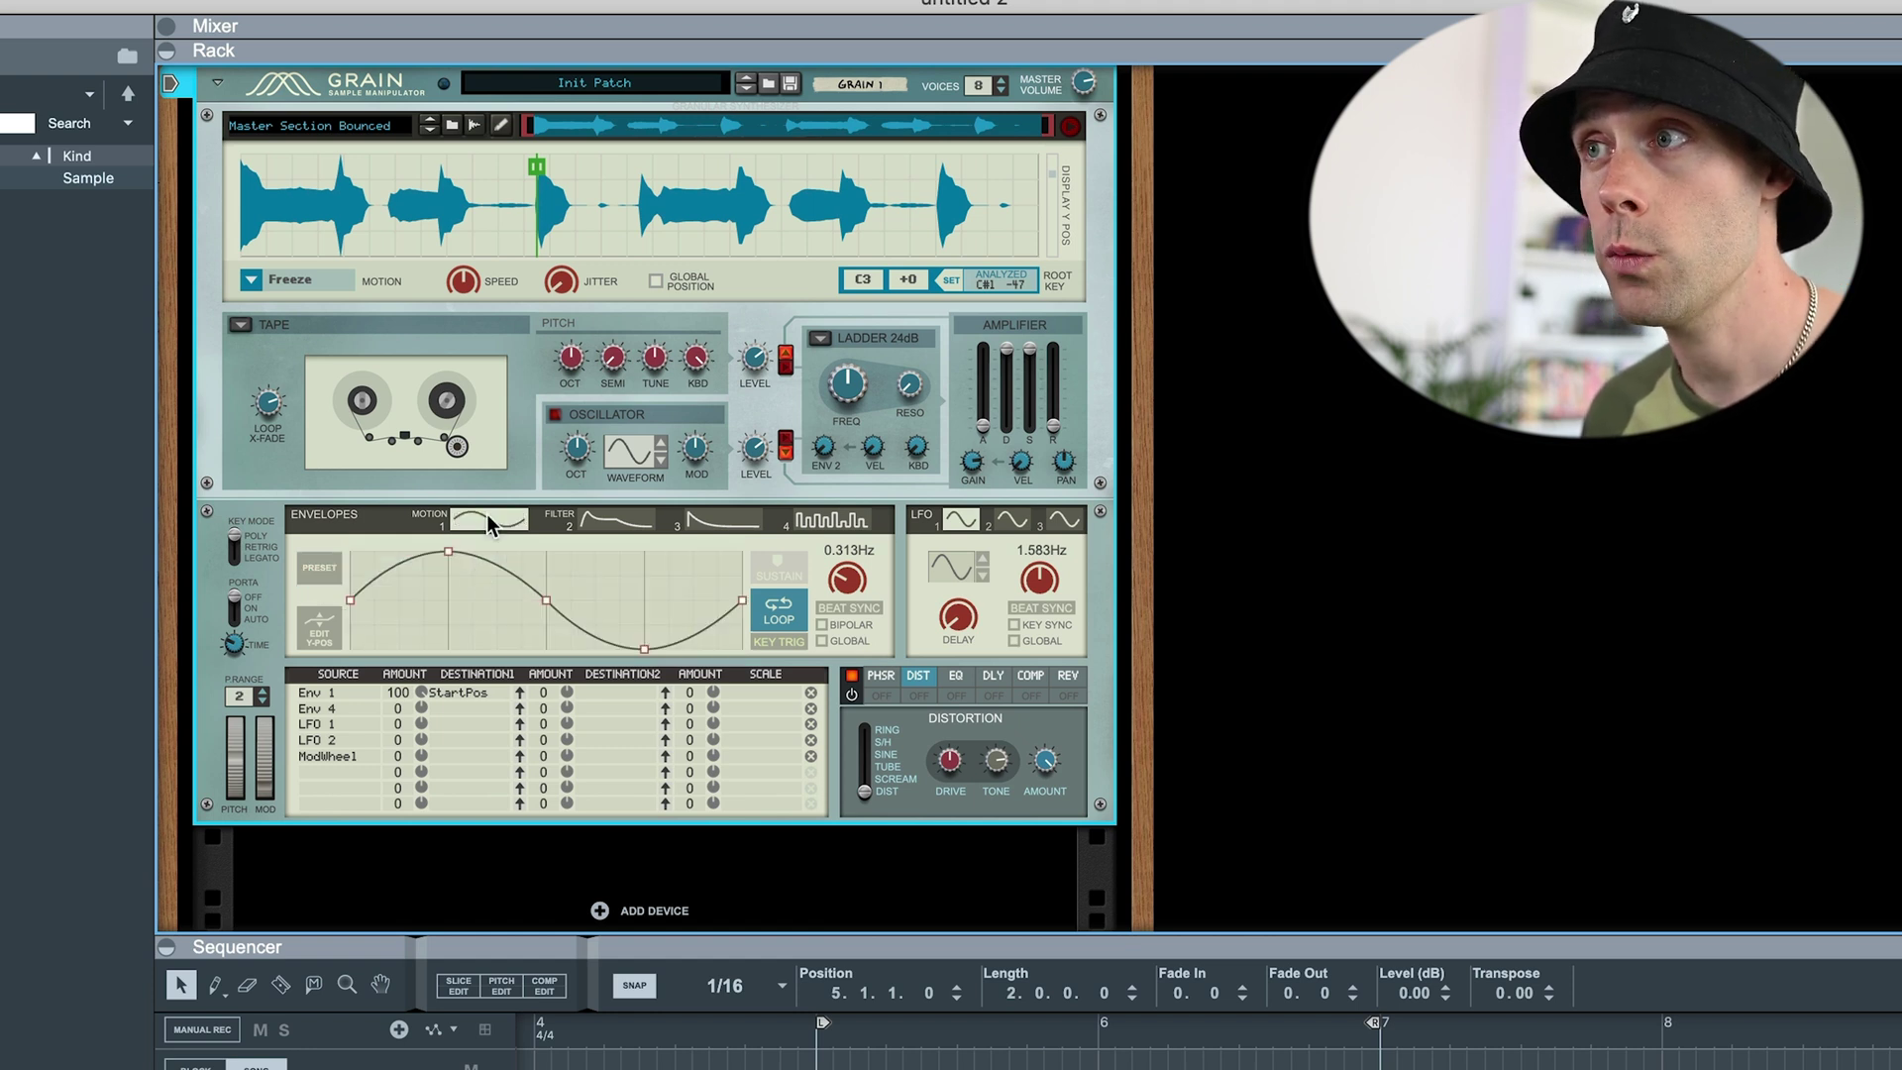
left_click(850, 607)
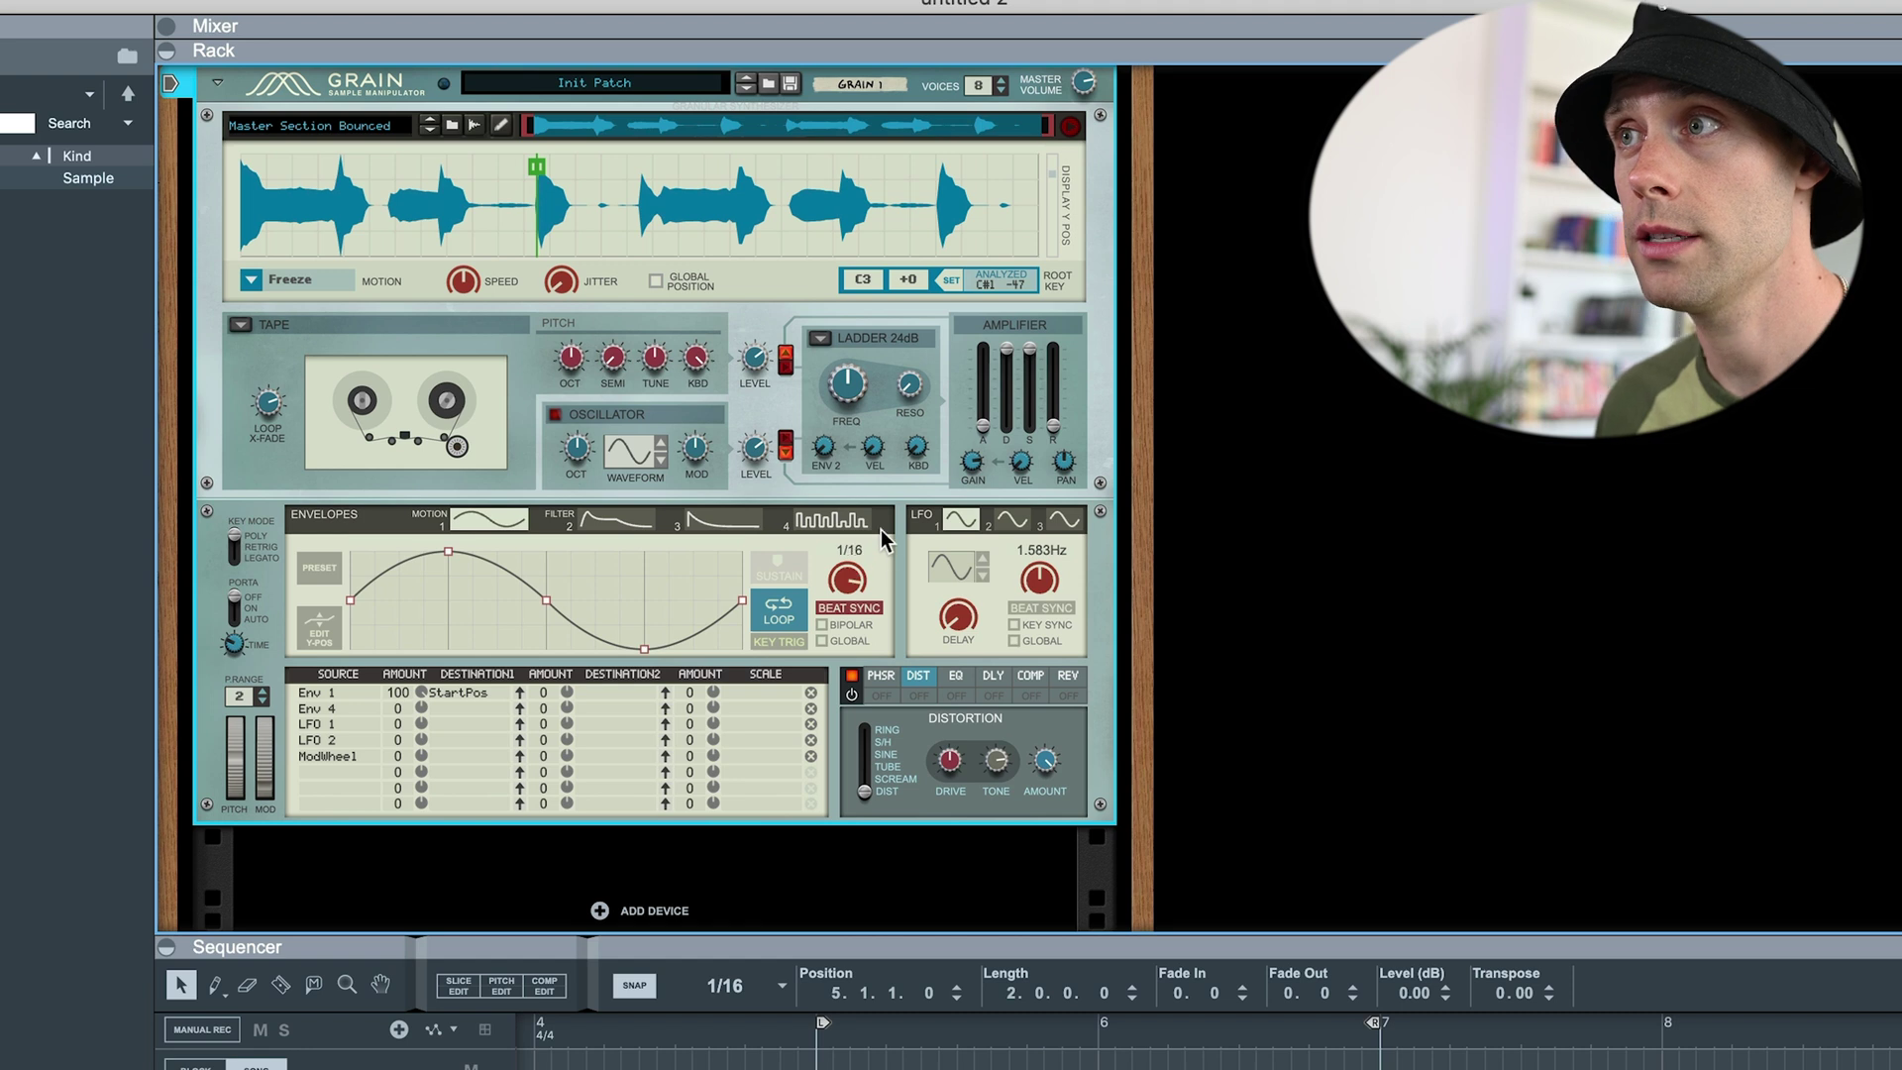
mouse_move(877, 564)
left_mouse_down()
mouse_move(827, 599)
mouse_move(840, 576)
left_mouse_up()
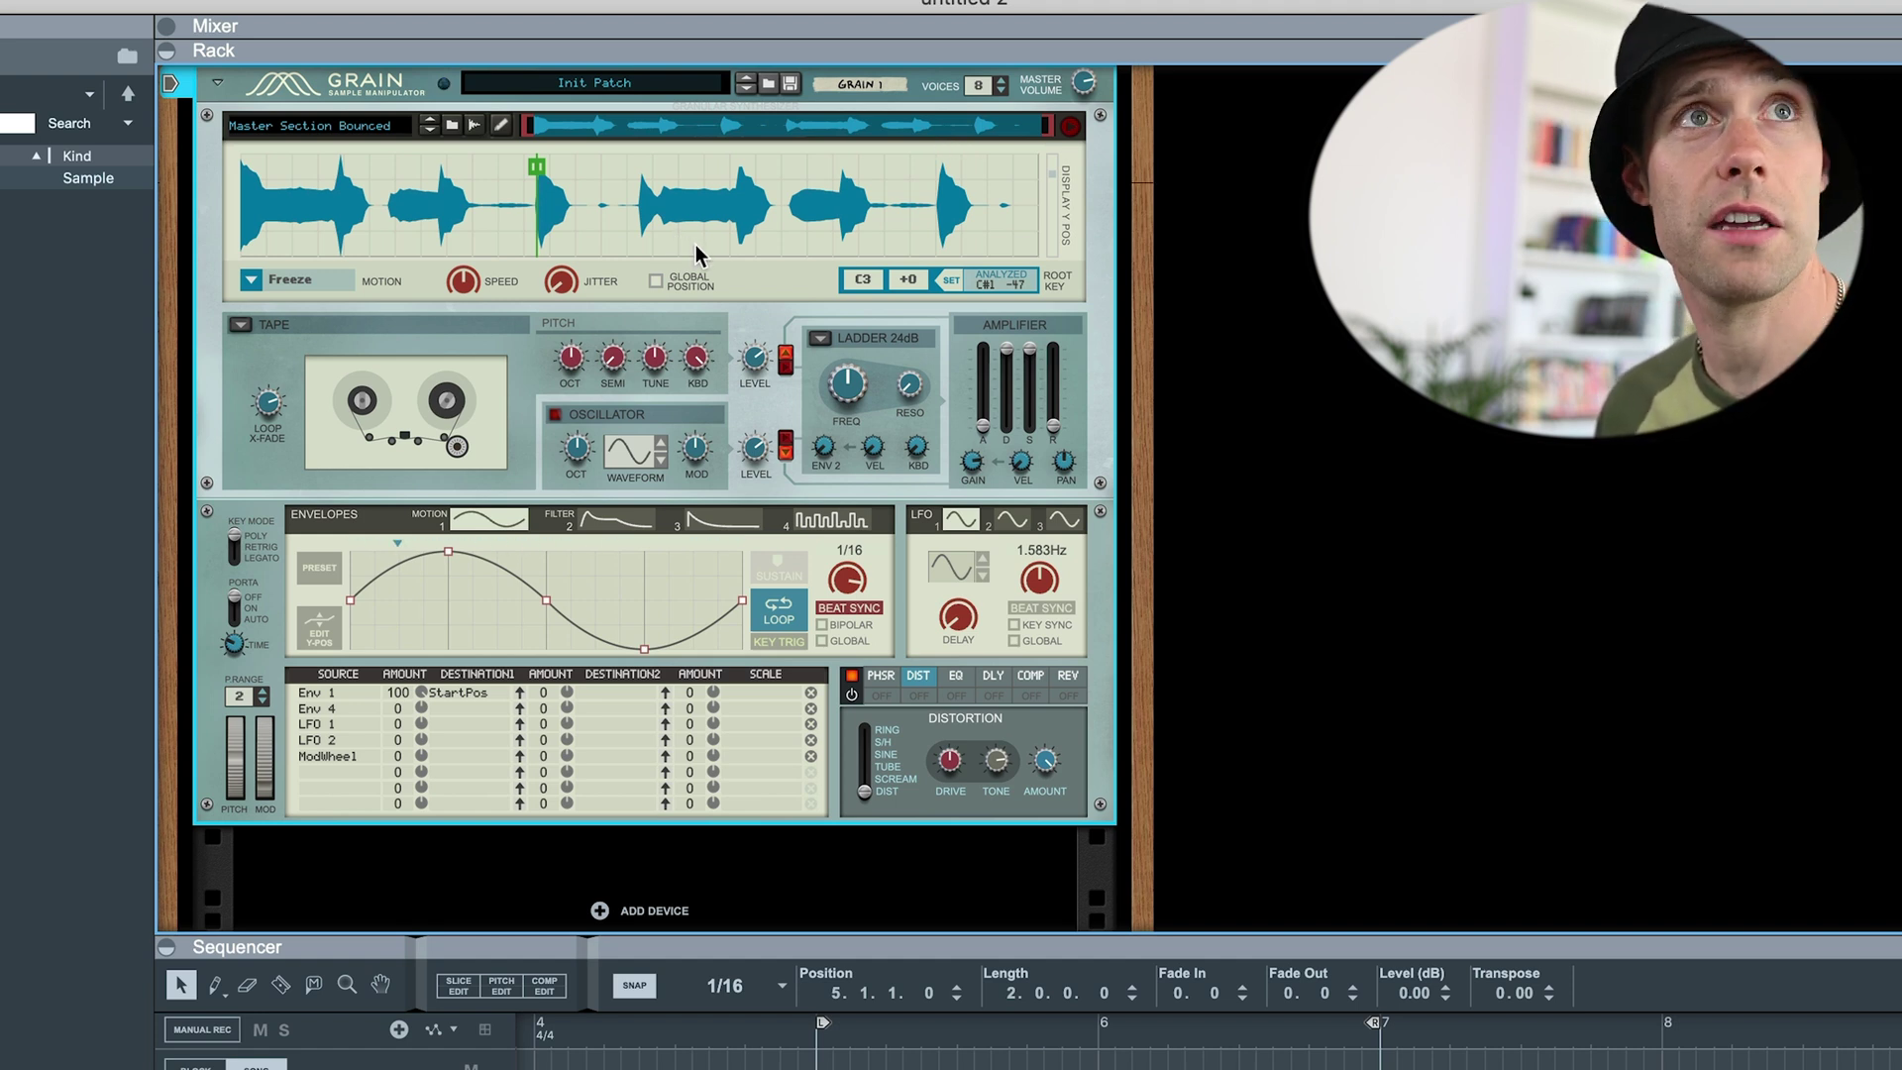
- Move the start marker to the second waveform burst and make Envelope 1 bipolar at 1/8, with a Start Position amount of 22
left_click(241, 325)
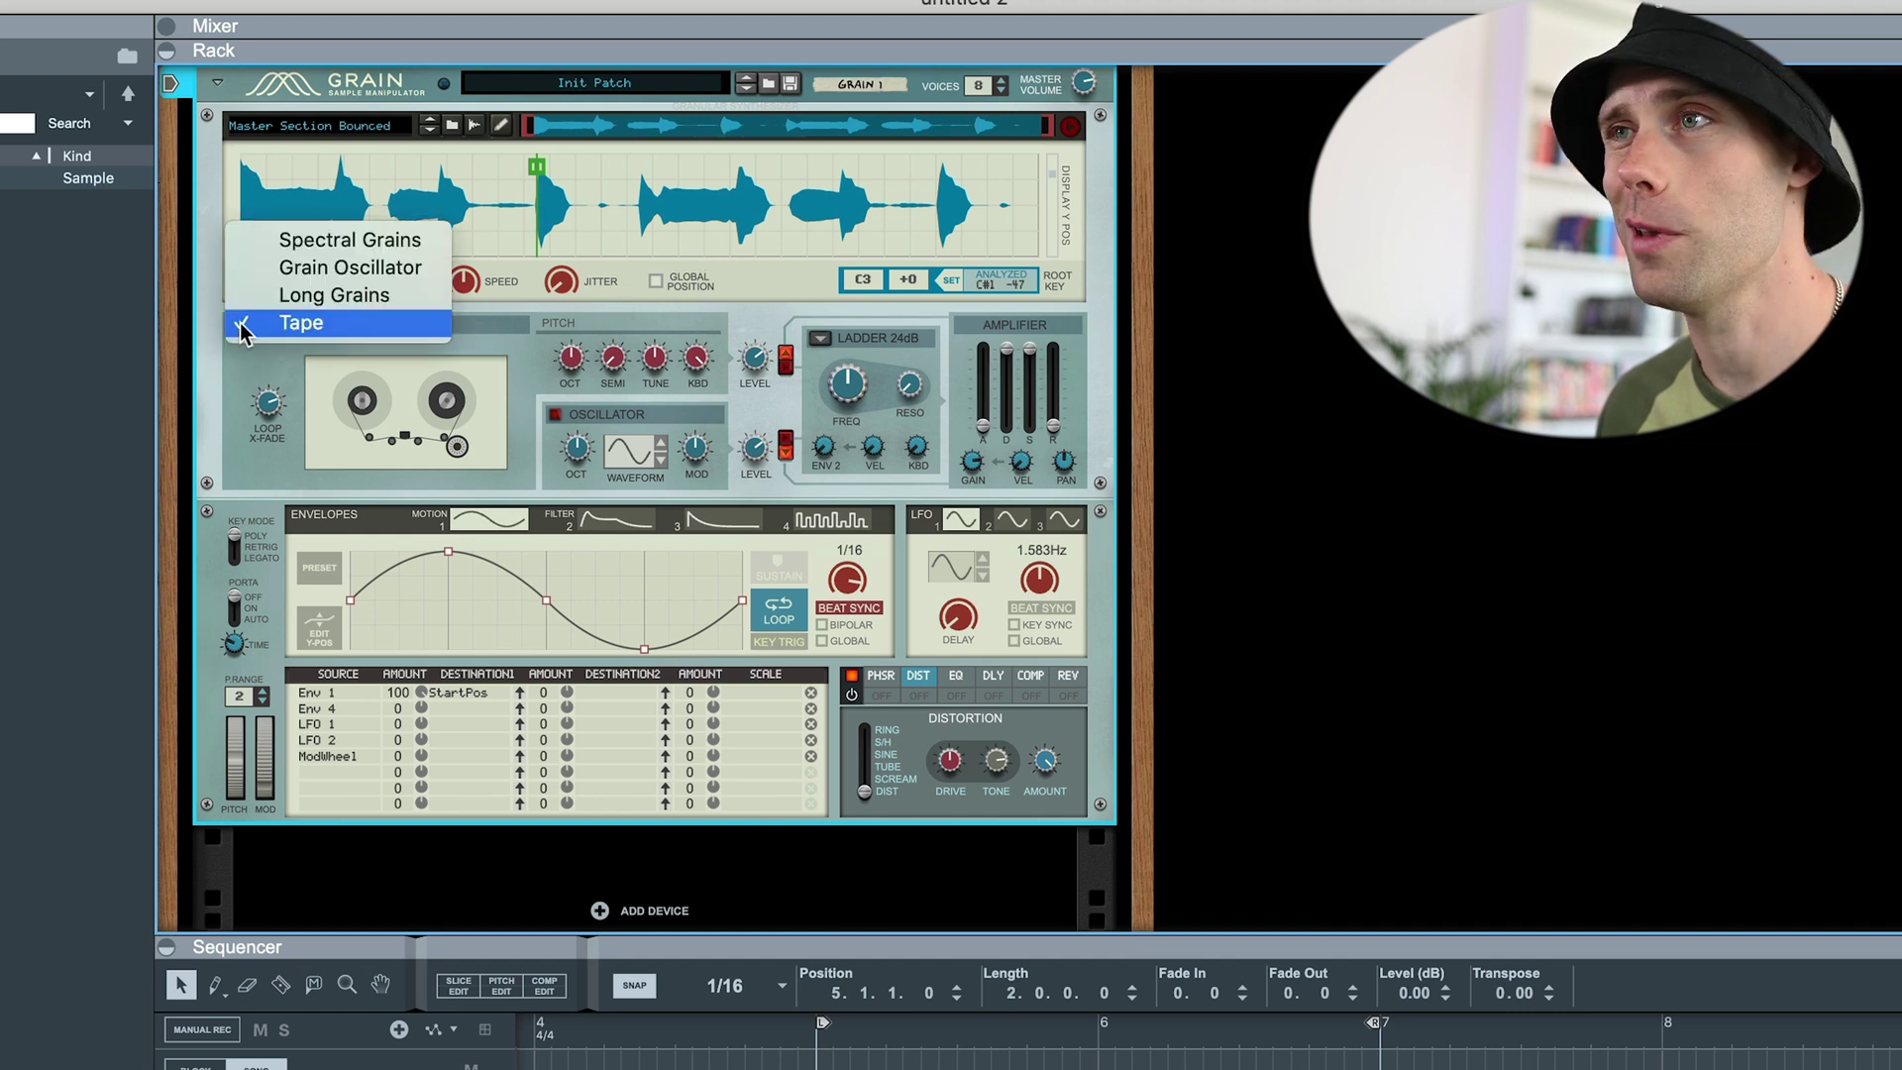
left_click(252, 361)
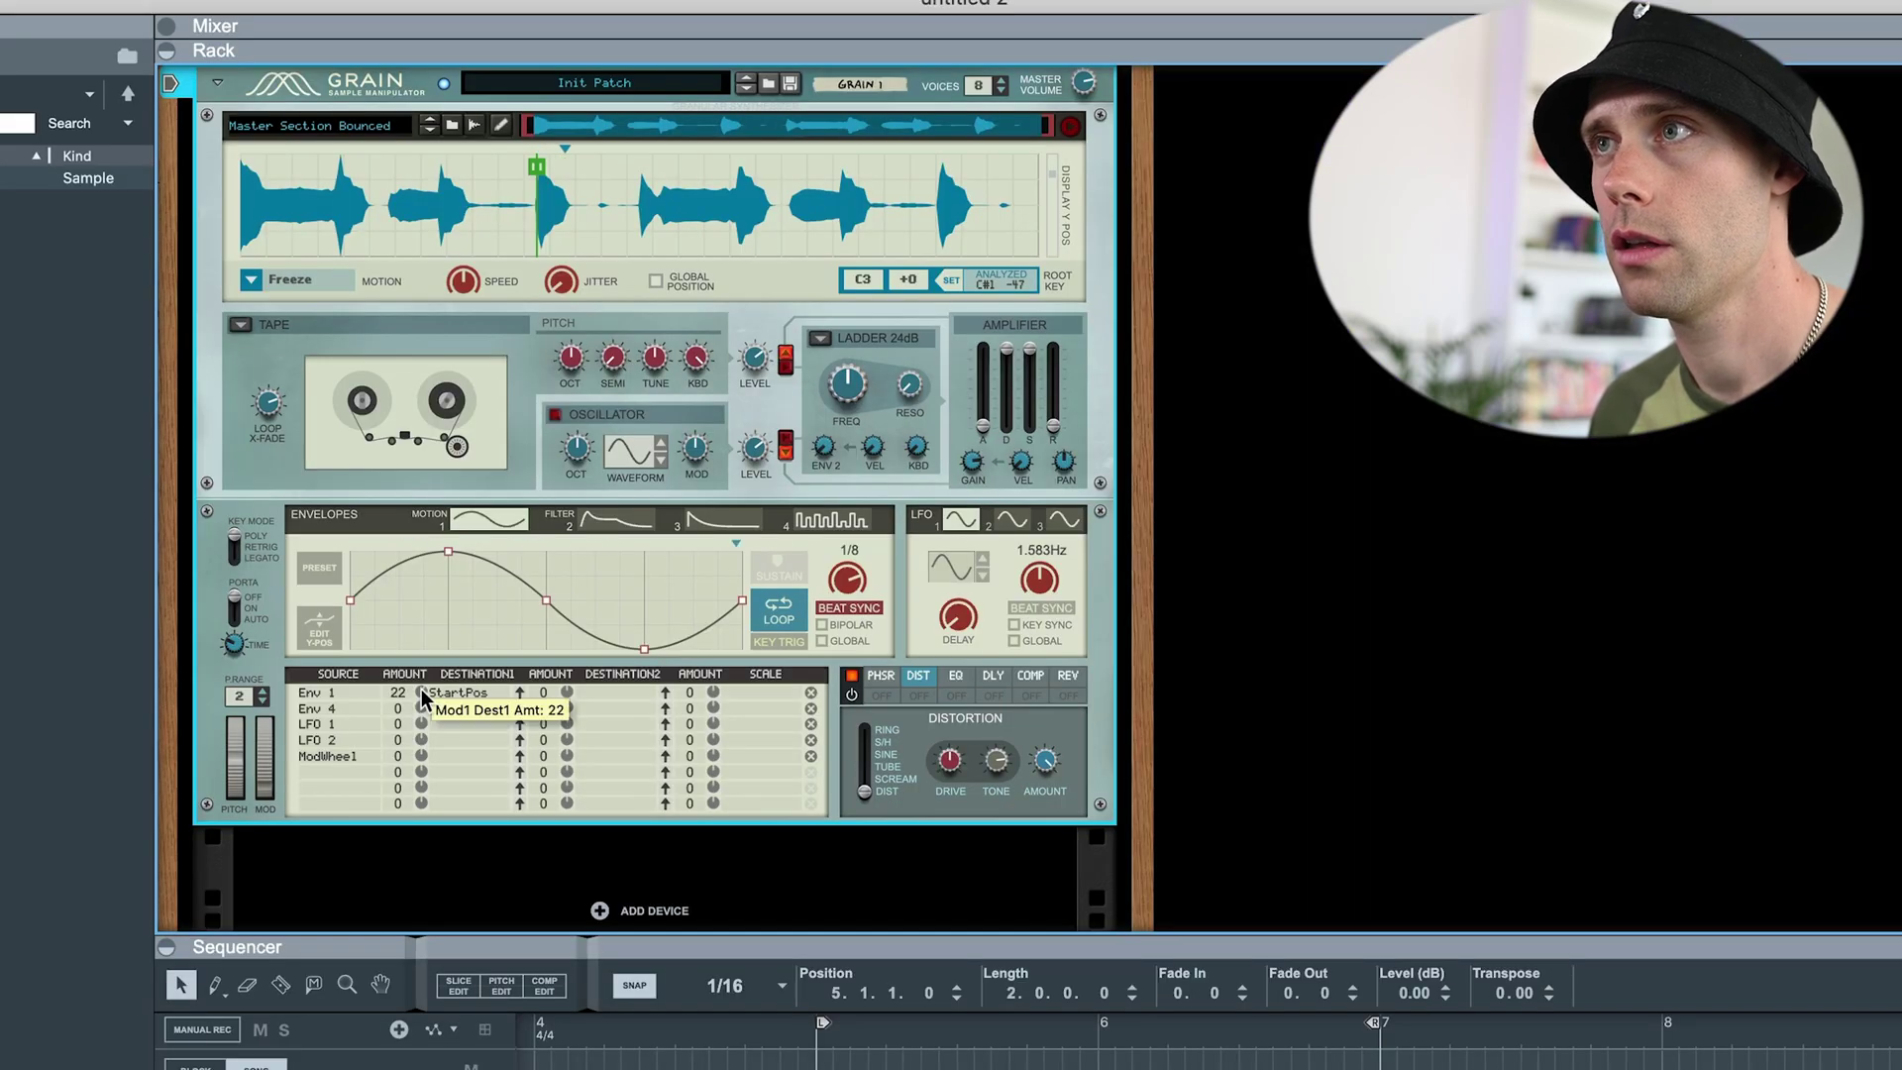
mouse_move(535, 166)
left_mouse_down()
mouse_move(738, 173)
mouse_move(439, 155)
left_mouse_up()
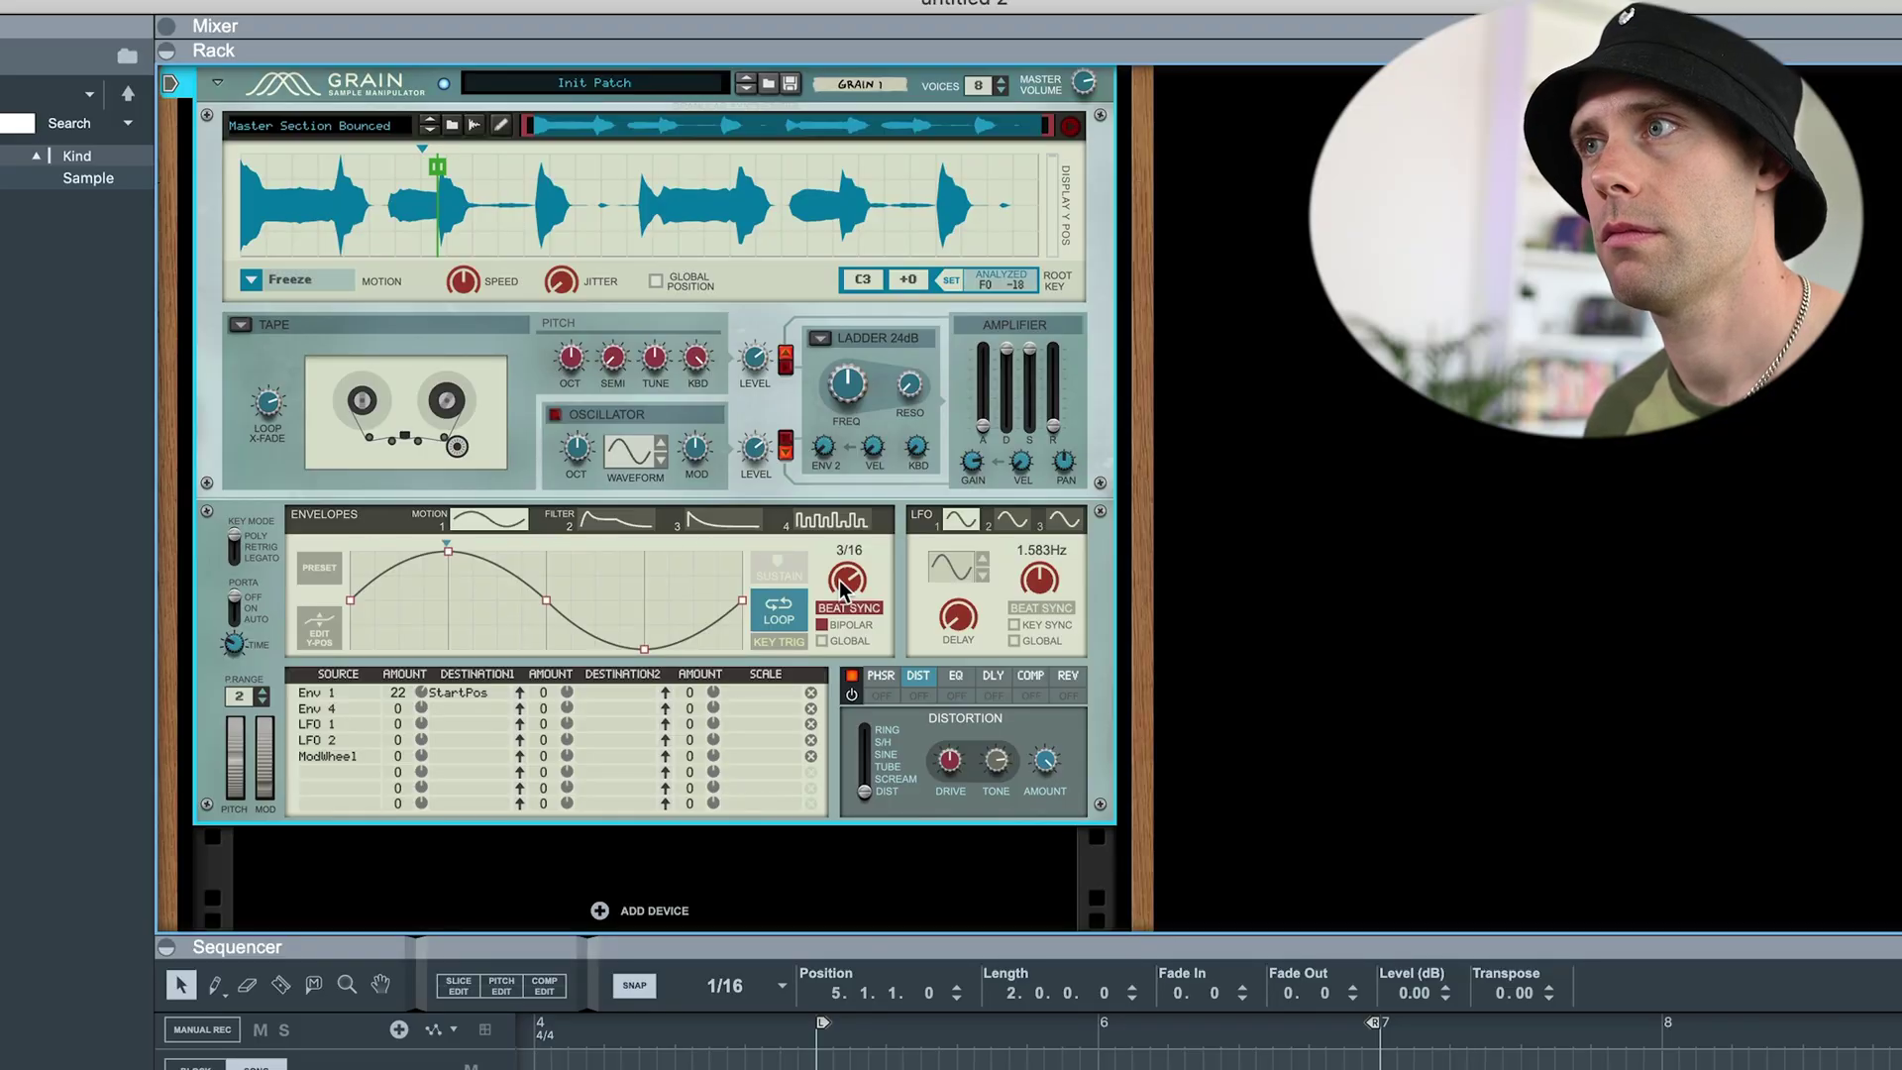
left_click_drag(845, 584, 845, 602)
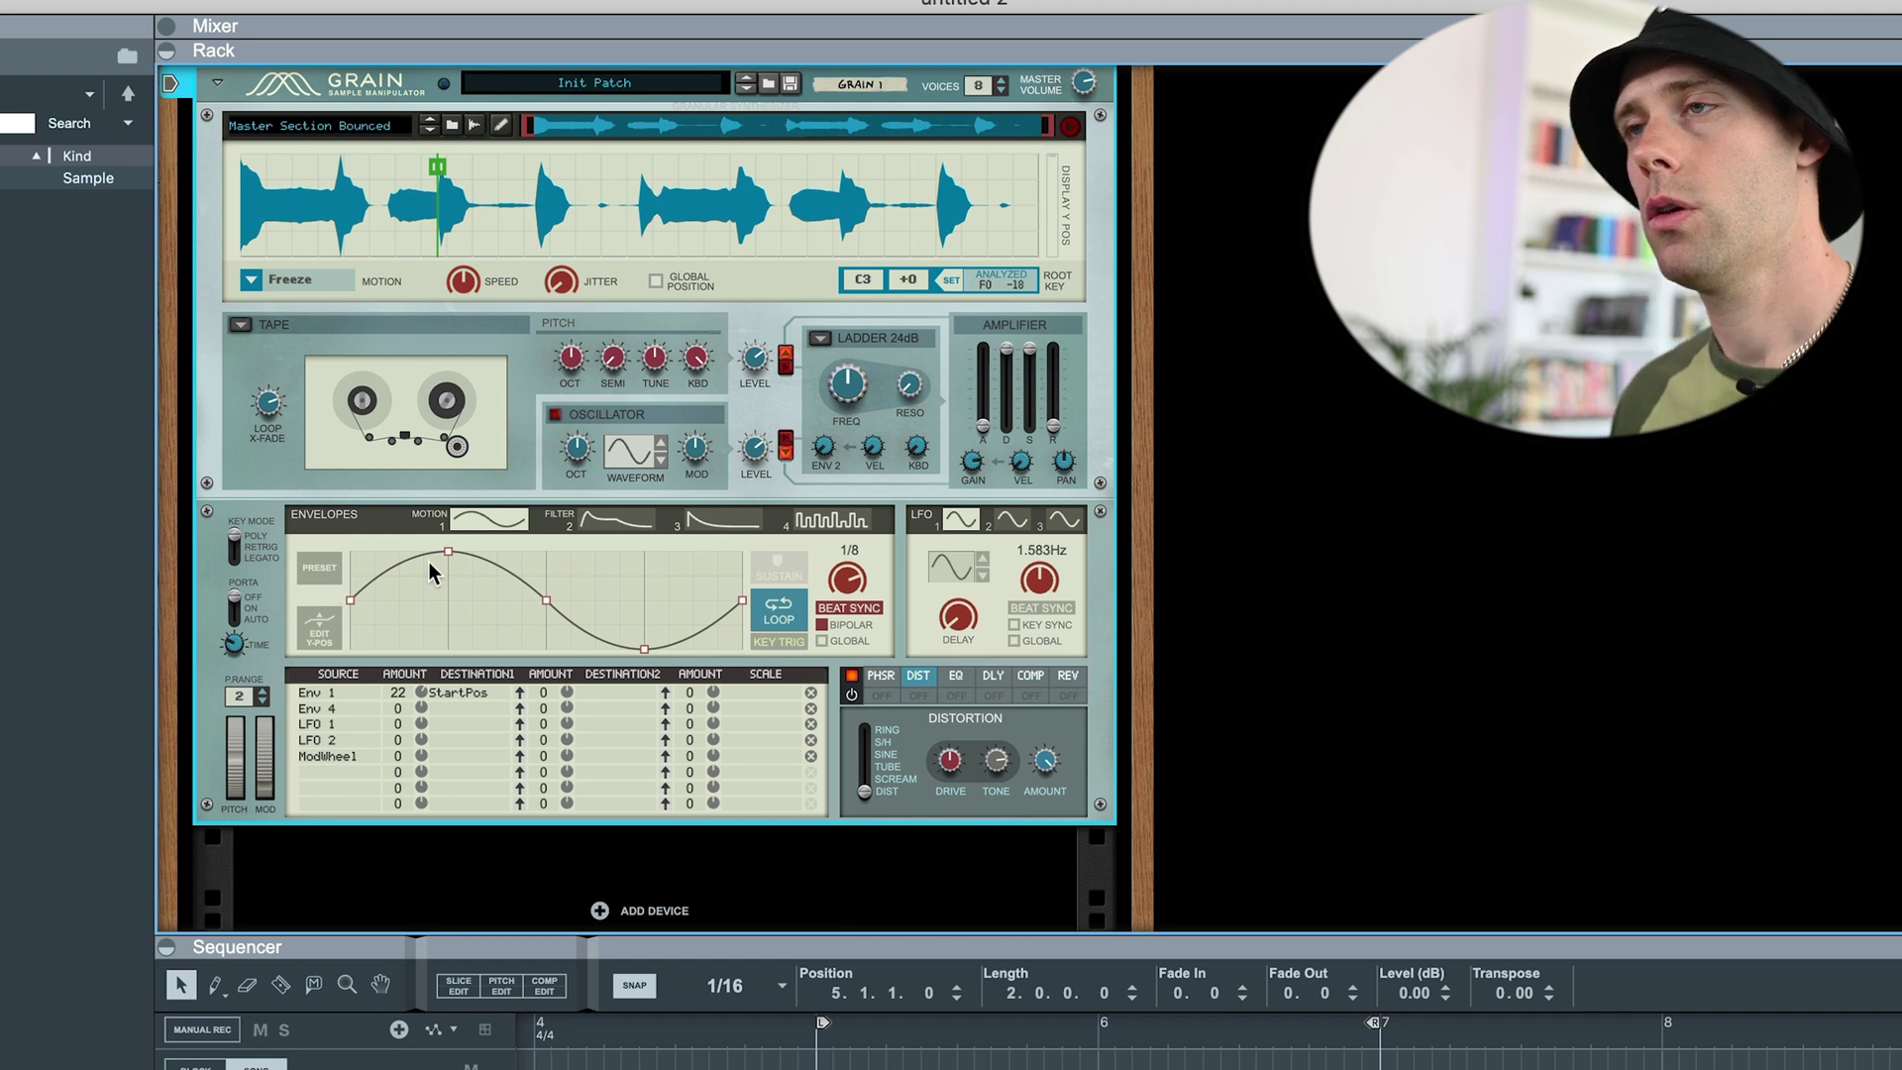
- Set the motion to End Freeze and change Envelope 1's modulation destination to End Position
left_click(250, 280)
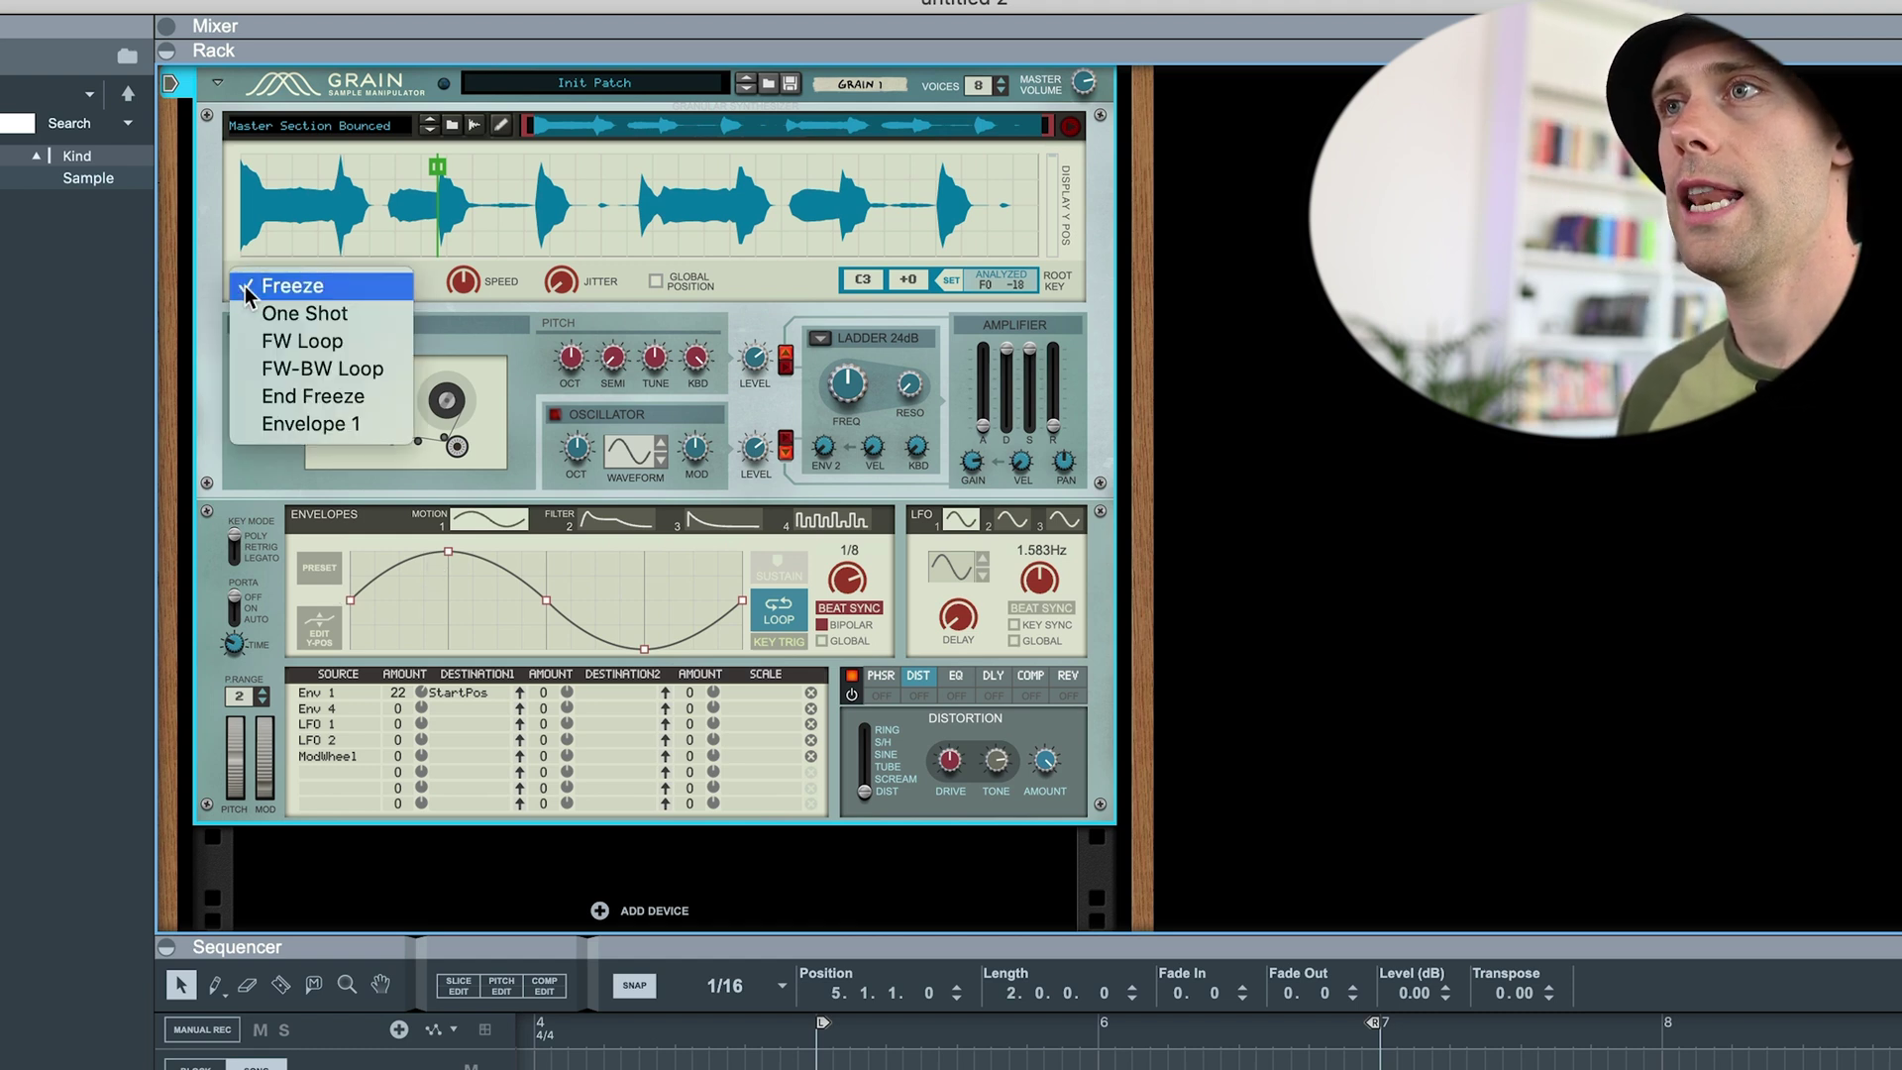
left_click(254, 396)
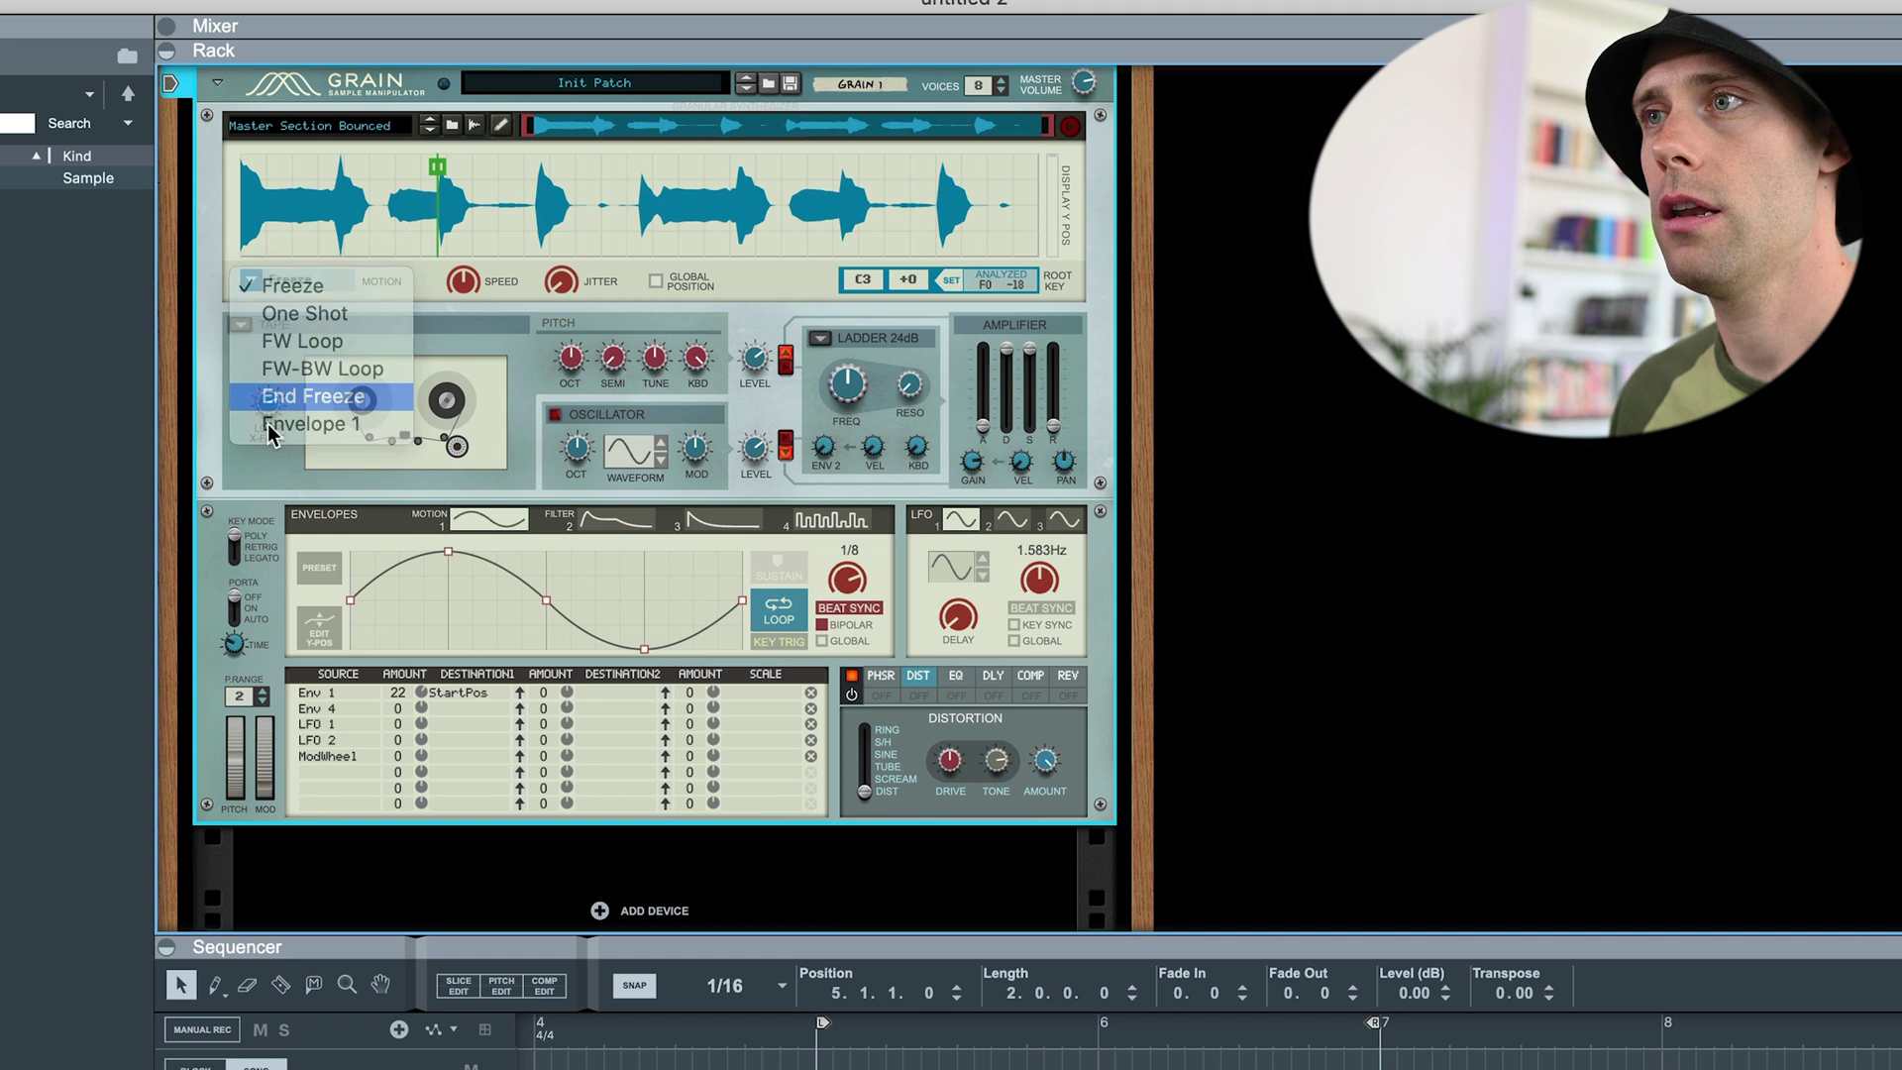
left_click(465, 694)
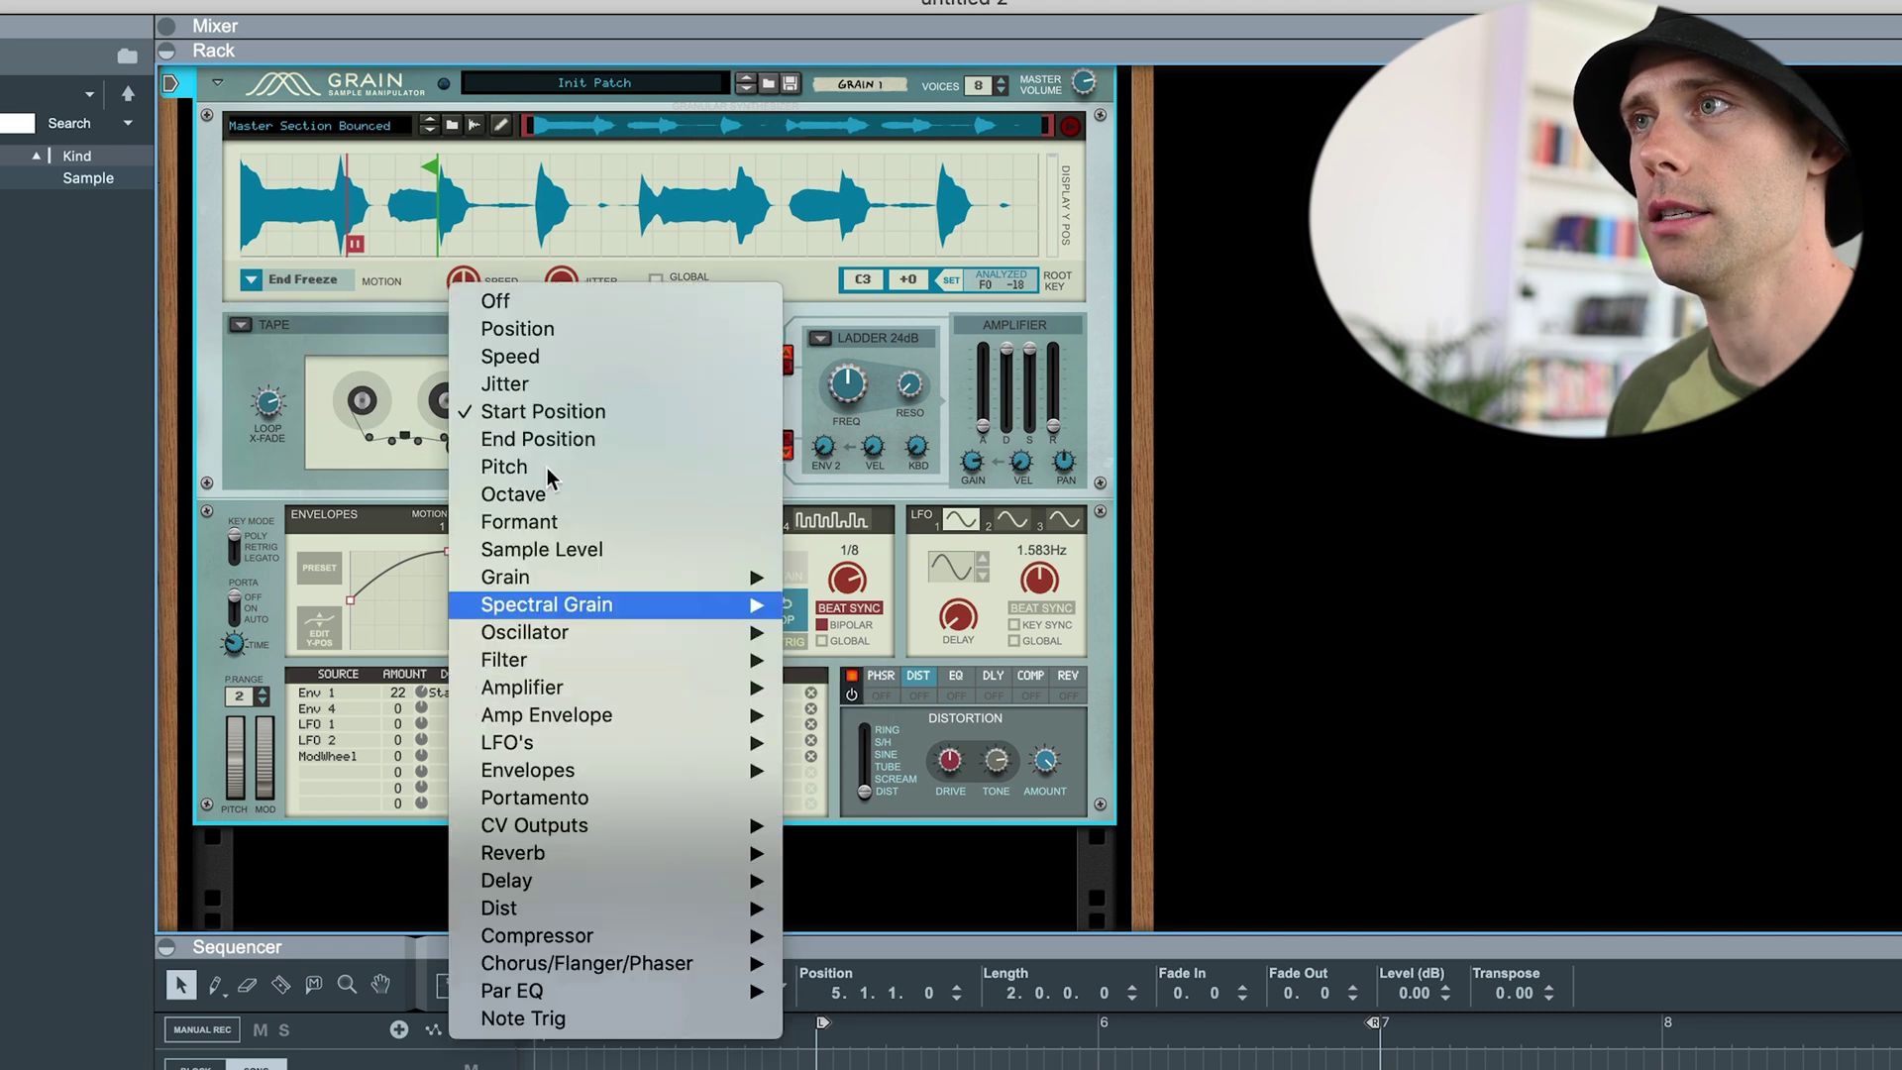
left_click(580, 439)
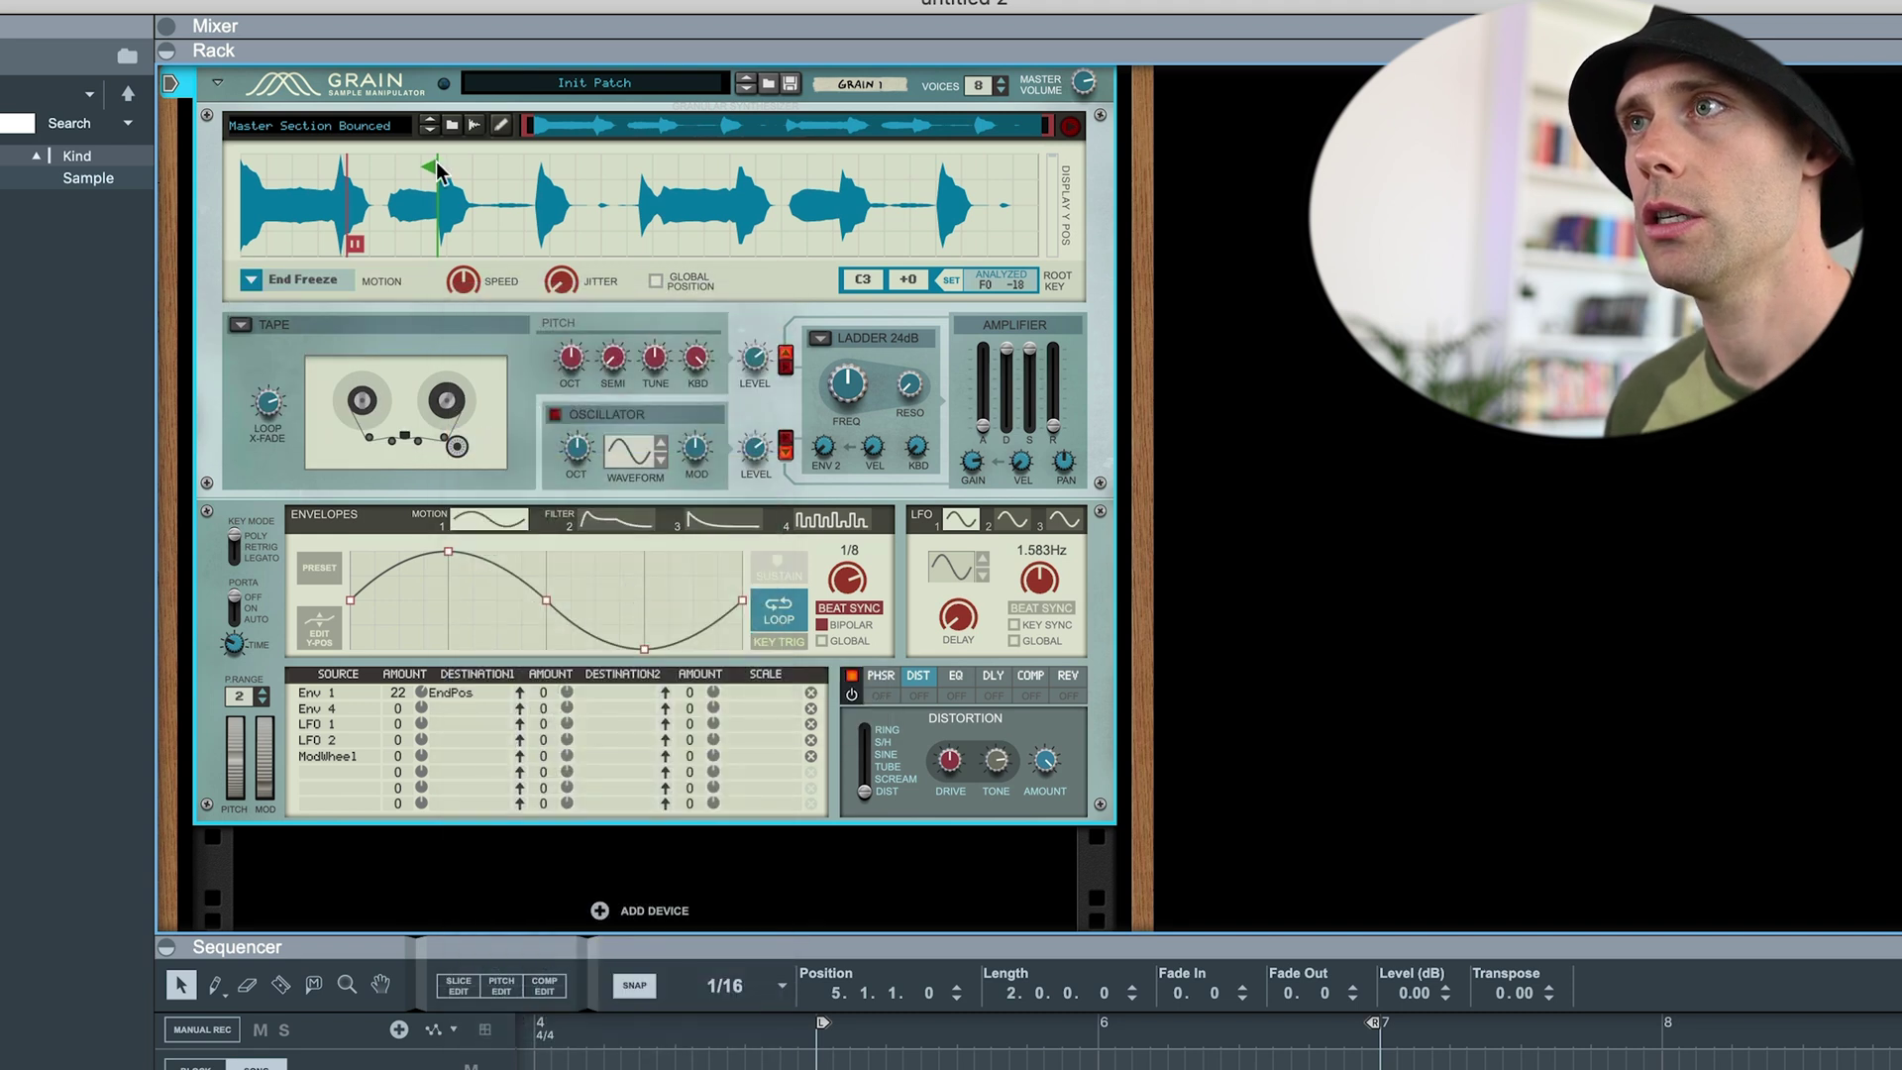
- Move the start marker back to the sample's beginning and place the end marker at the end of the first waveform burst
mouse_move(432, 170)
left_mouse_down()
mouse_move(303, 244)
mouse_move(544, 240)
left_mouse_up()
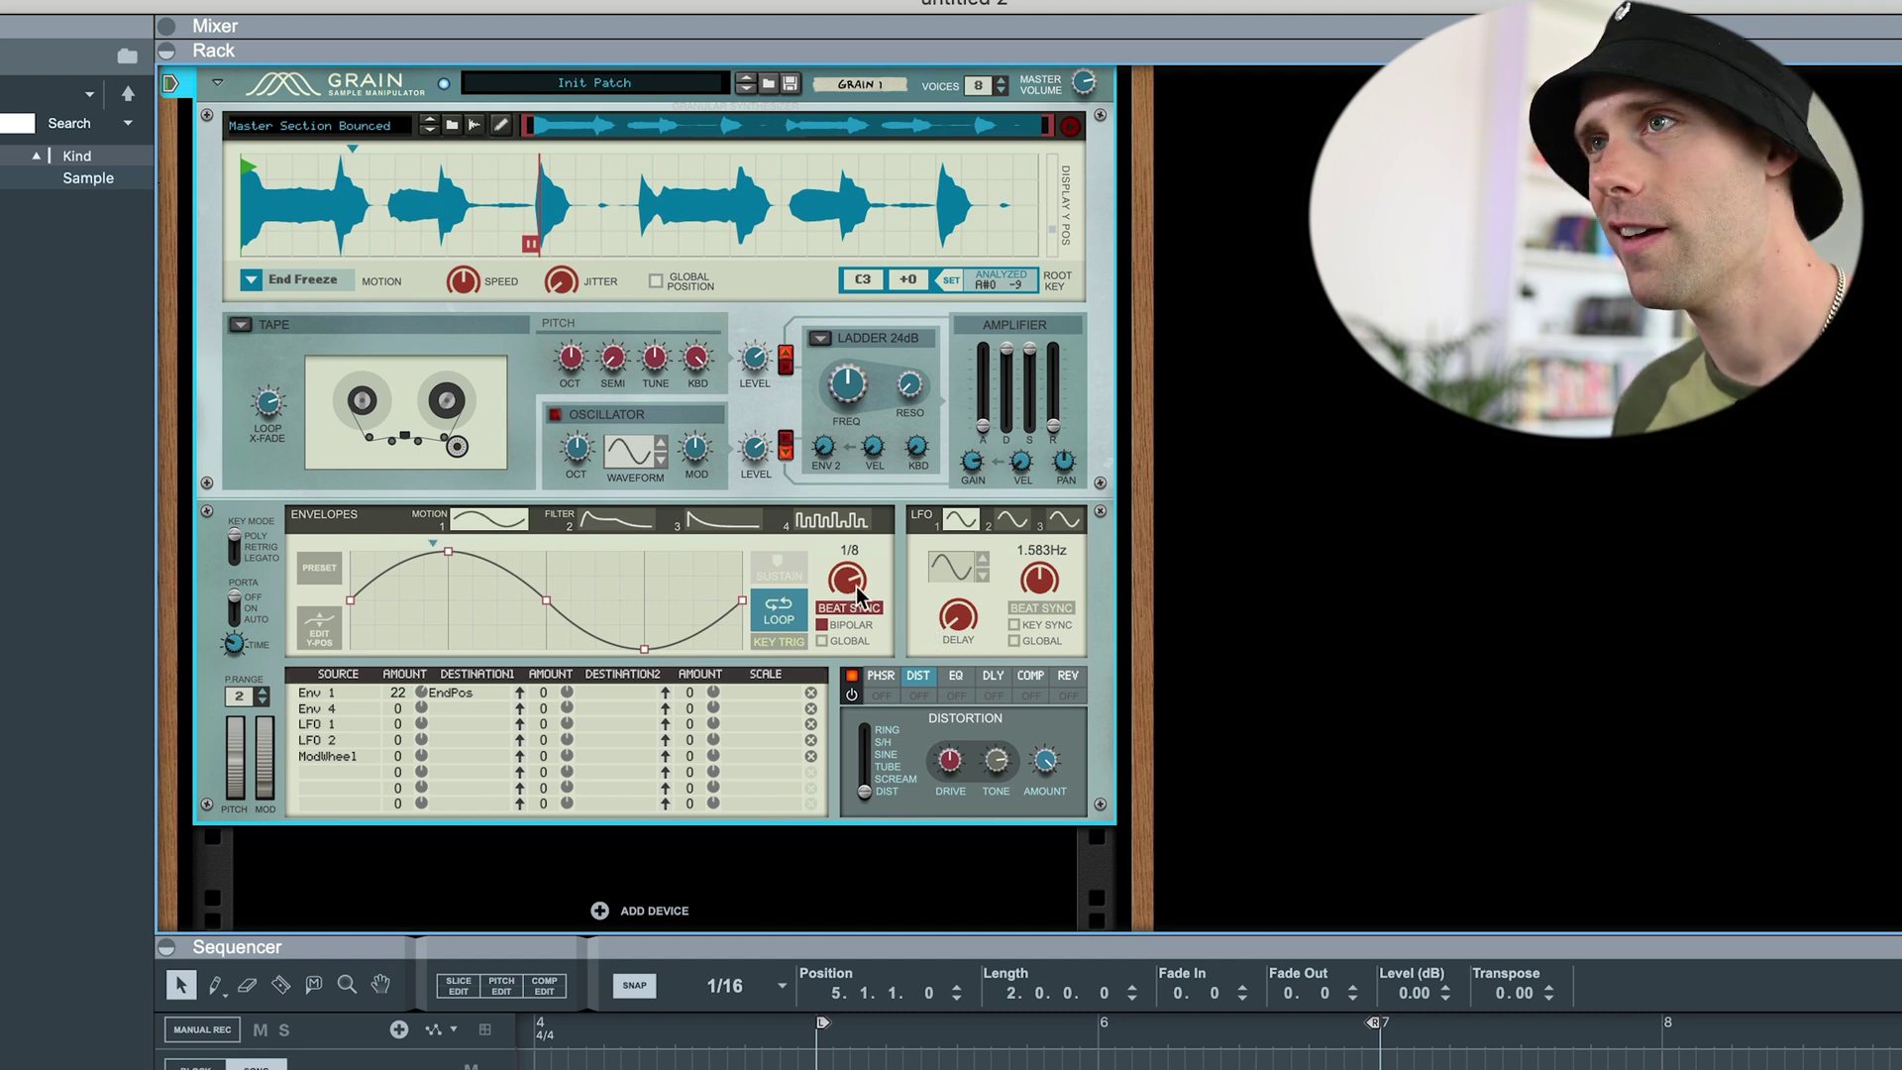
left_click_drag(535, 246, 342, 240)
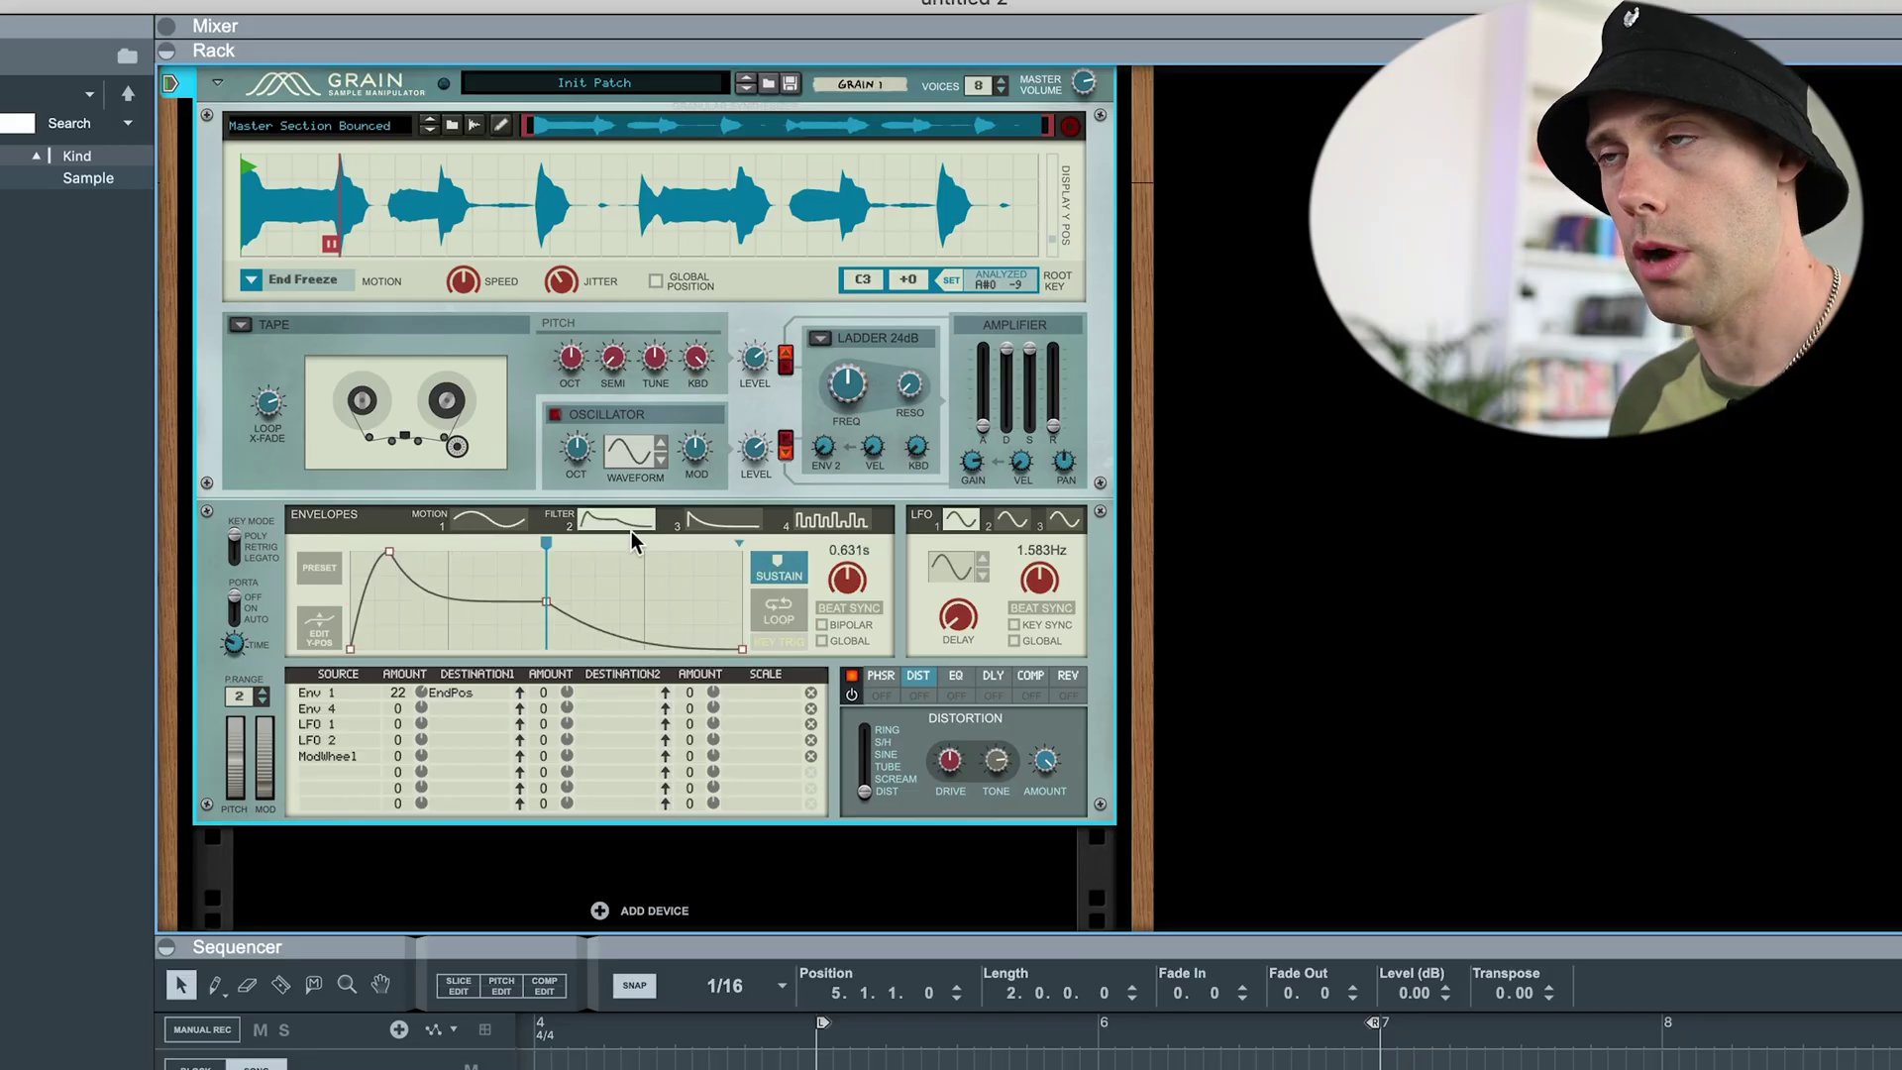
- Give Envelope 2 the irregular zigzag preset shape, set its time to 2.638 s and turn off its sustain
left_click(319, 568)
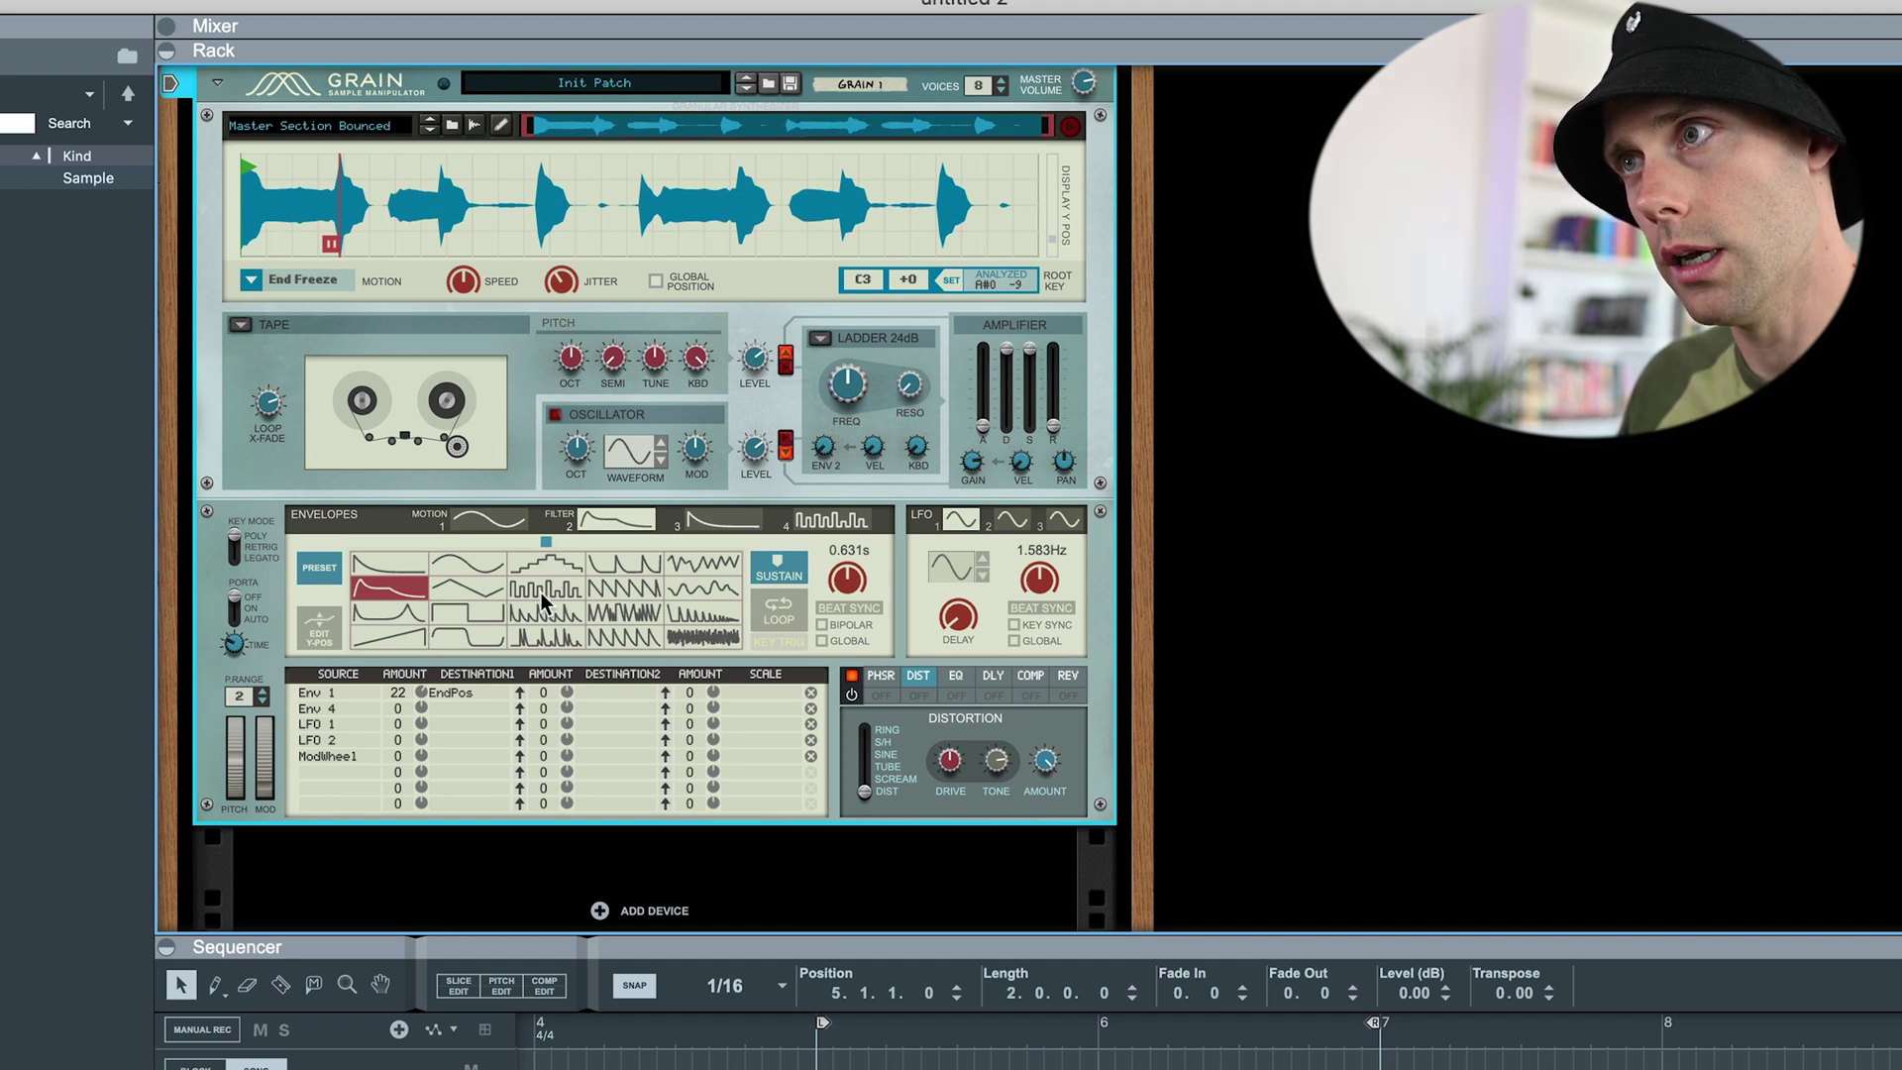
left_click(600, 608)
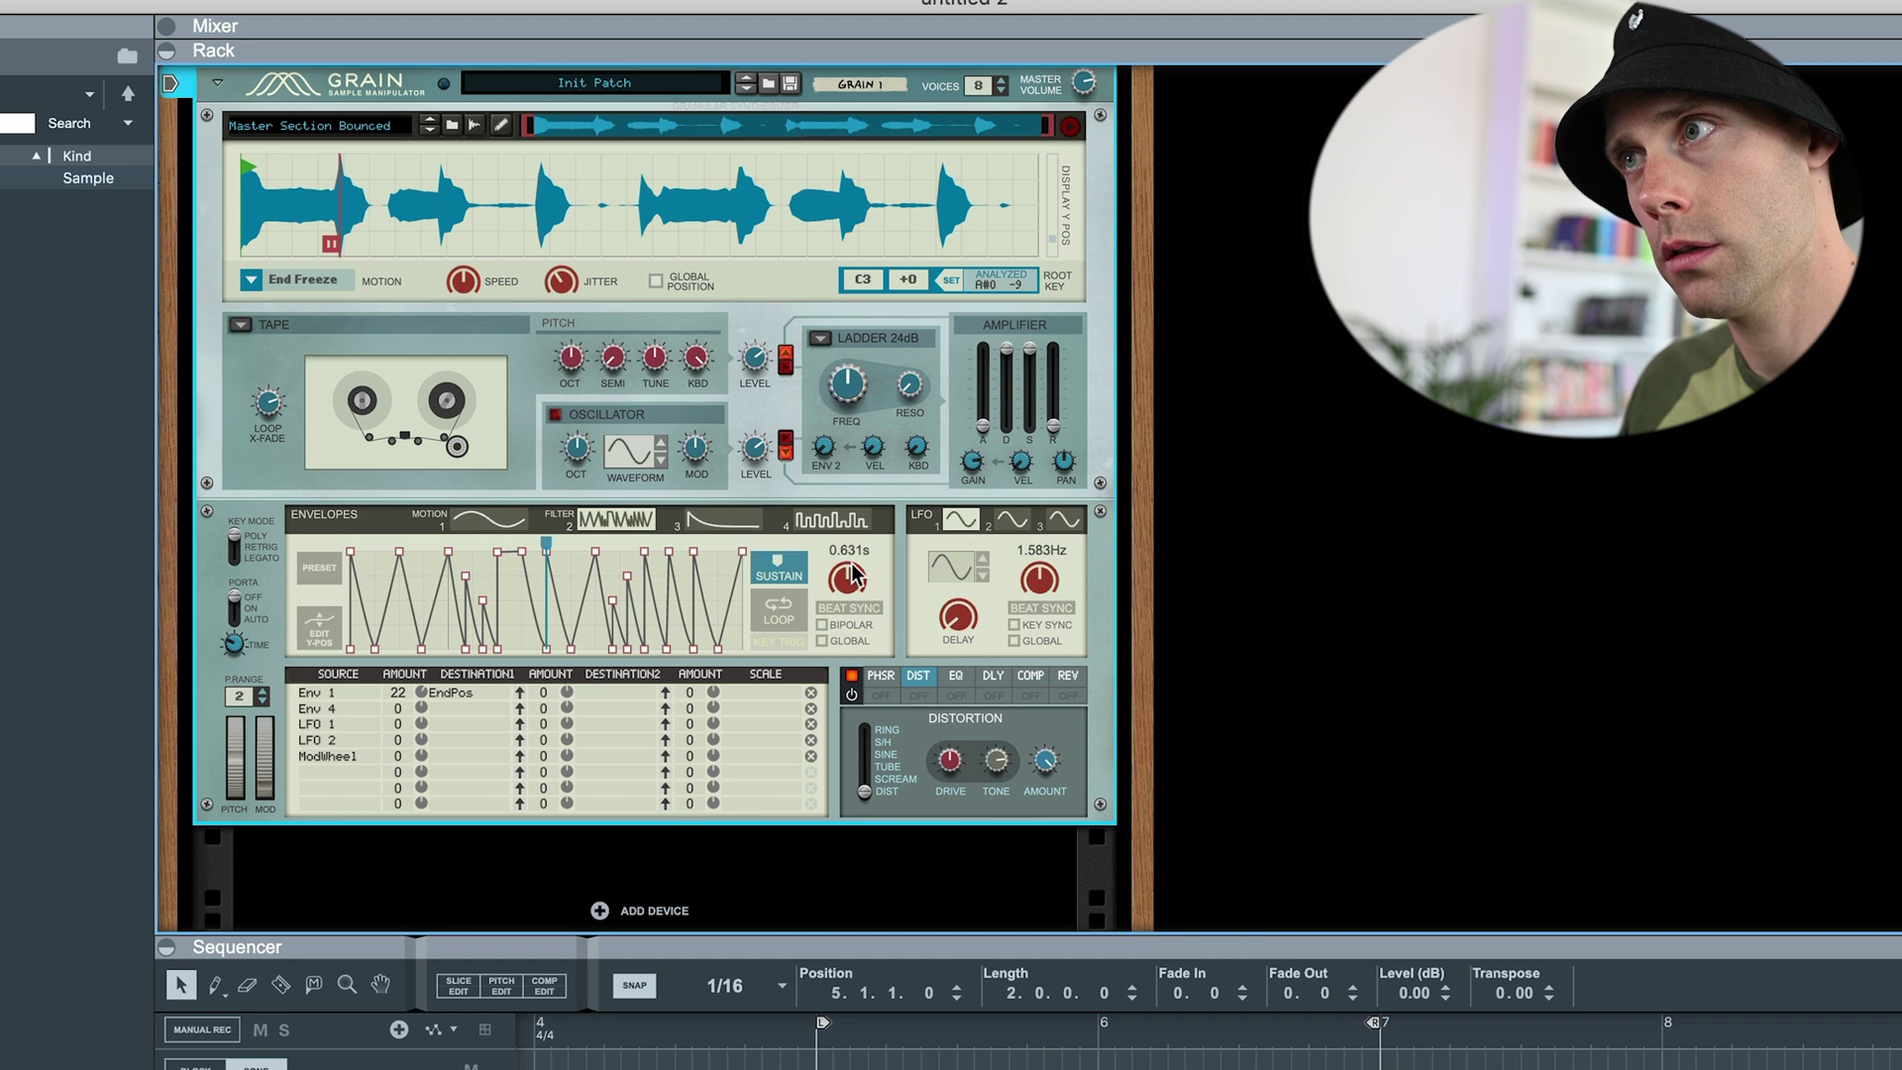
left_click_drag(852, 579, 842, 649)
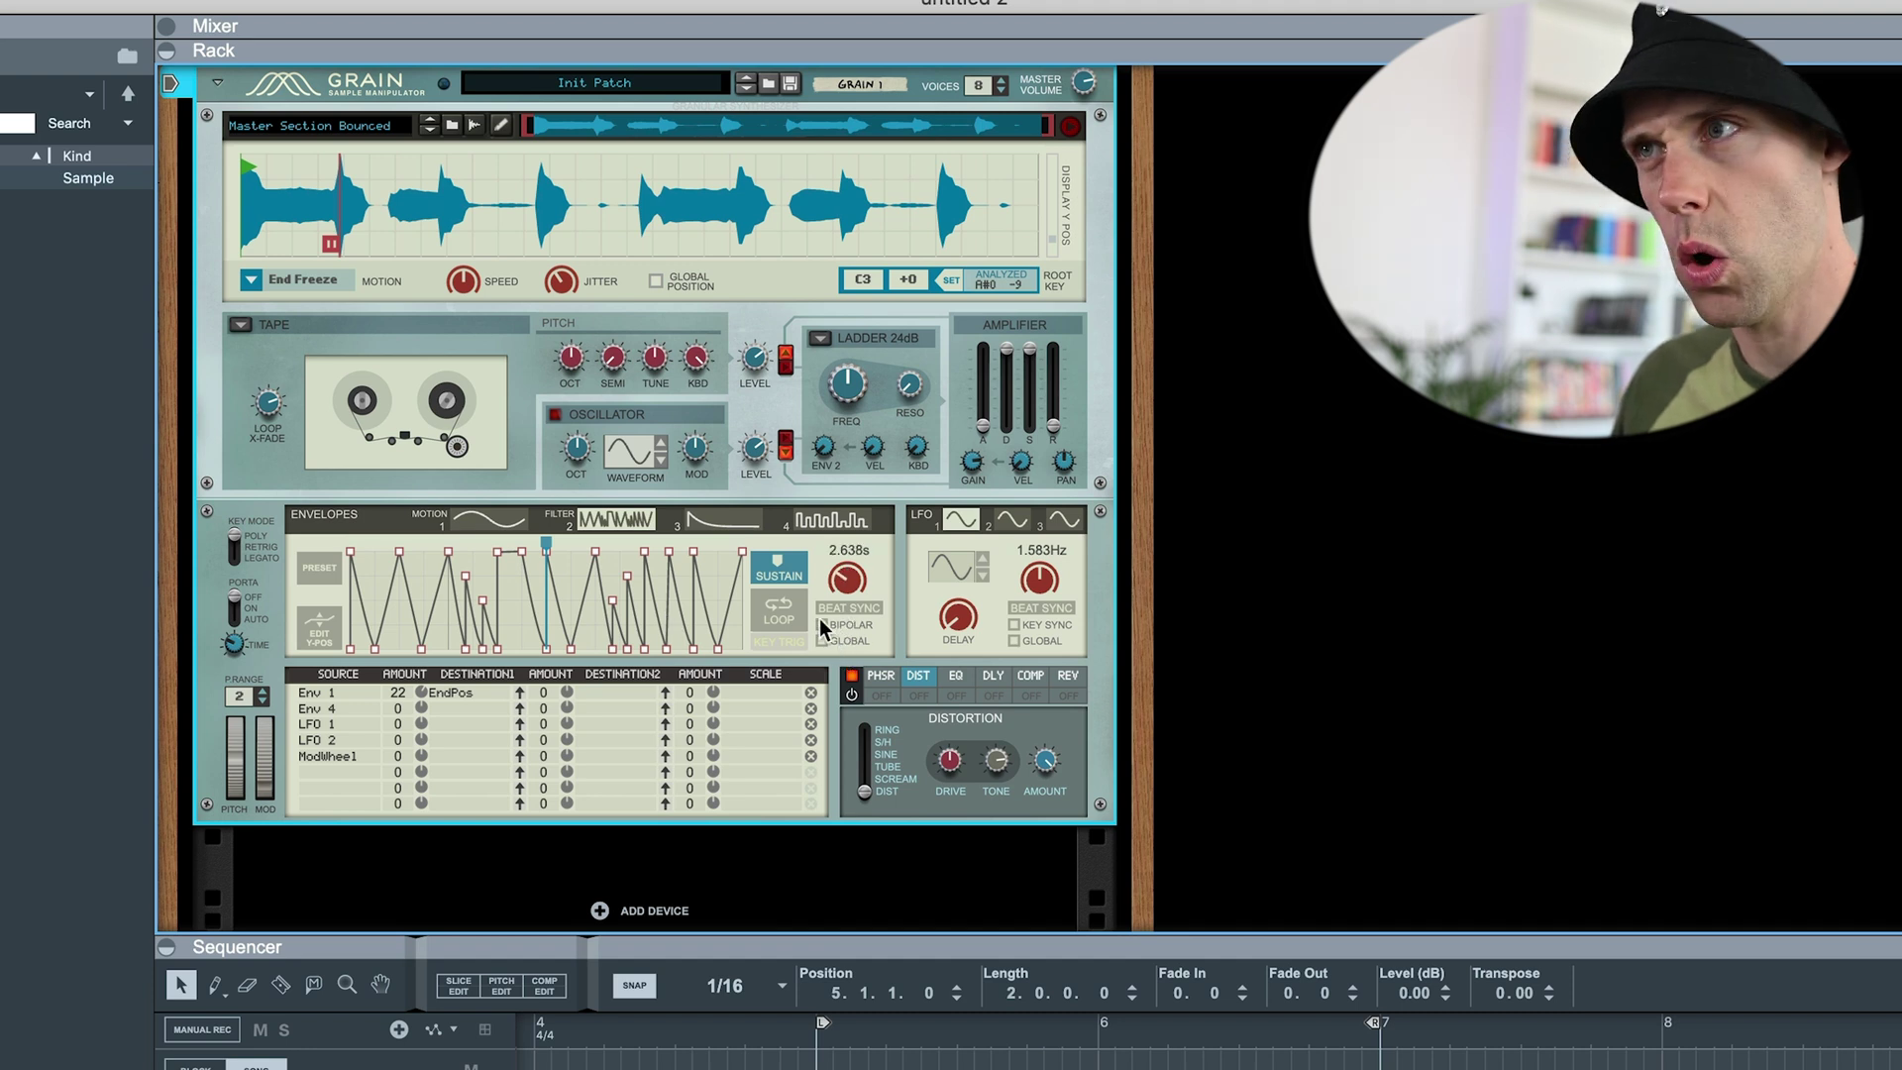
left_click(776, 583)
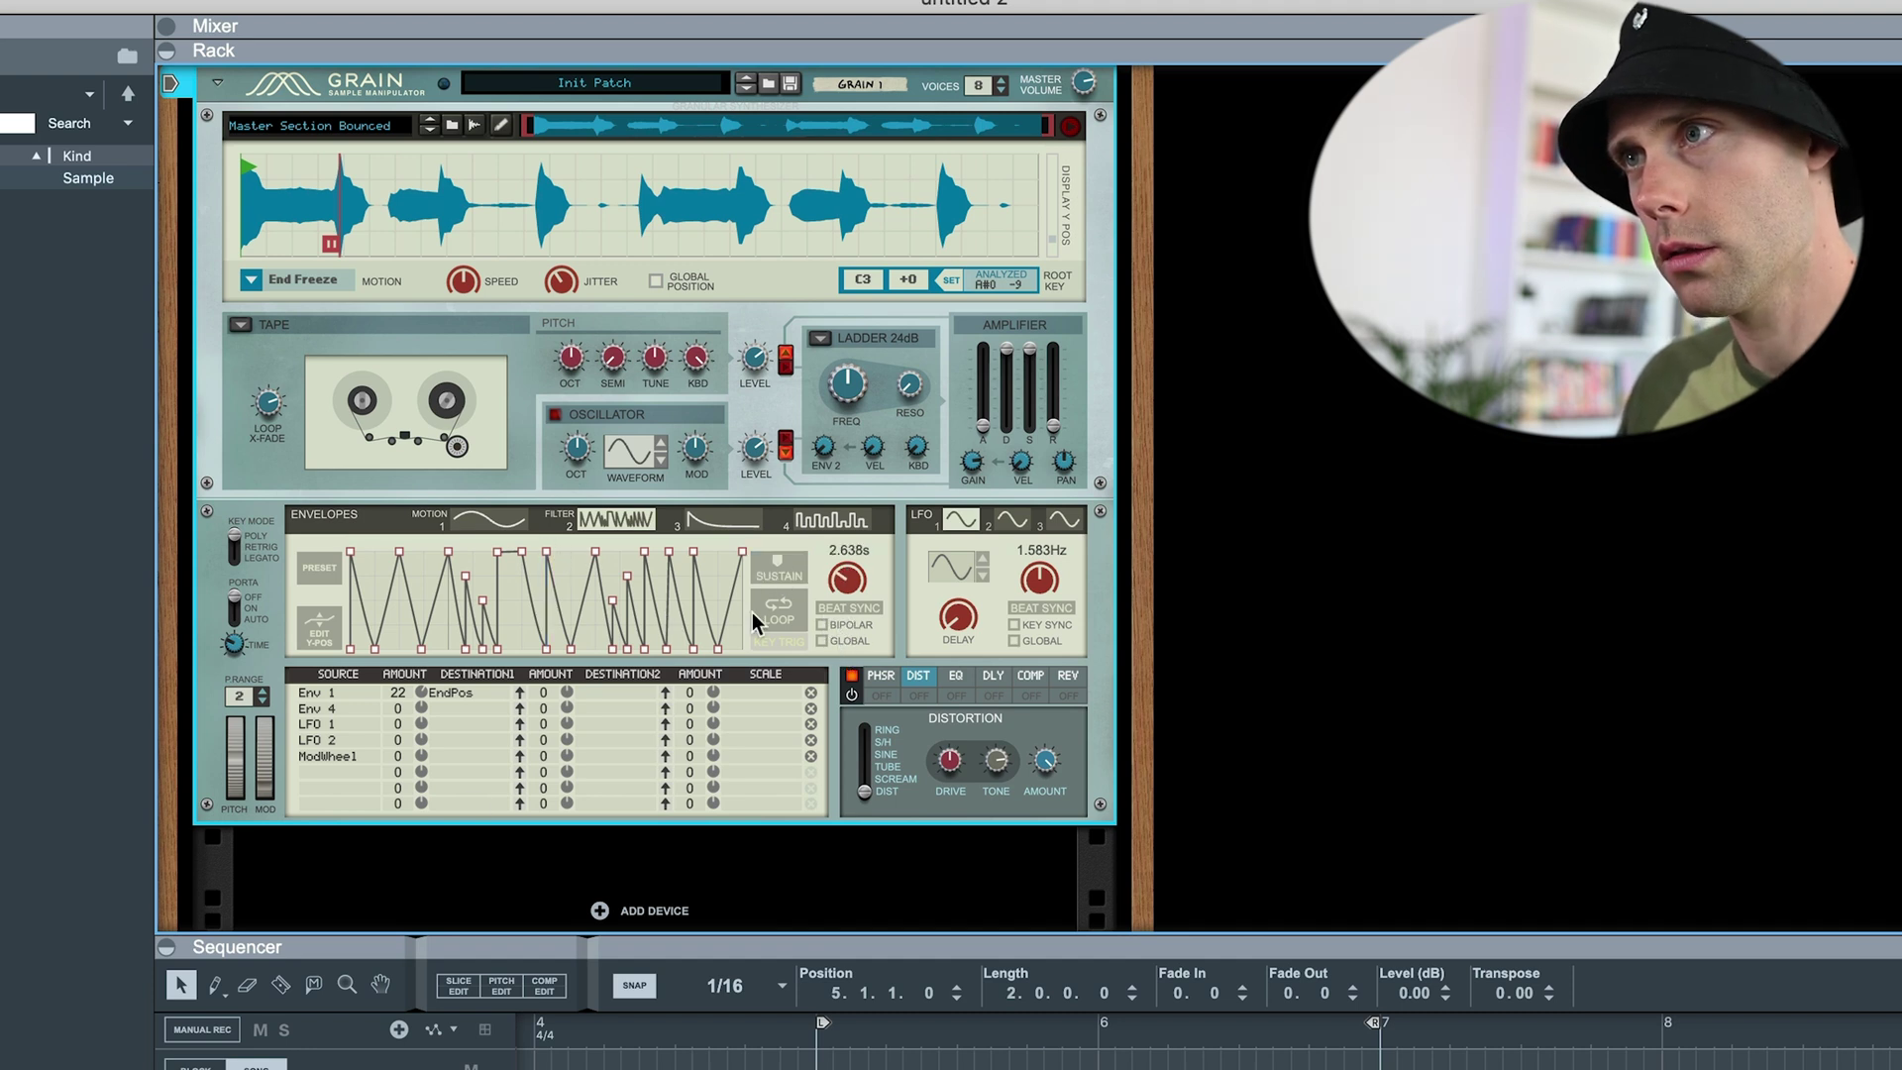
- Change the second modulation slot's source to Envelope 2 and route it to End Position
left_click(331, 707)
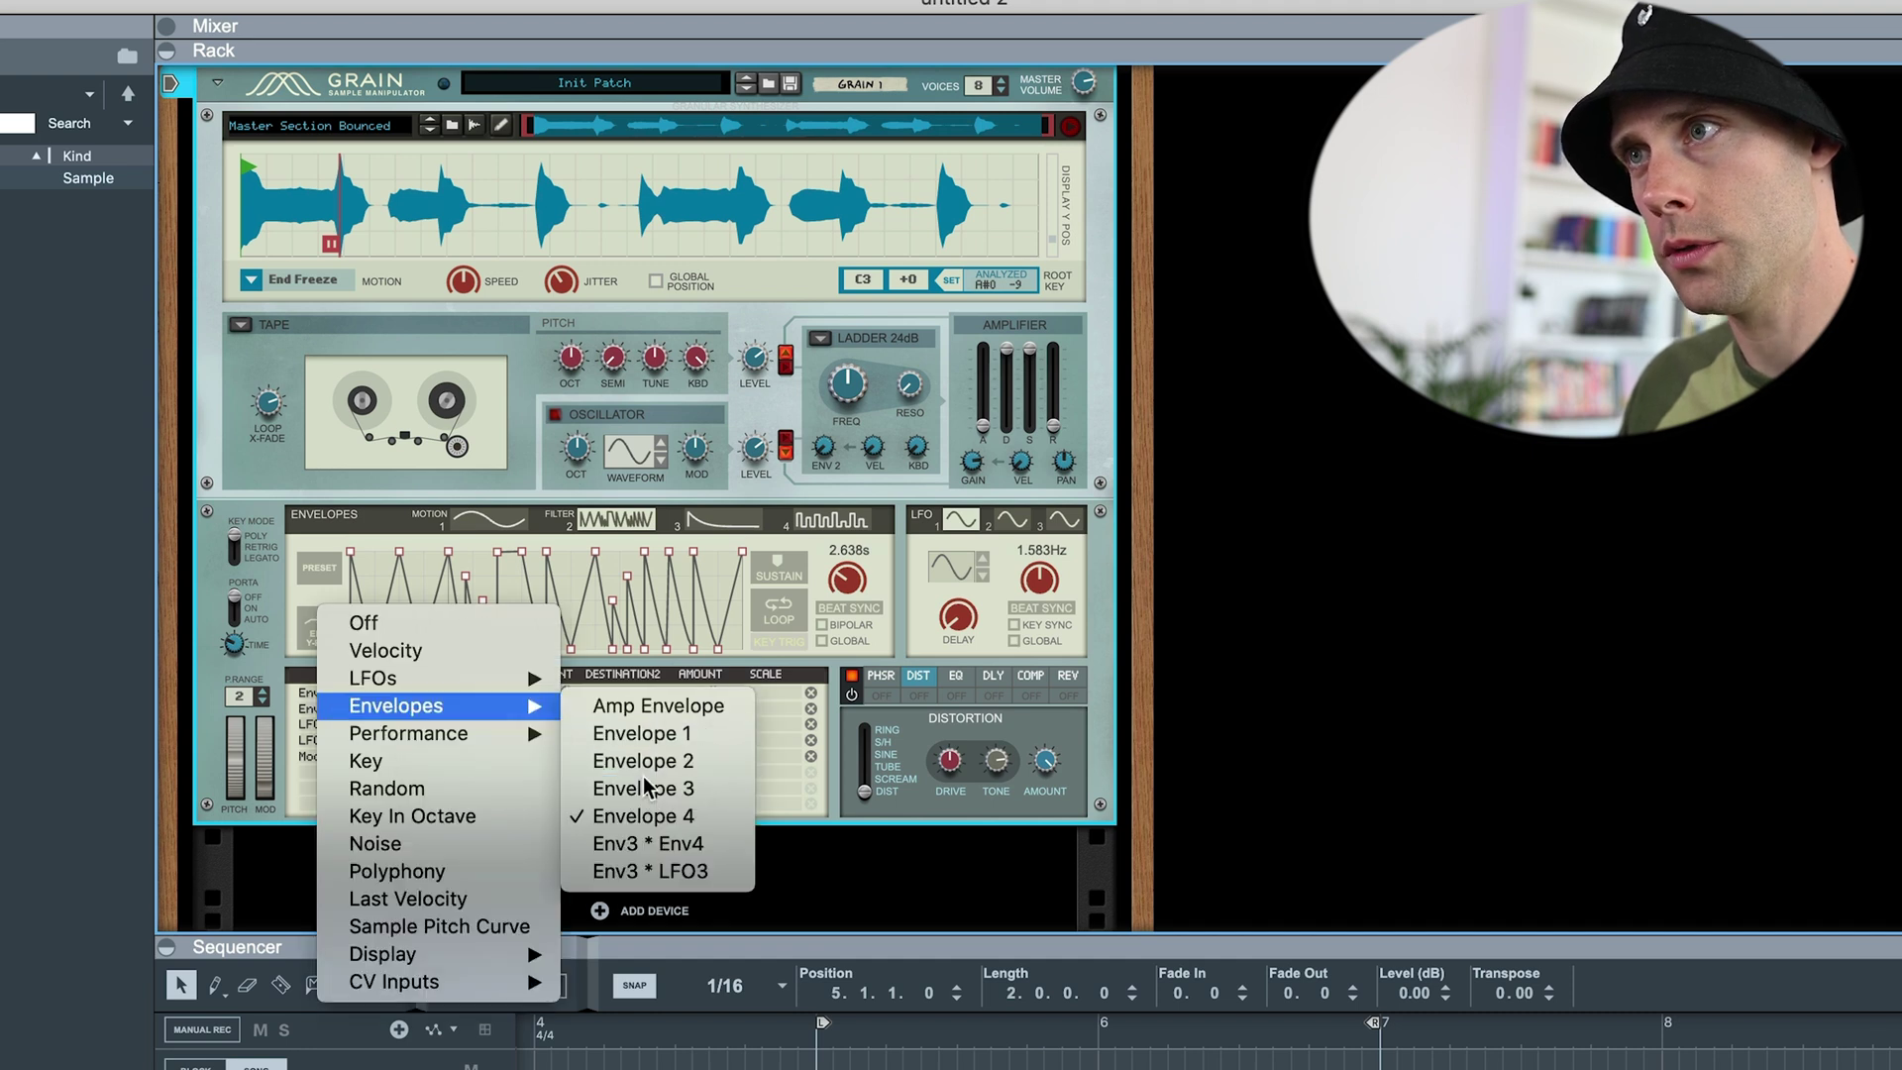
left_click(684, 760)
left_click(448, 705)
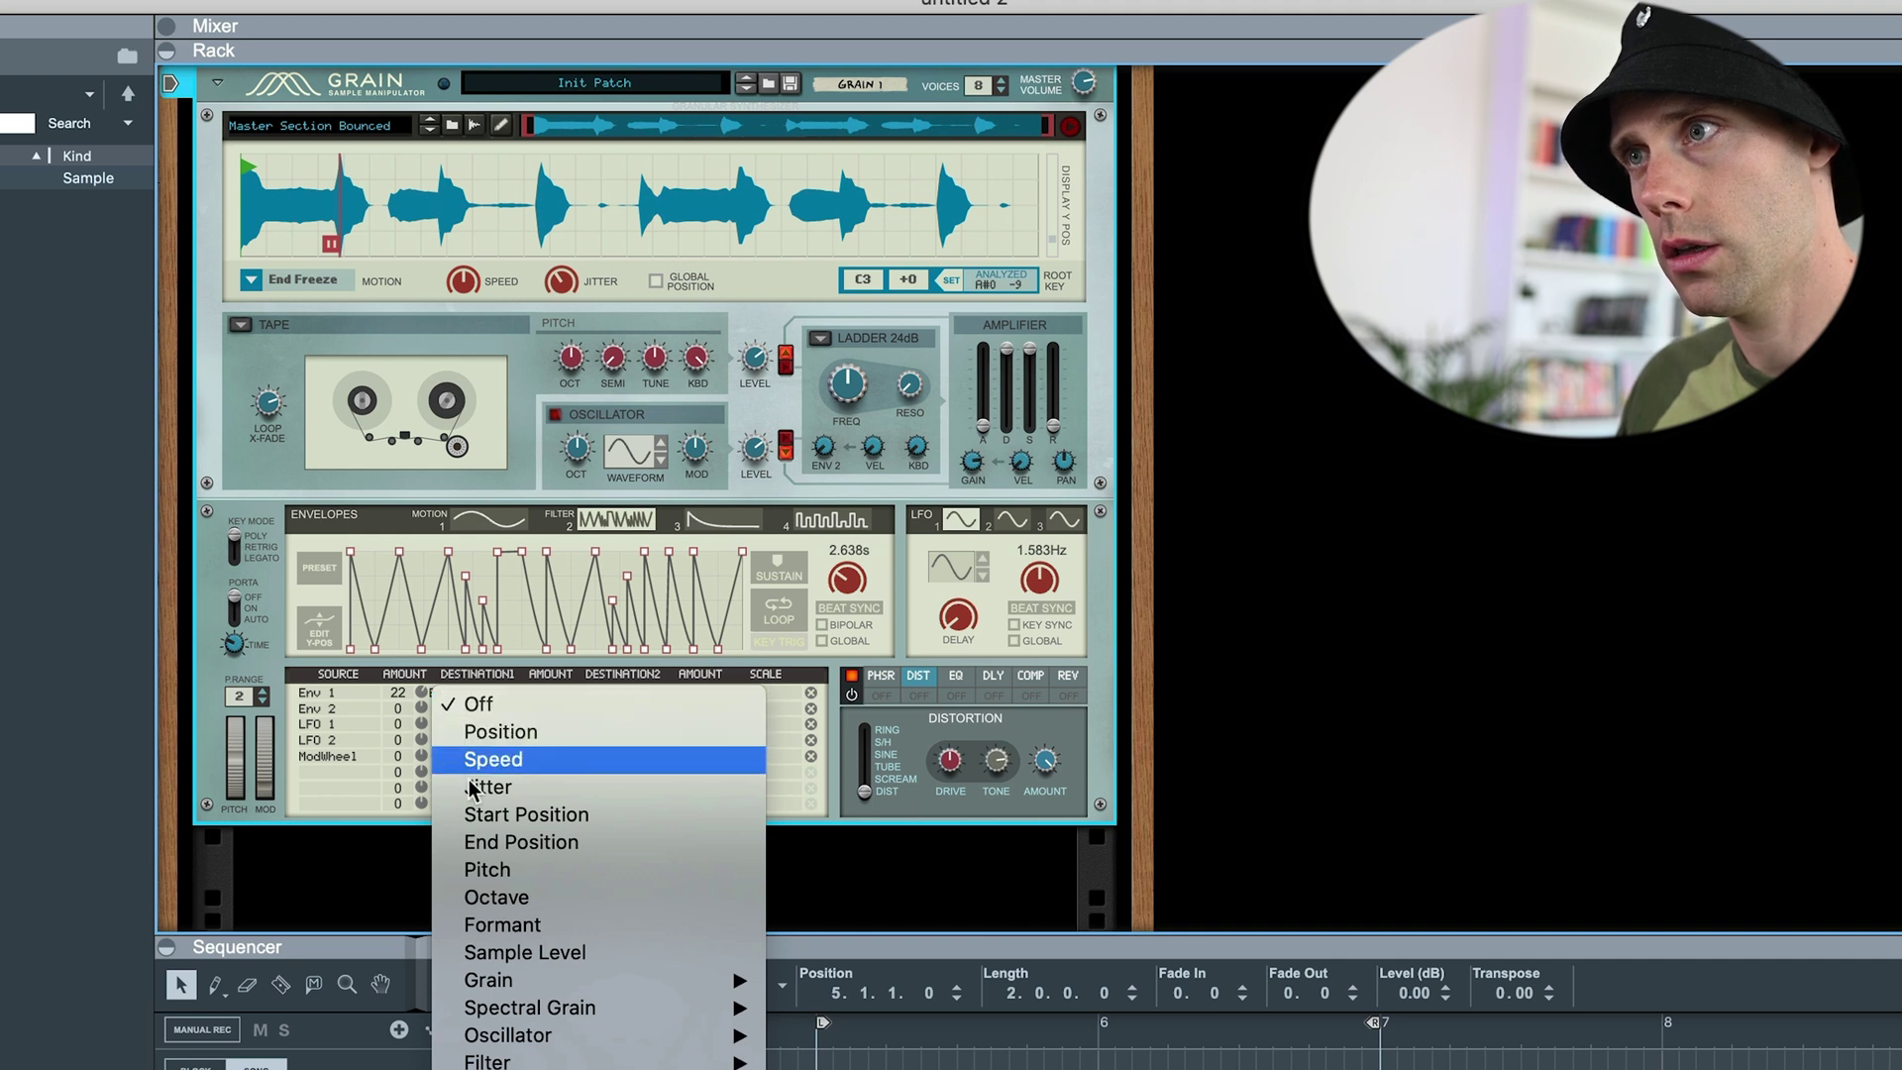
left_click(497, 842)
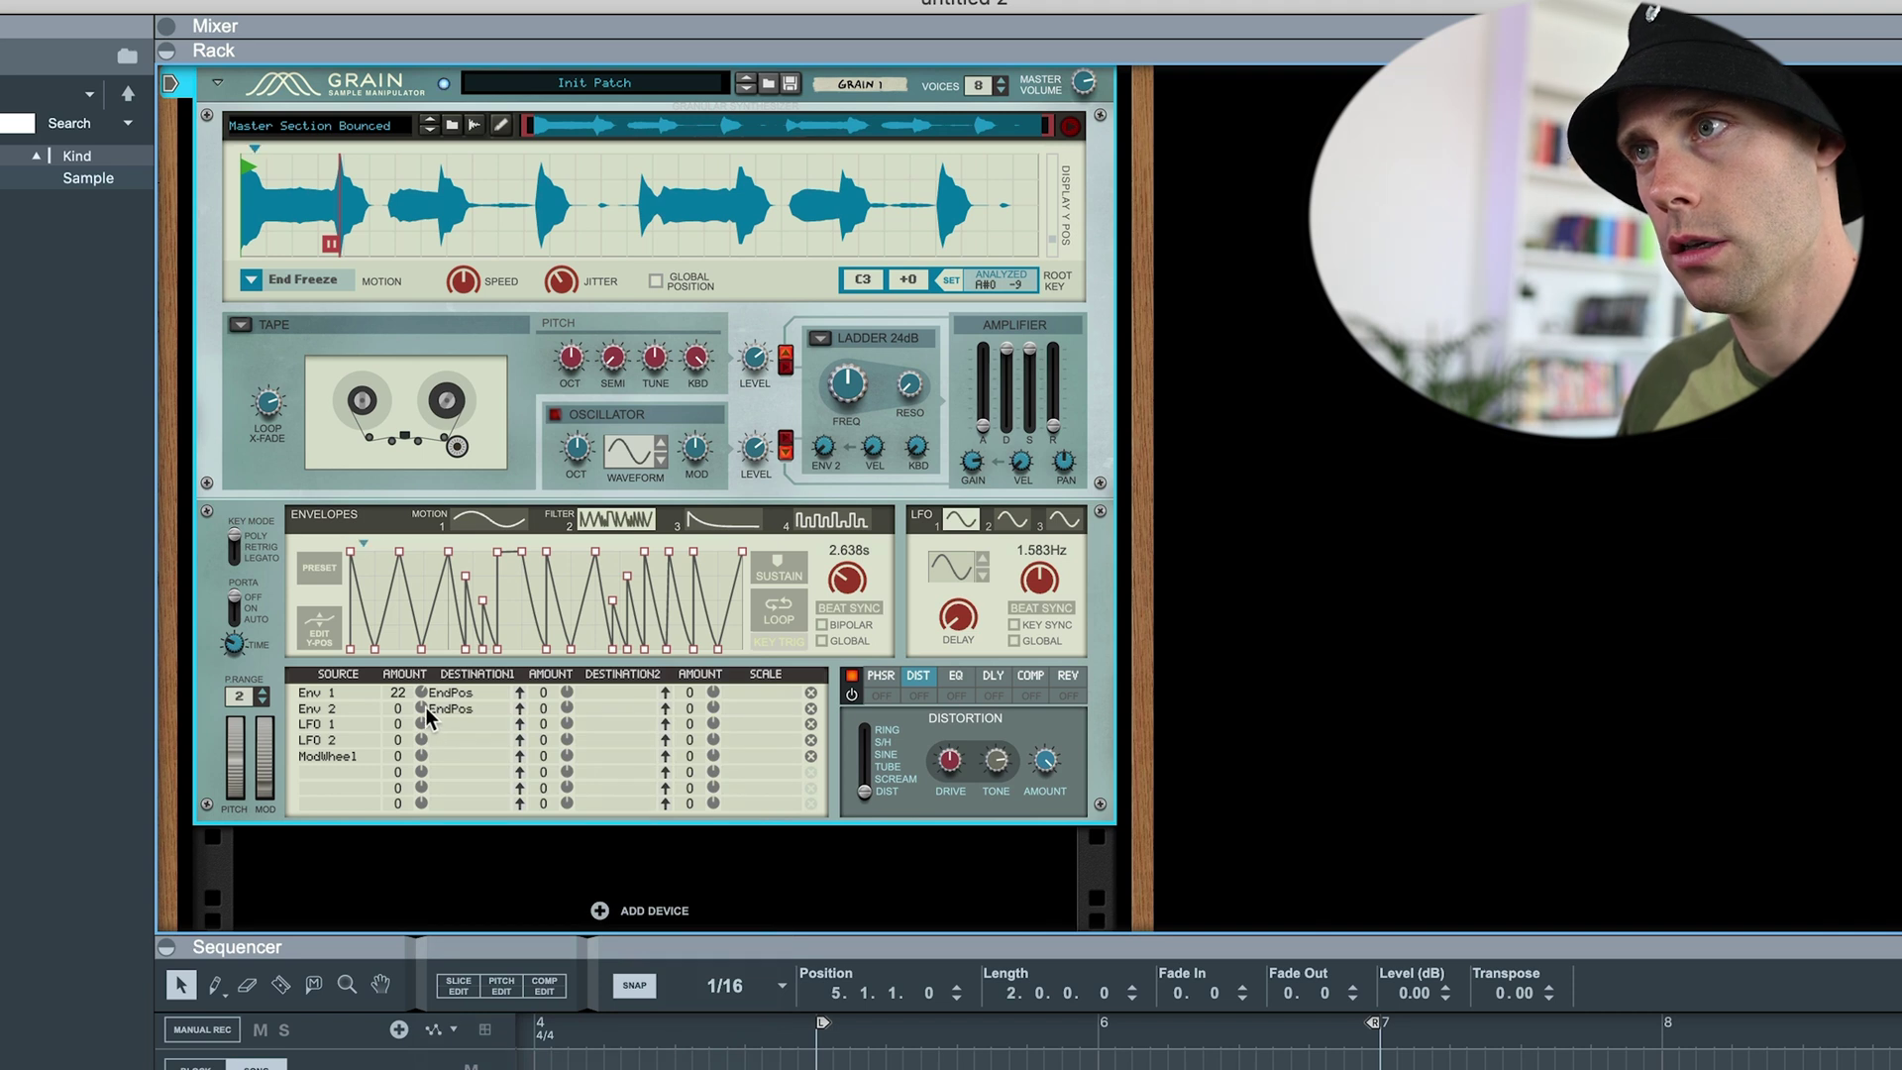
- Set Envelope 2's time to 4.174 s and its End Position amount to 34, and lower Envelope 1's amount to 9
mouse_move(426, 707)
left_mouse_down()
mouse_move(435, 666)
mouse_move(424, 743)
left_mouse_up()
left_click_drag(840, 584, 833, 614)
left_click_drag(413, 704, 423, 706)
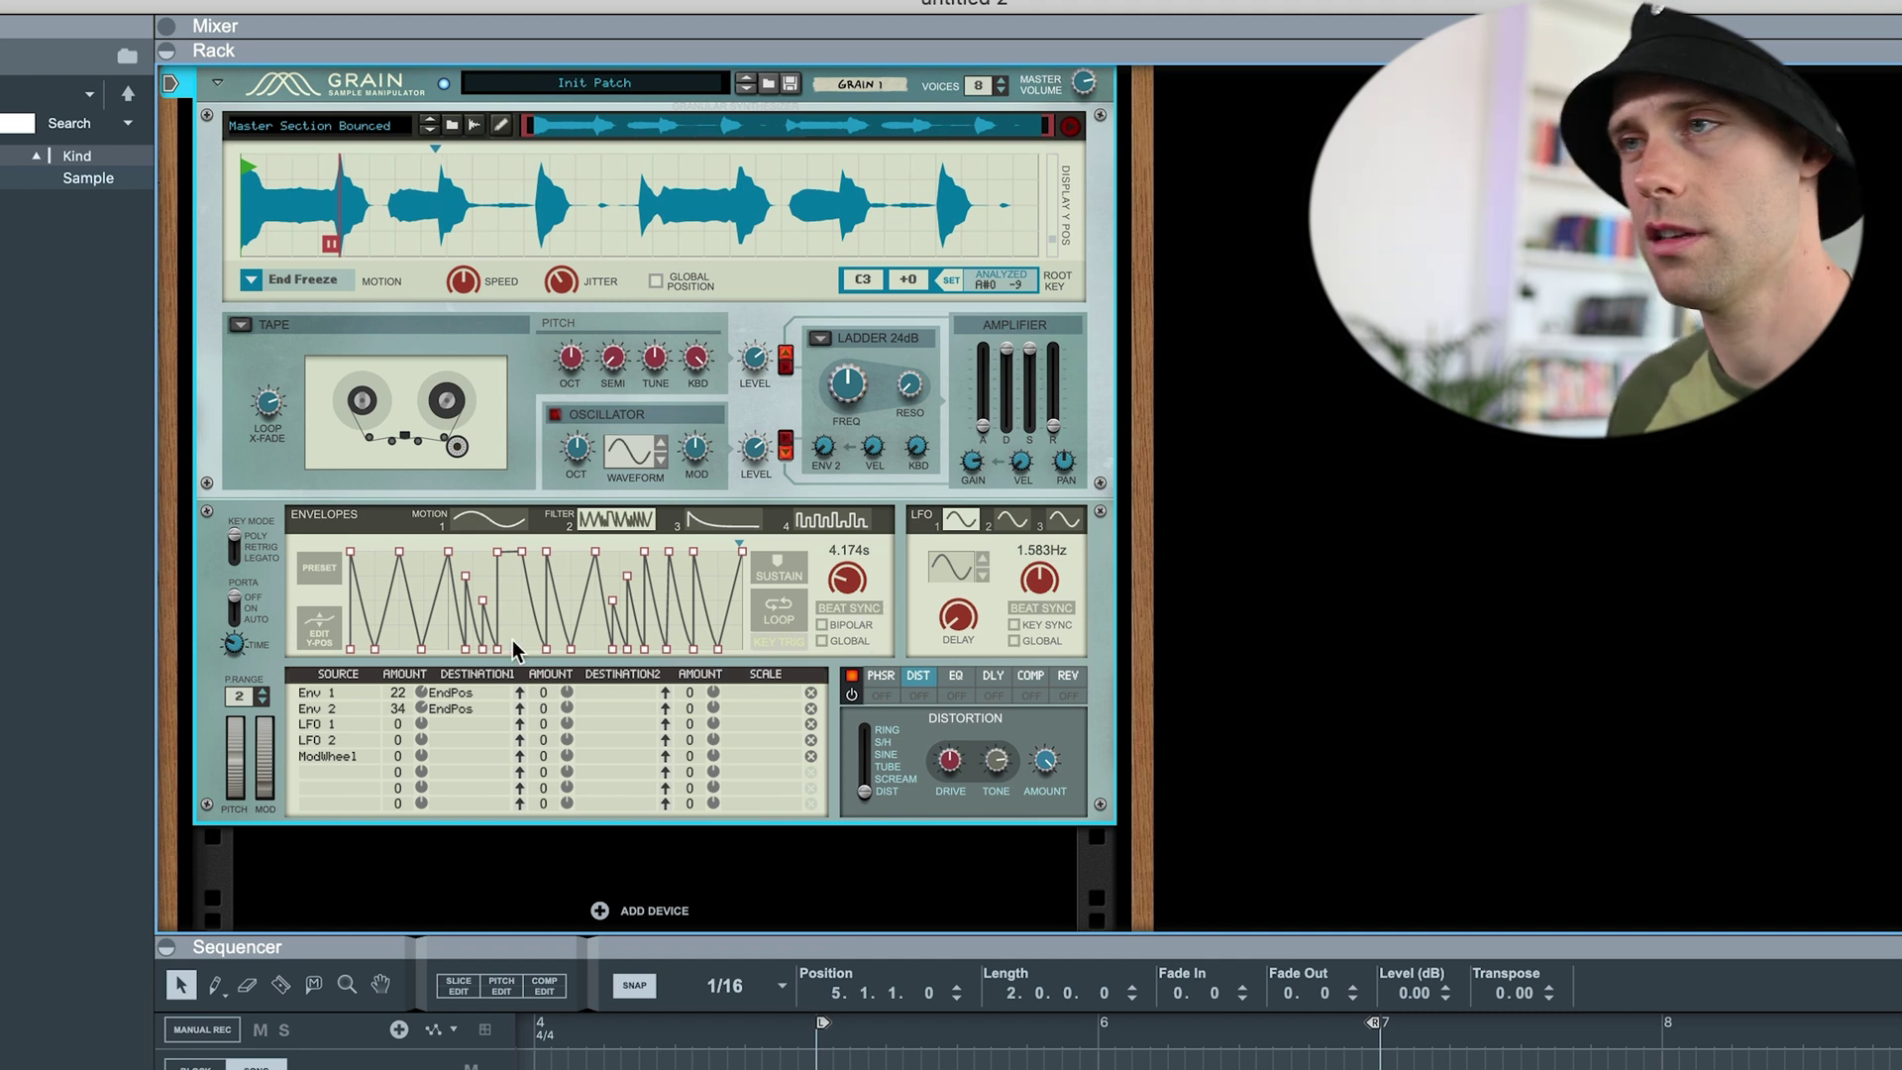
left_click_drag(421, 699, 428, 723)
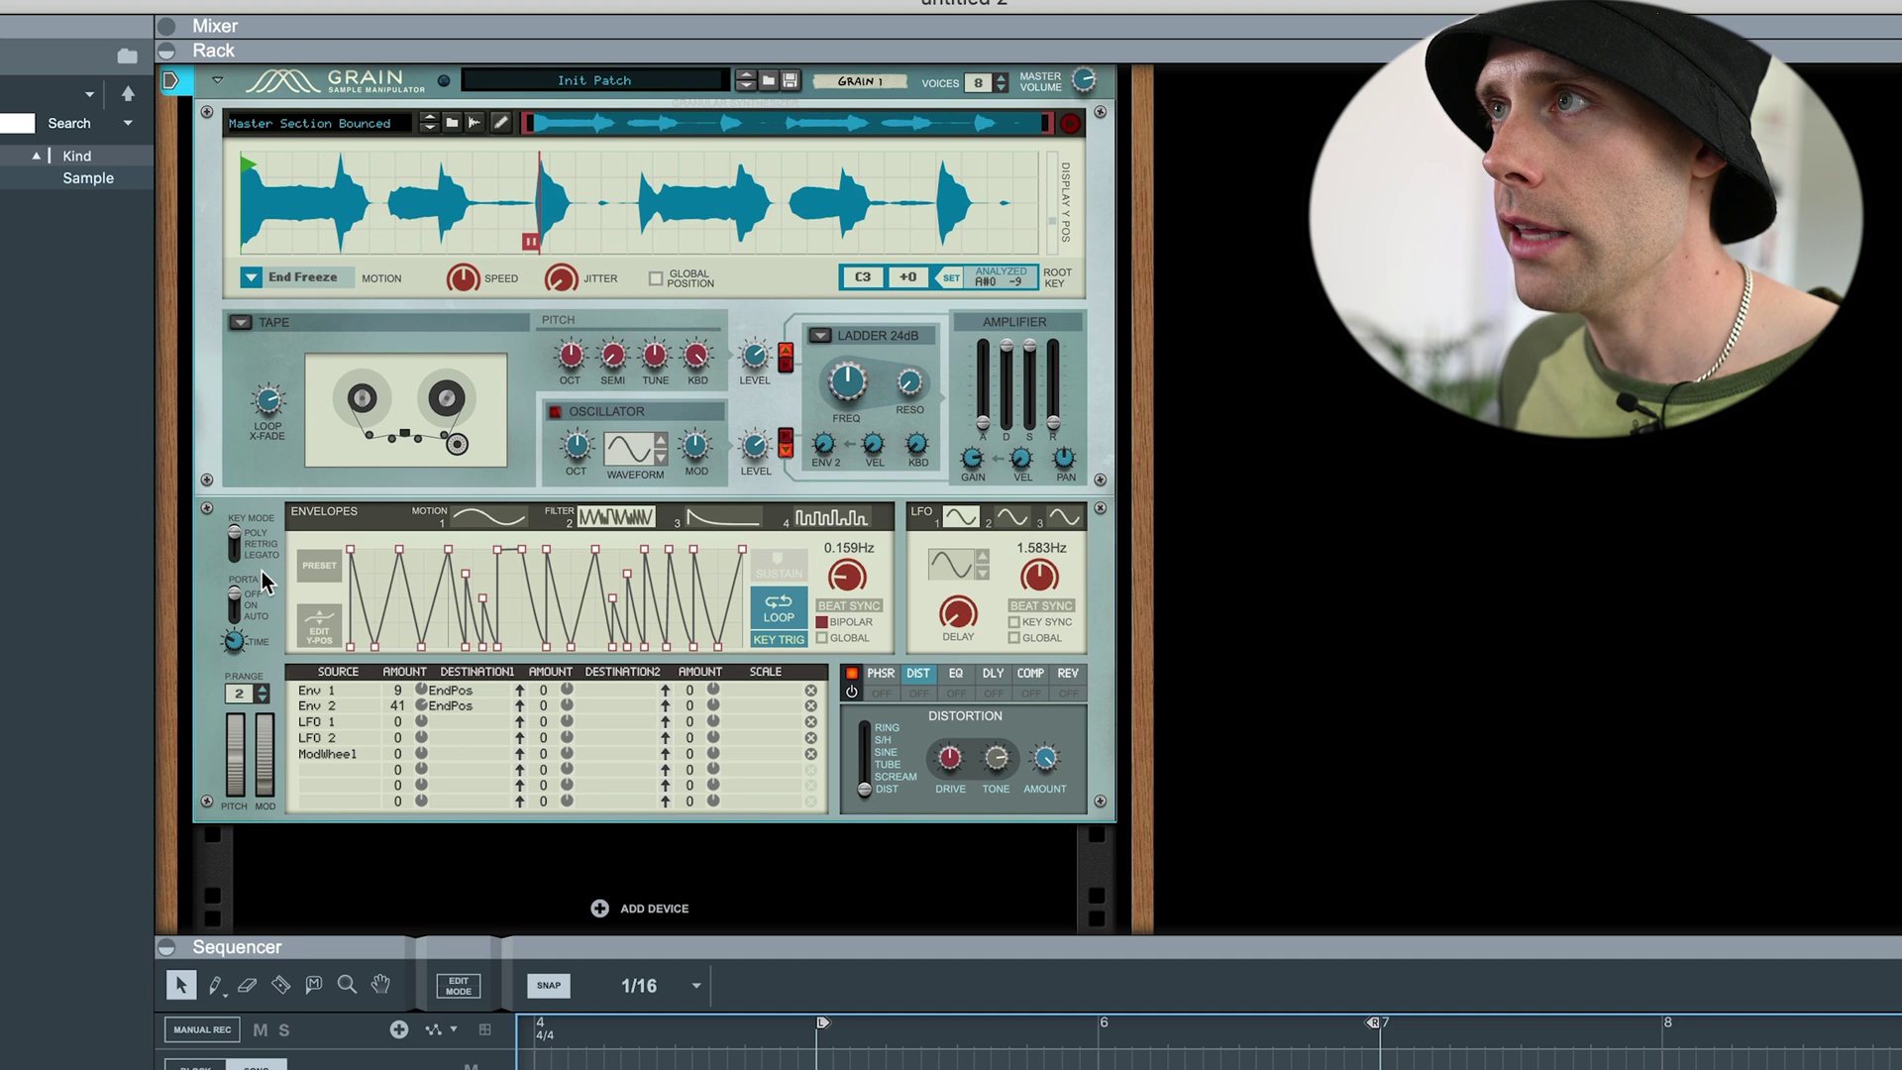
- Enable Grain 1's mix channel as a recording source and place the playhead just before bar 8
scroll(297, 594, "up", 3)
right_click(863, 150)
left_click(217, 124)
left_click(217, 116)
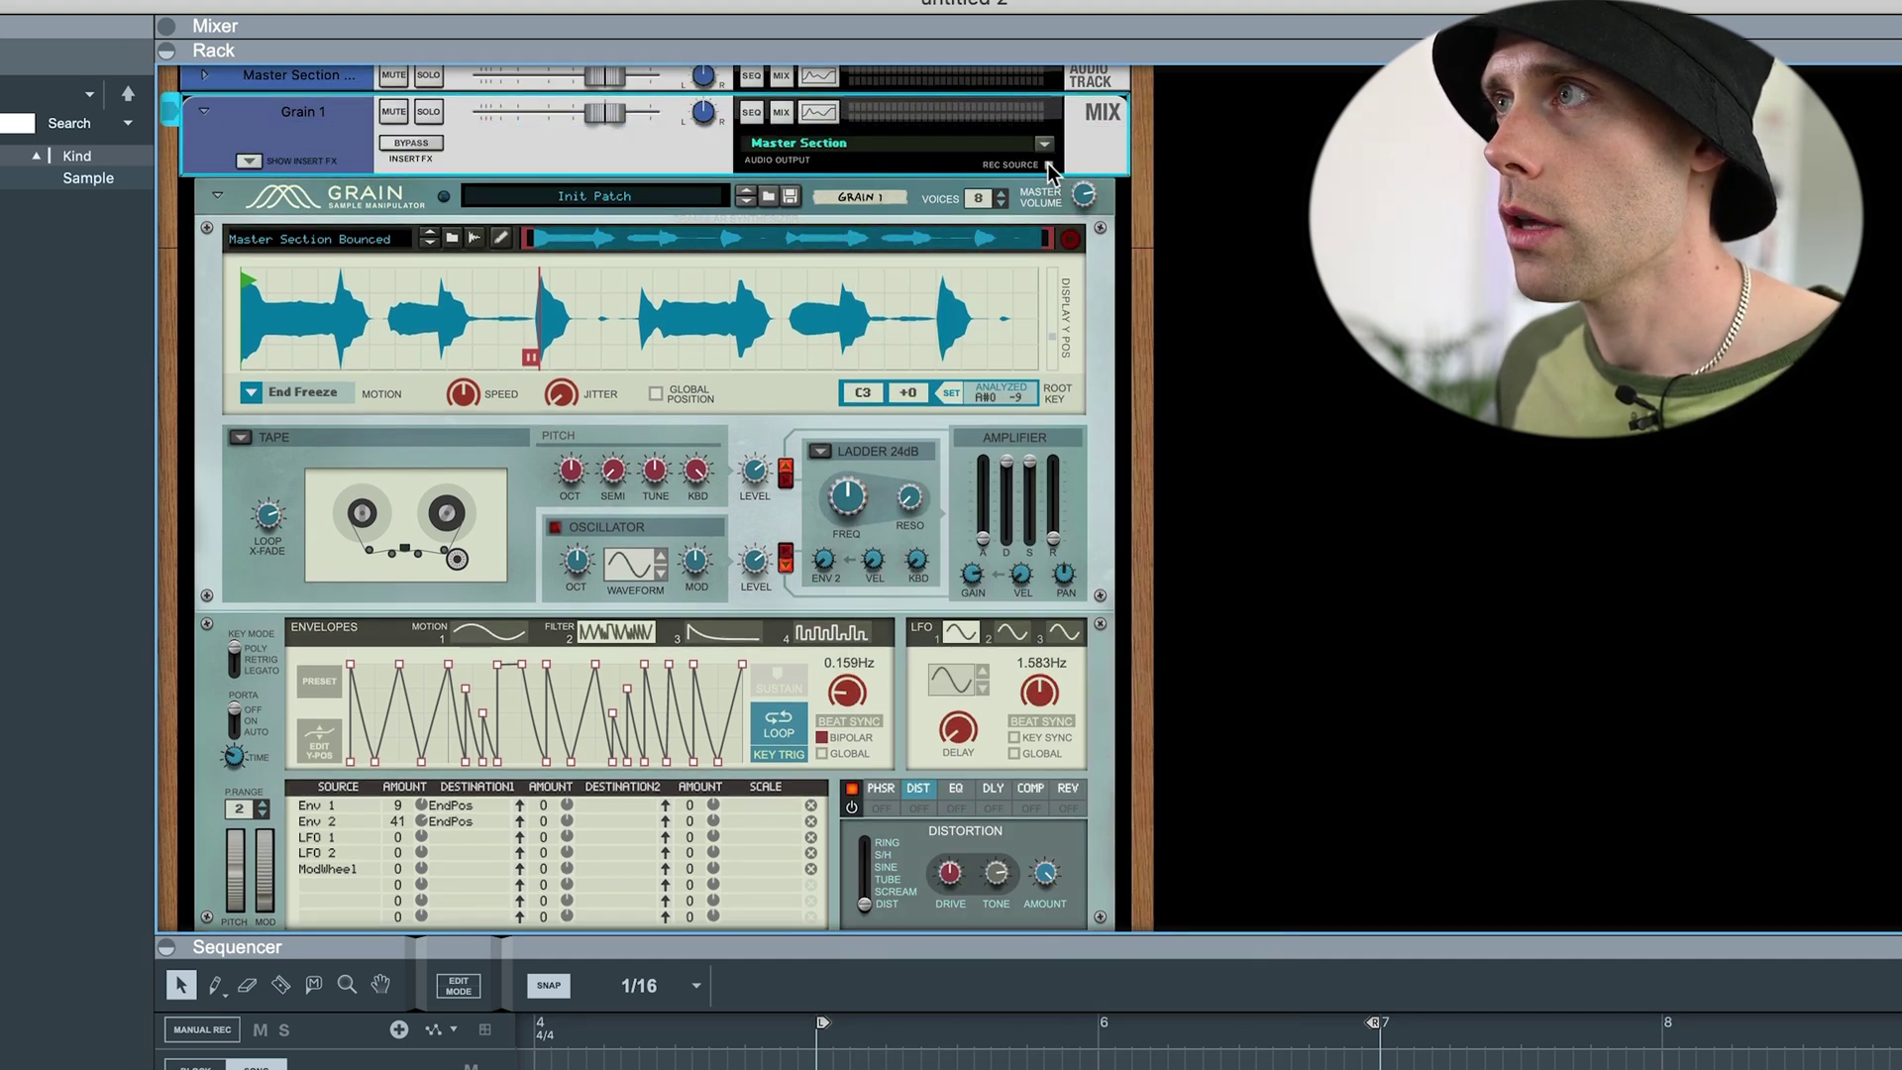
left_click(1641, 1030)
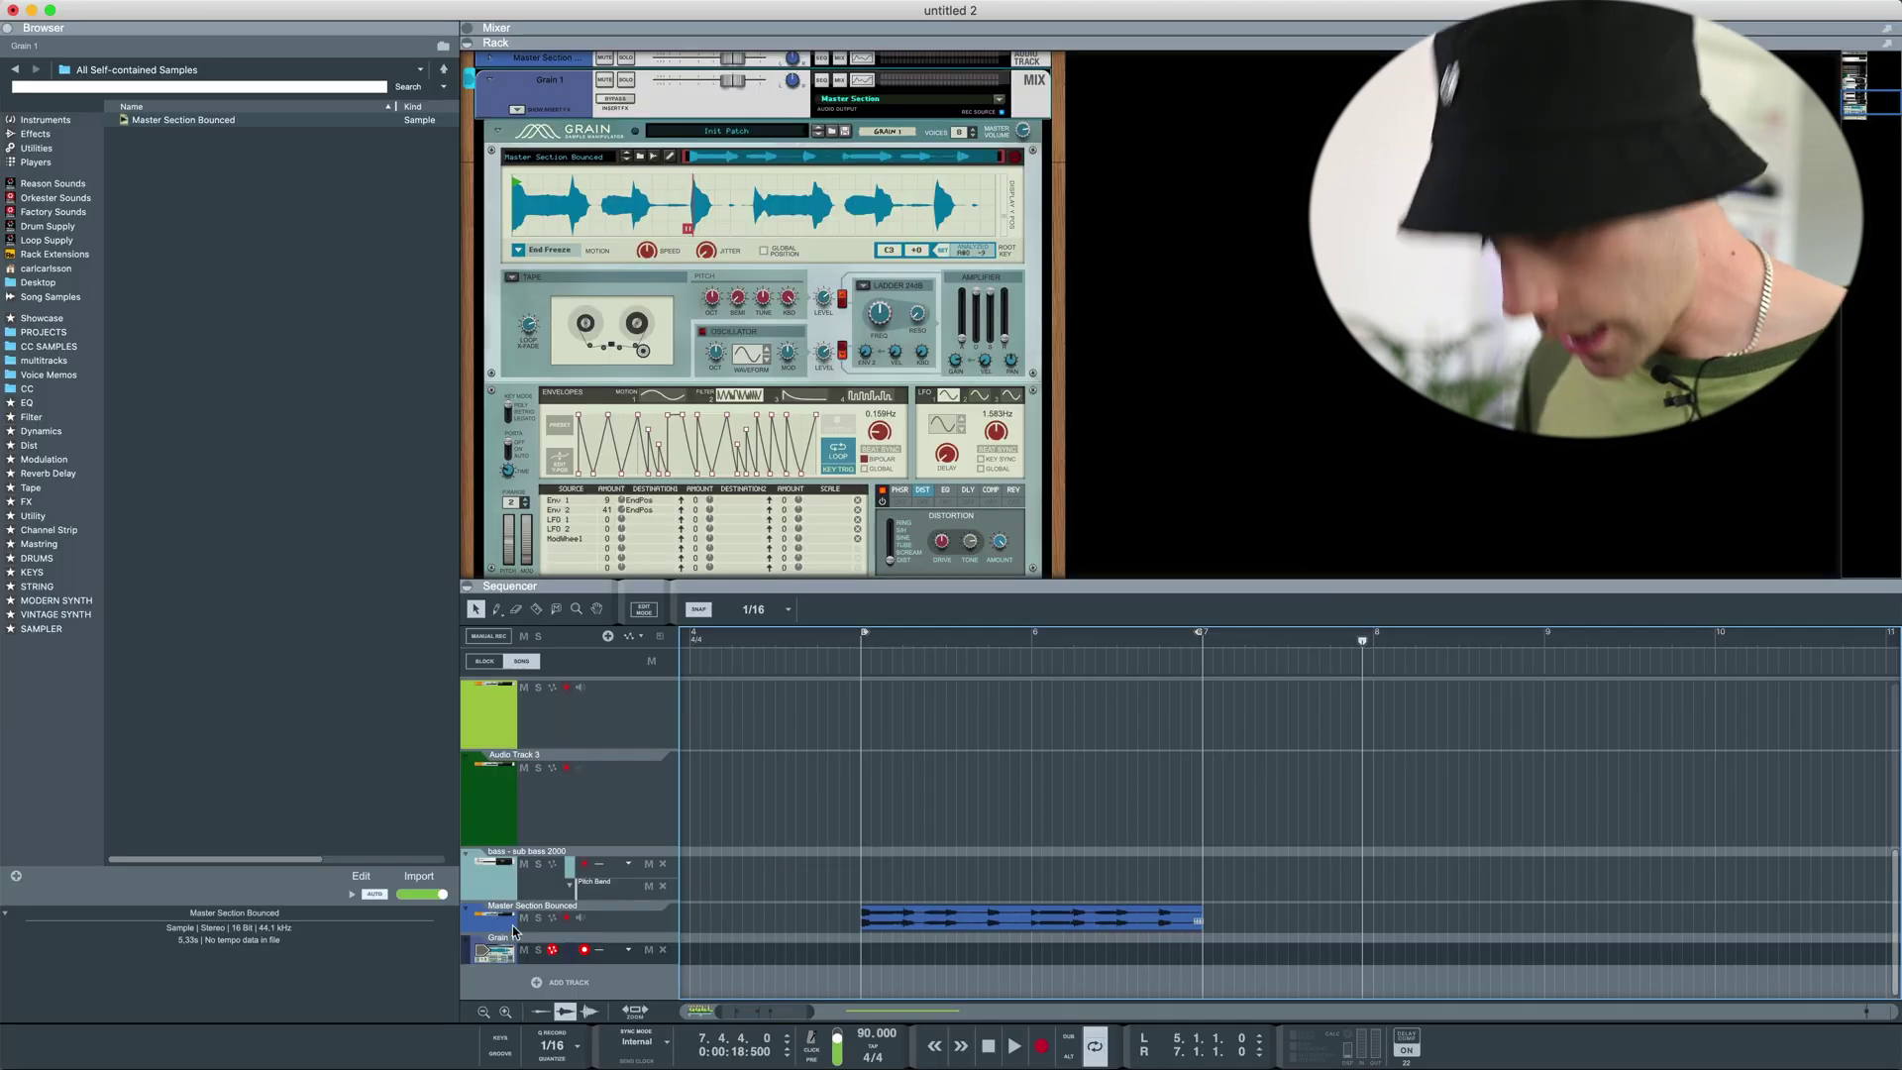
- Add an audio track with a stereo input and choose Grain 1 as its recording input
left_click(555, 982)
left_click(501, 988)
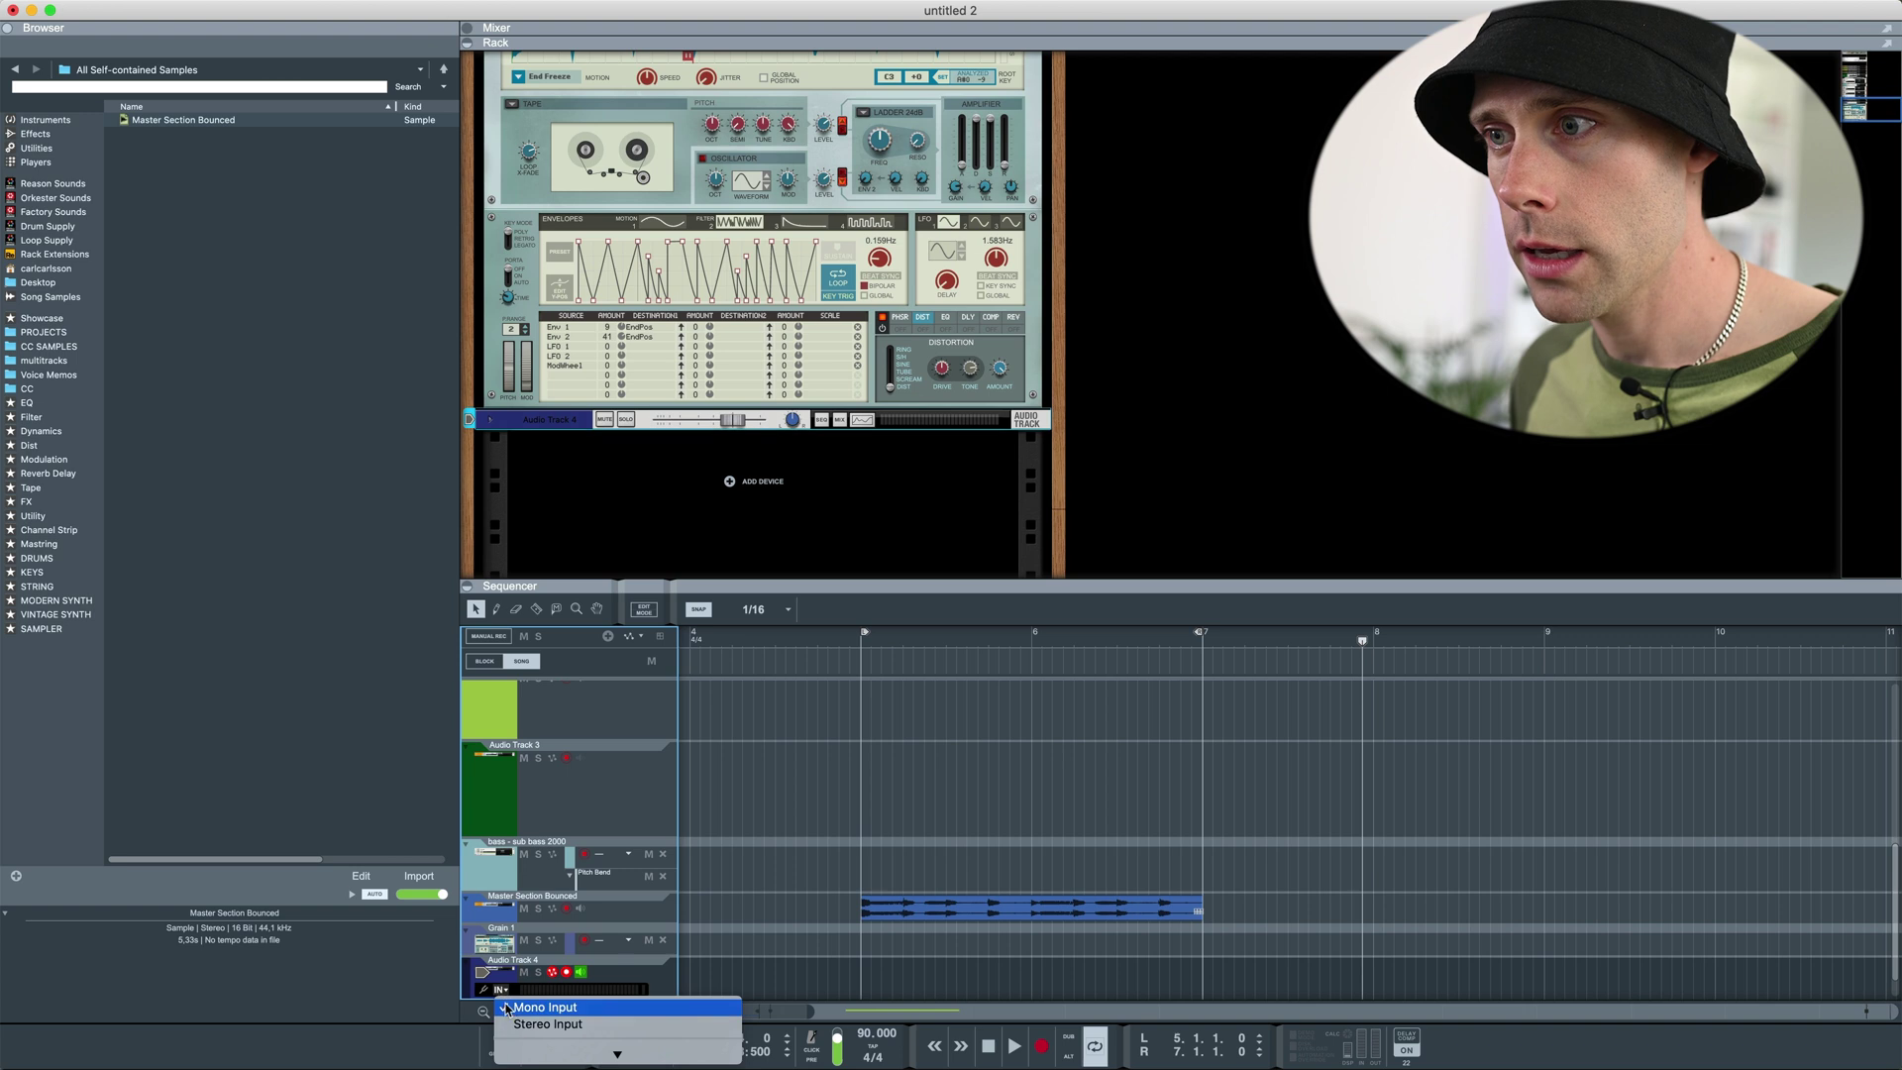
left_click(548, 1025)
left_click(500, 954)
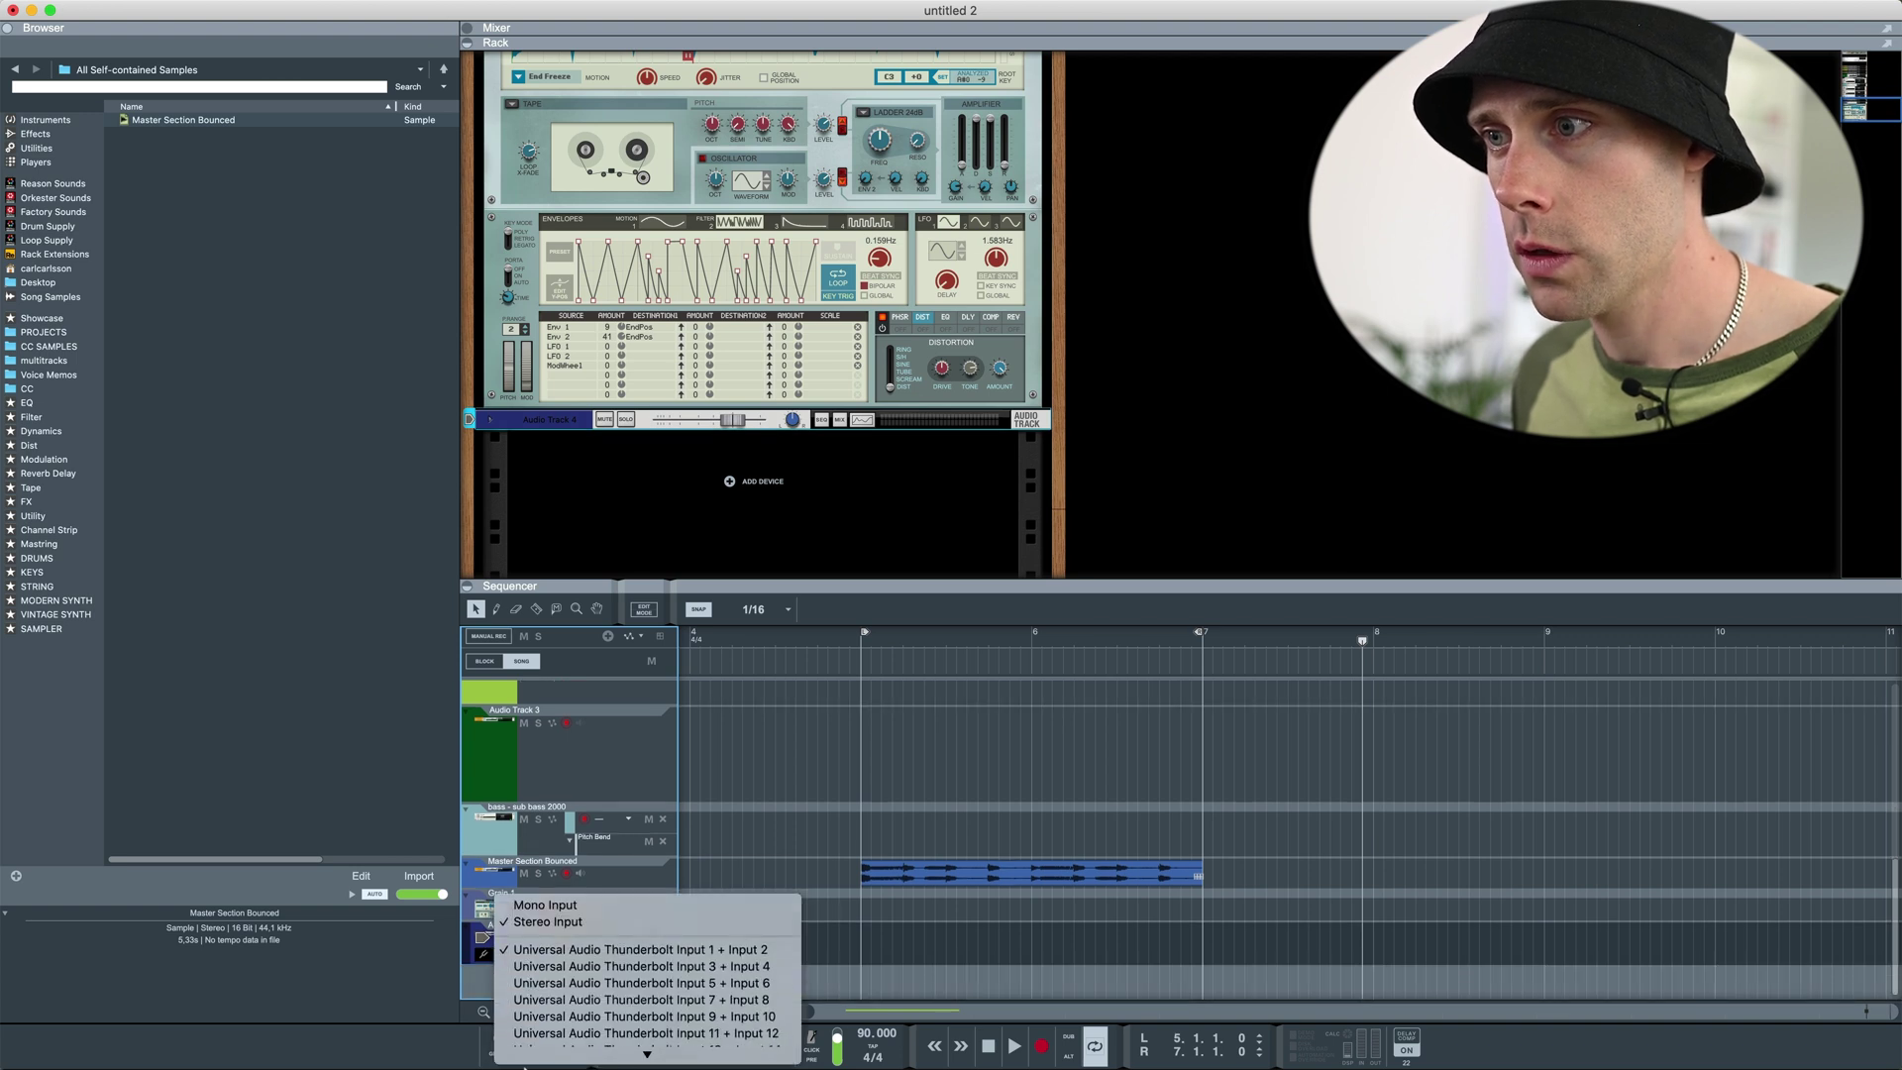
mouse_move(525, 1060)
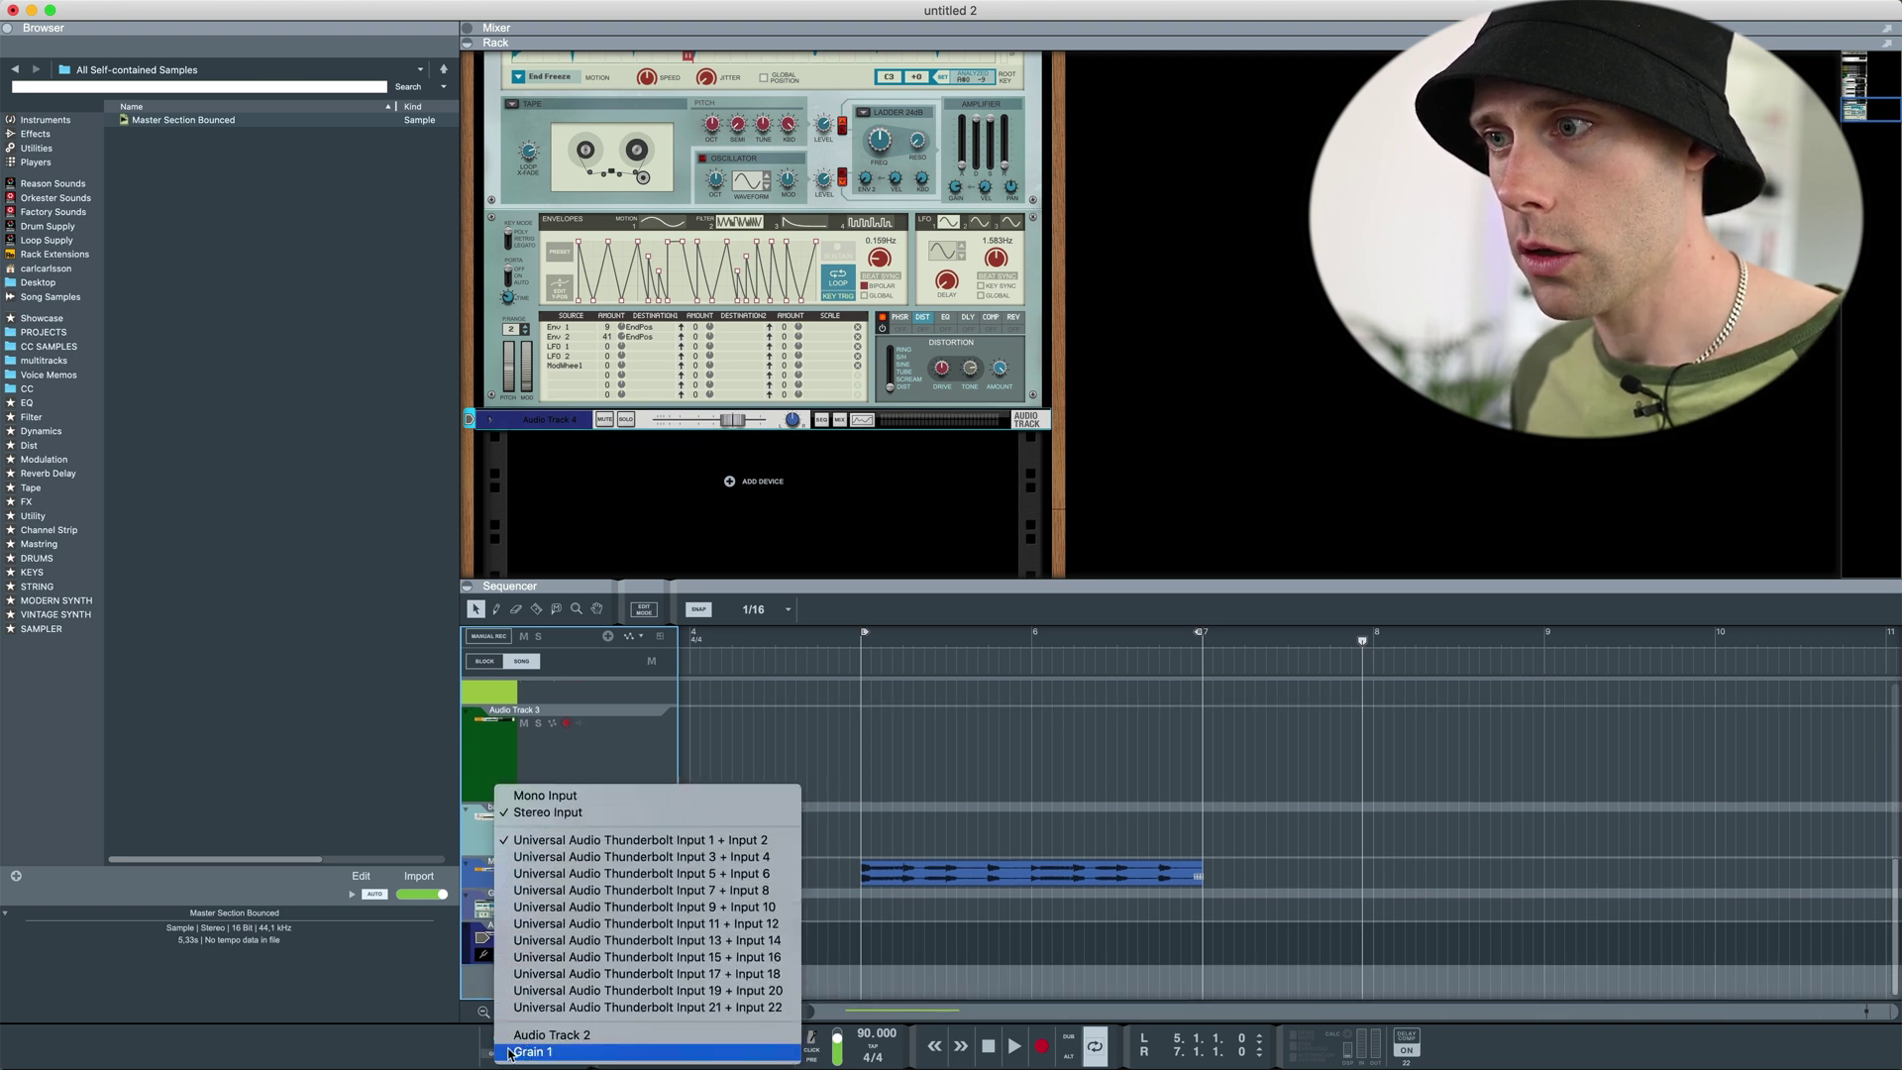
left_click(509, 1054)
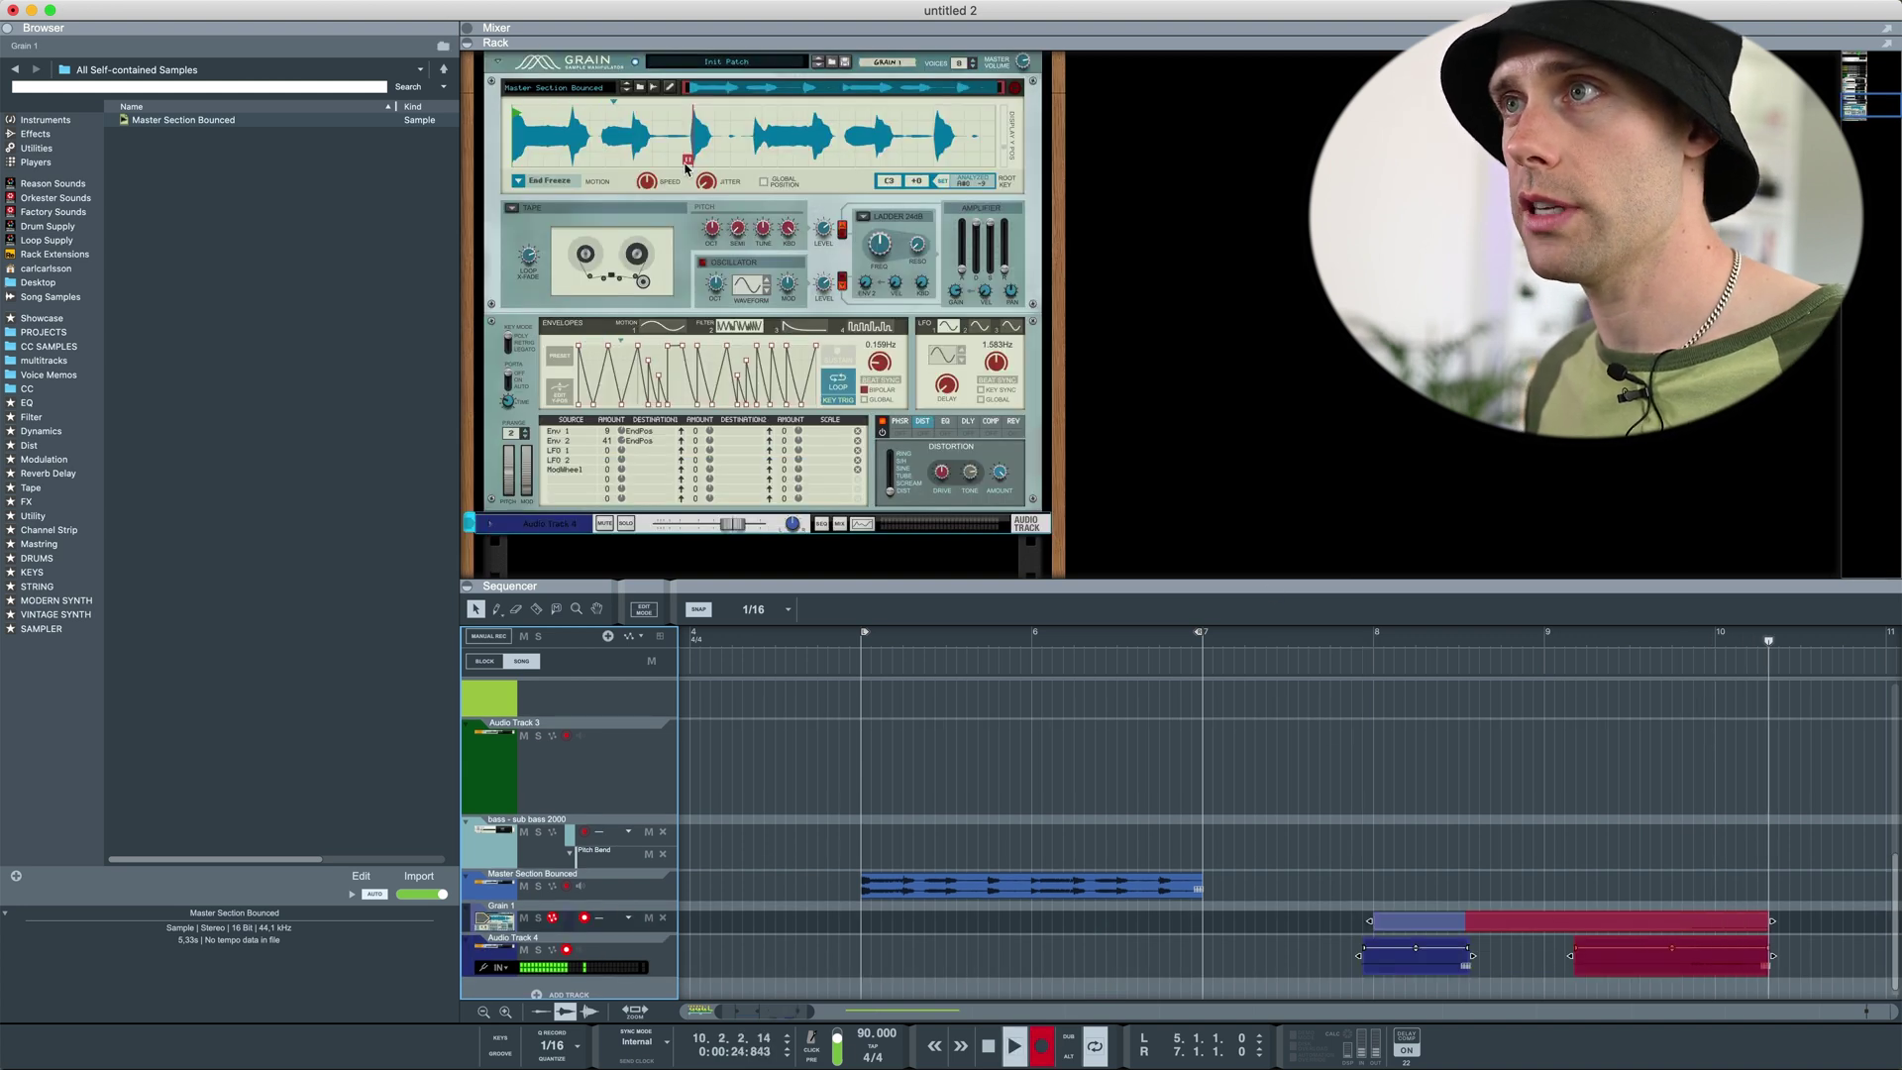
- Move Grain's end marker from the third to the fourth waveform burst while recording its output to Audio Track 4
mouse_move(686, 168)
left_mouse_down()
mouse_move(740, 170)
mouse_move(625, 175)
mouse_move(816, 178)
left_mouse_up()
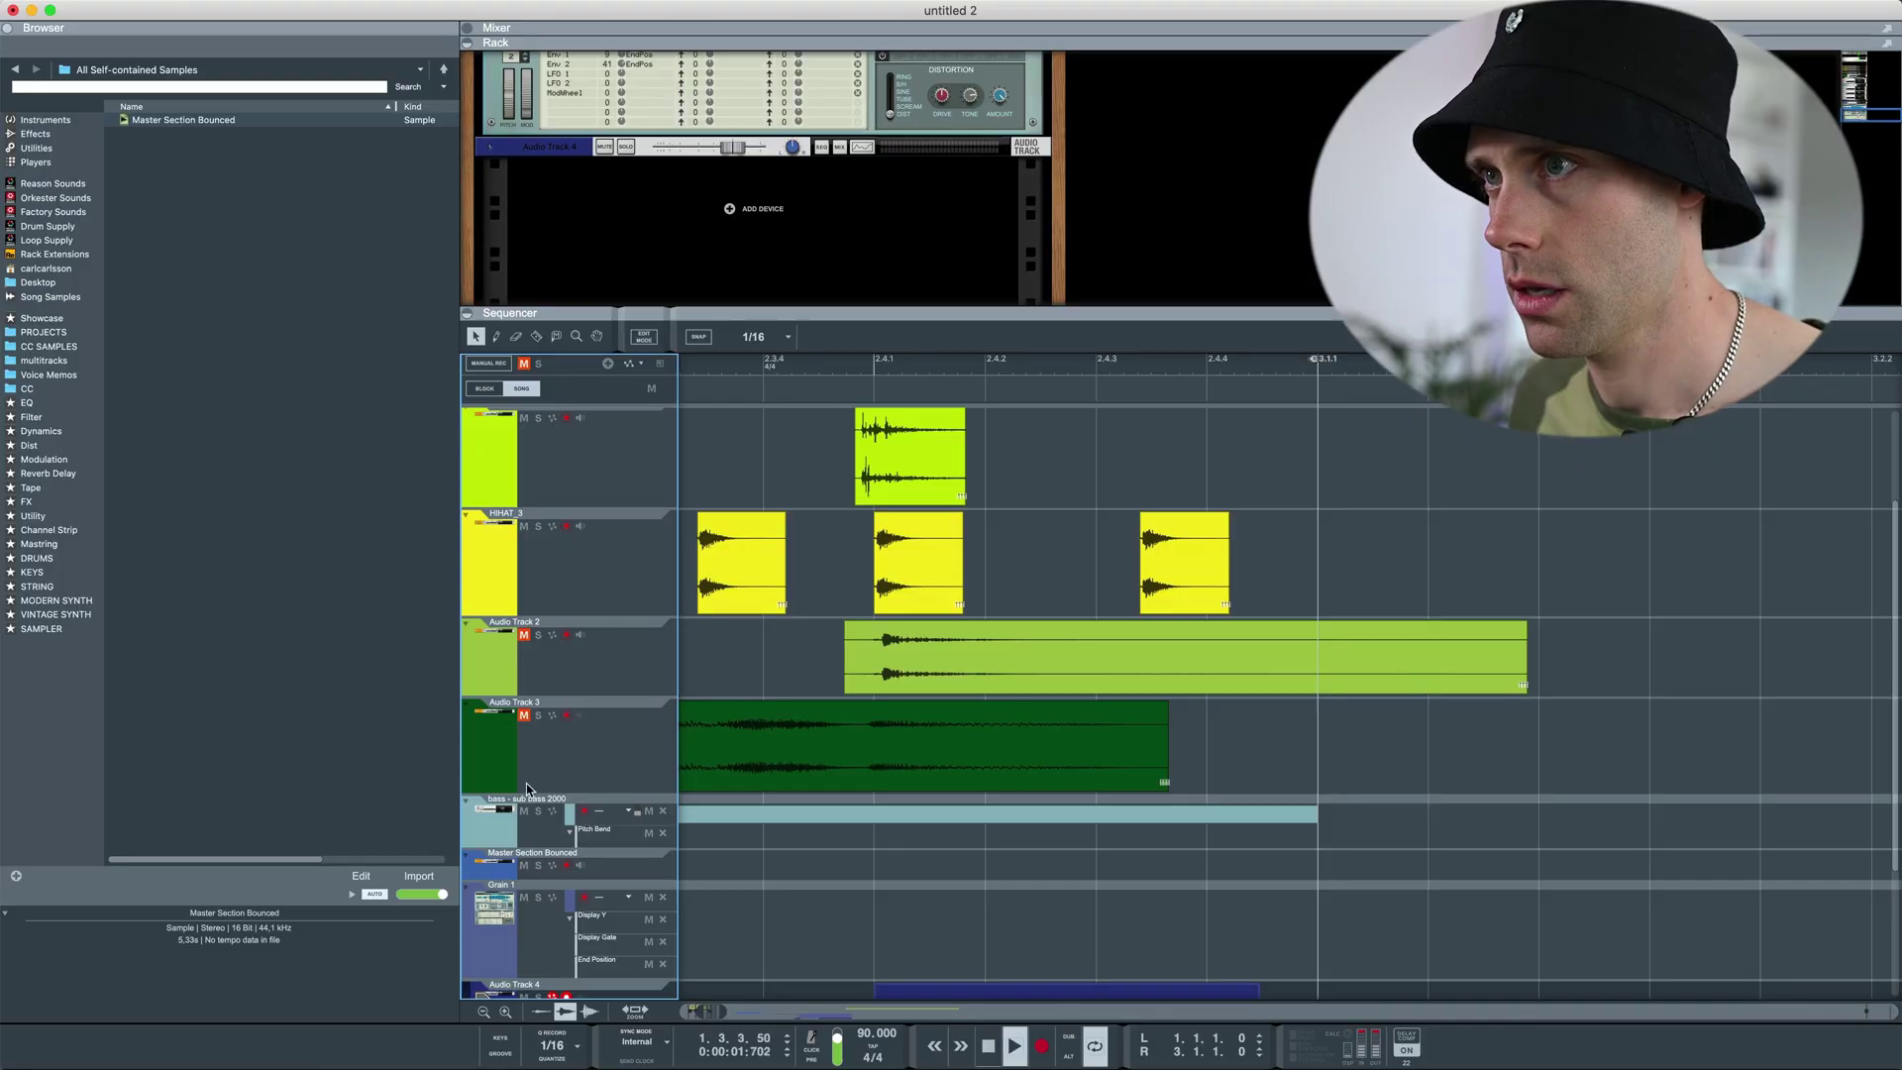
- Lengthen the recorded Grain clip at 2.4.1 on Audio Track 4 and raise that track's level slightly
scroll(524, 792, "up", 2)
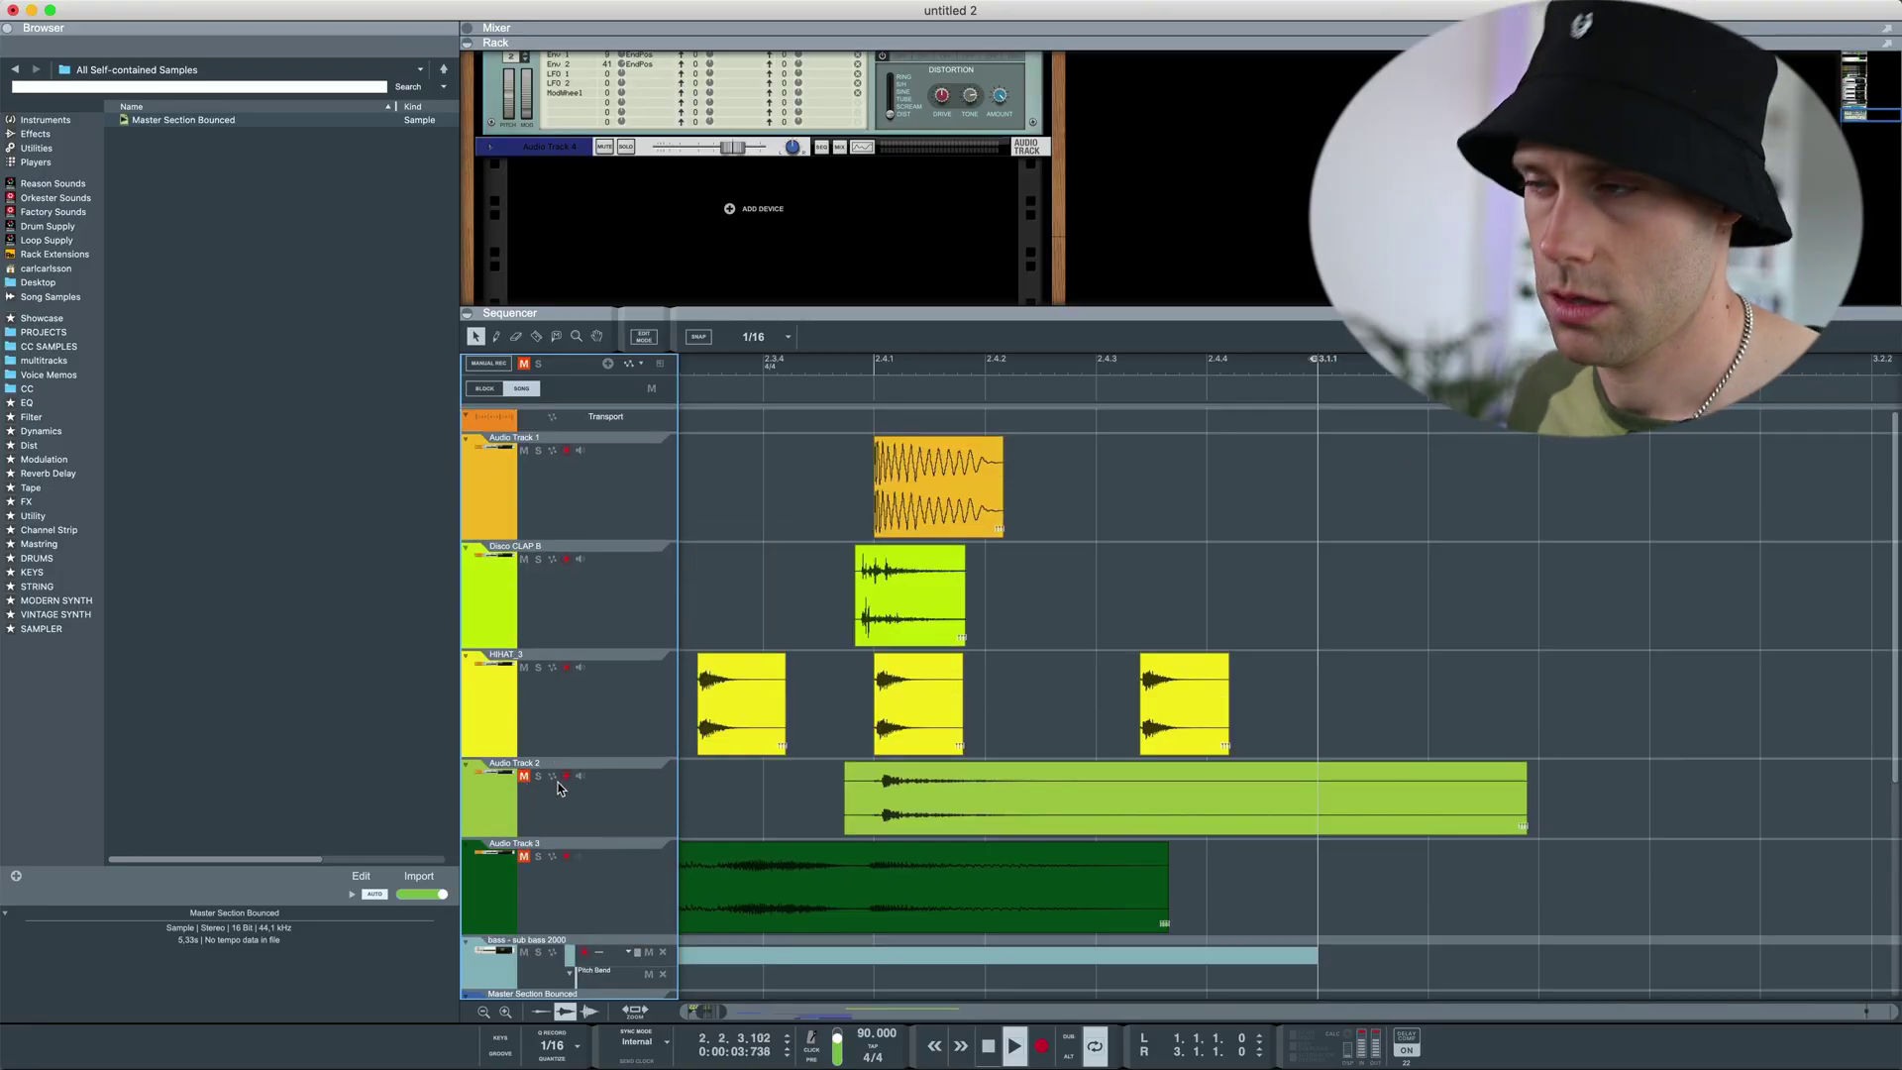
scroll(560, 787, "down", 4)
left_click(1353, 854)
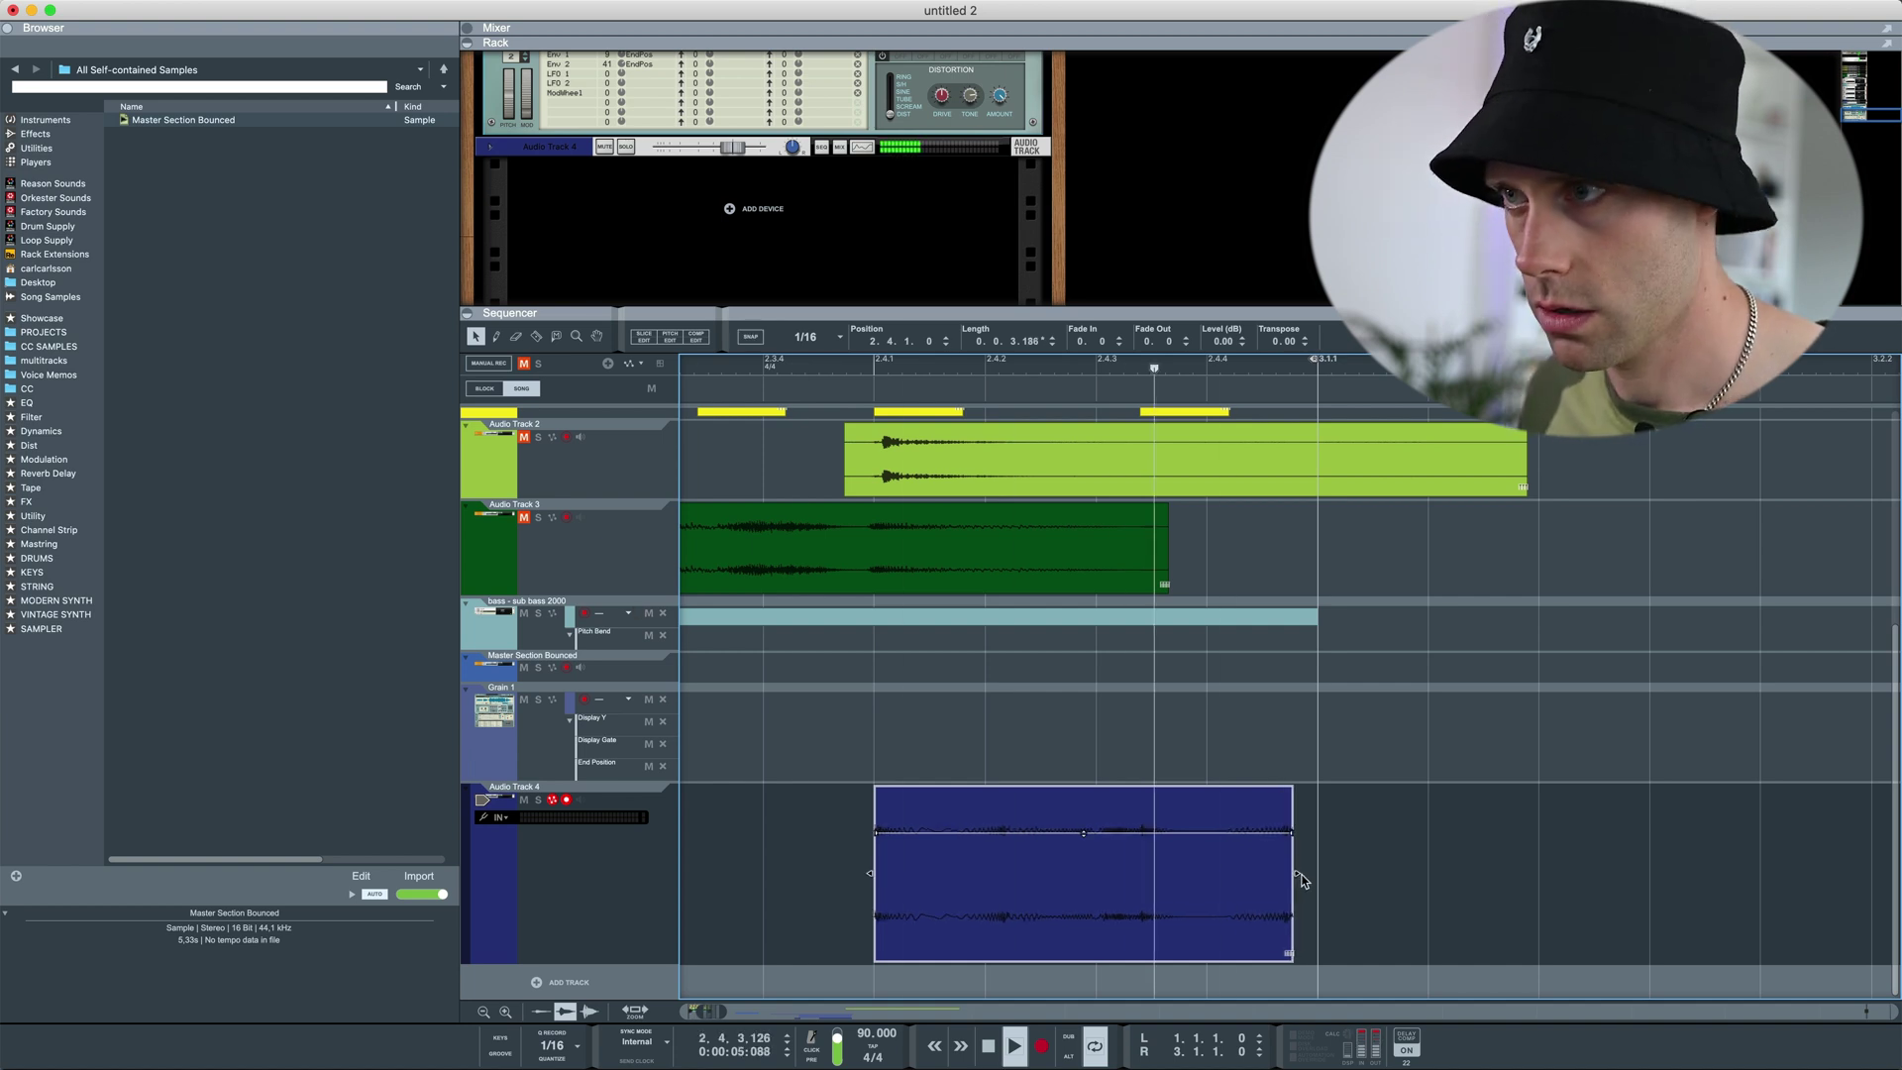
left_click(700, 179)
left_click_drag(733, 155, 745, 150)
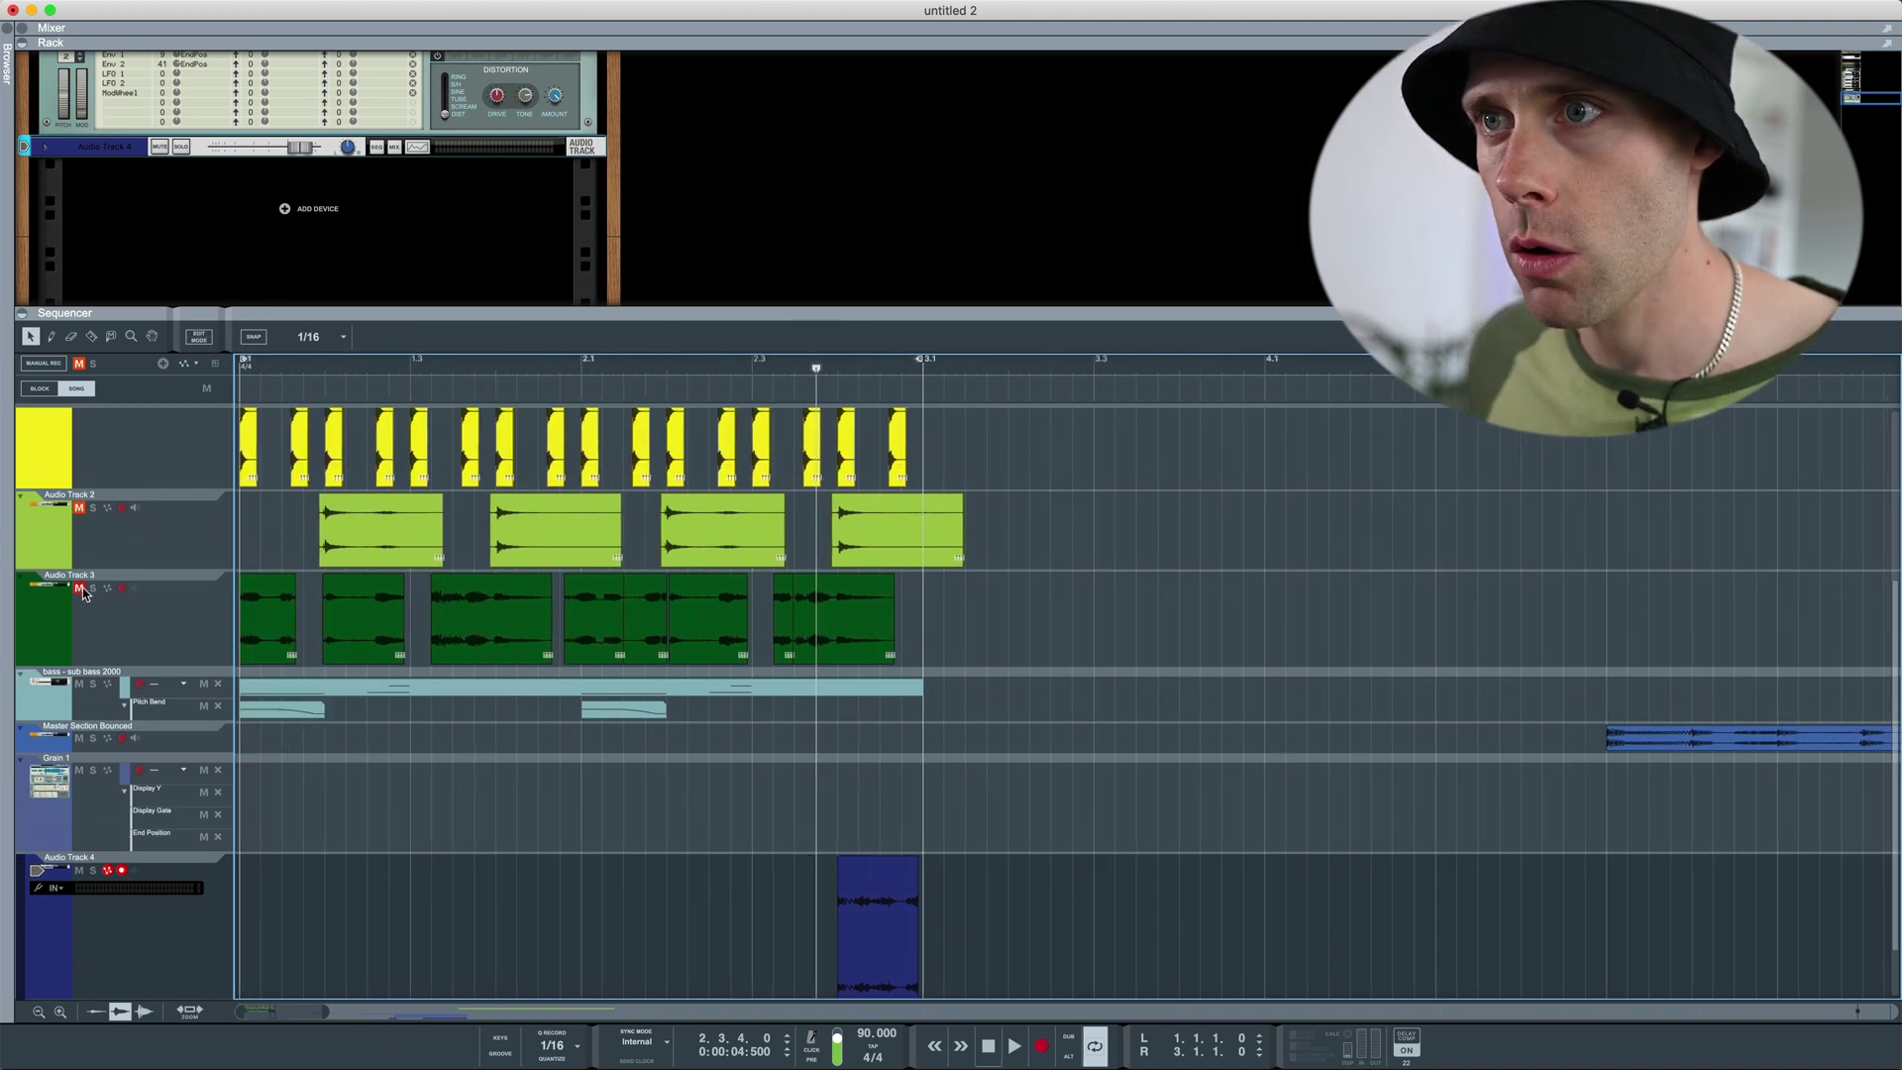
- Unmute Audio Tracks 2 and 3 and remove the end of Audio Track 3's last clip where the Grain clip starts
left_click(81, 589)
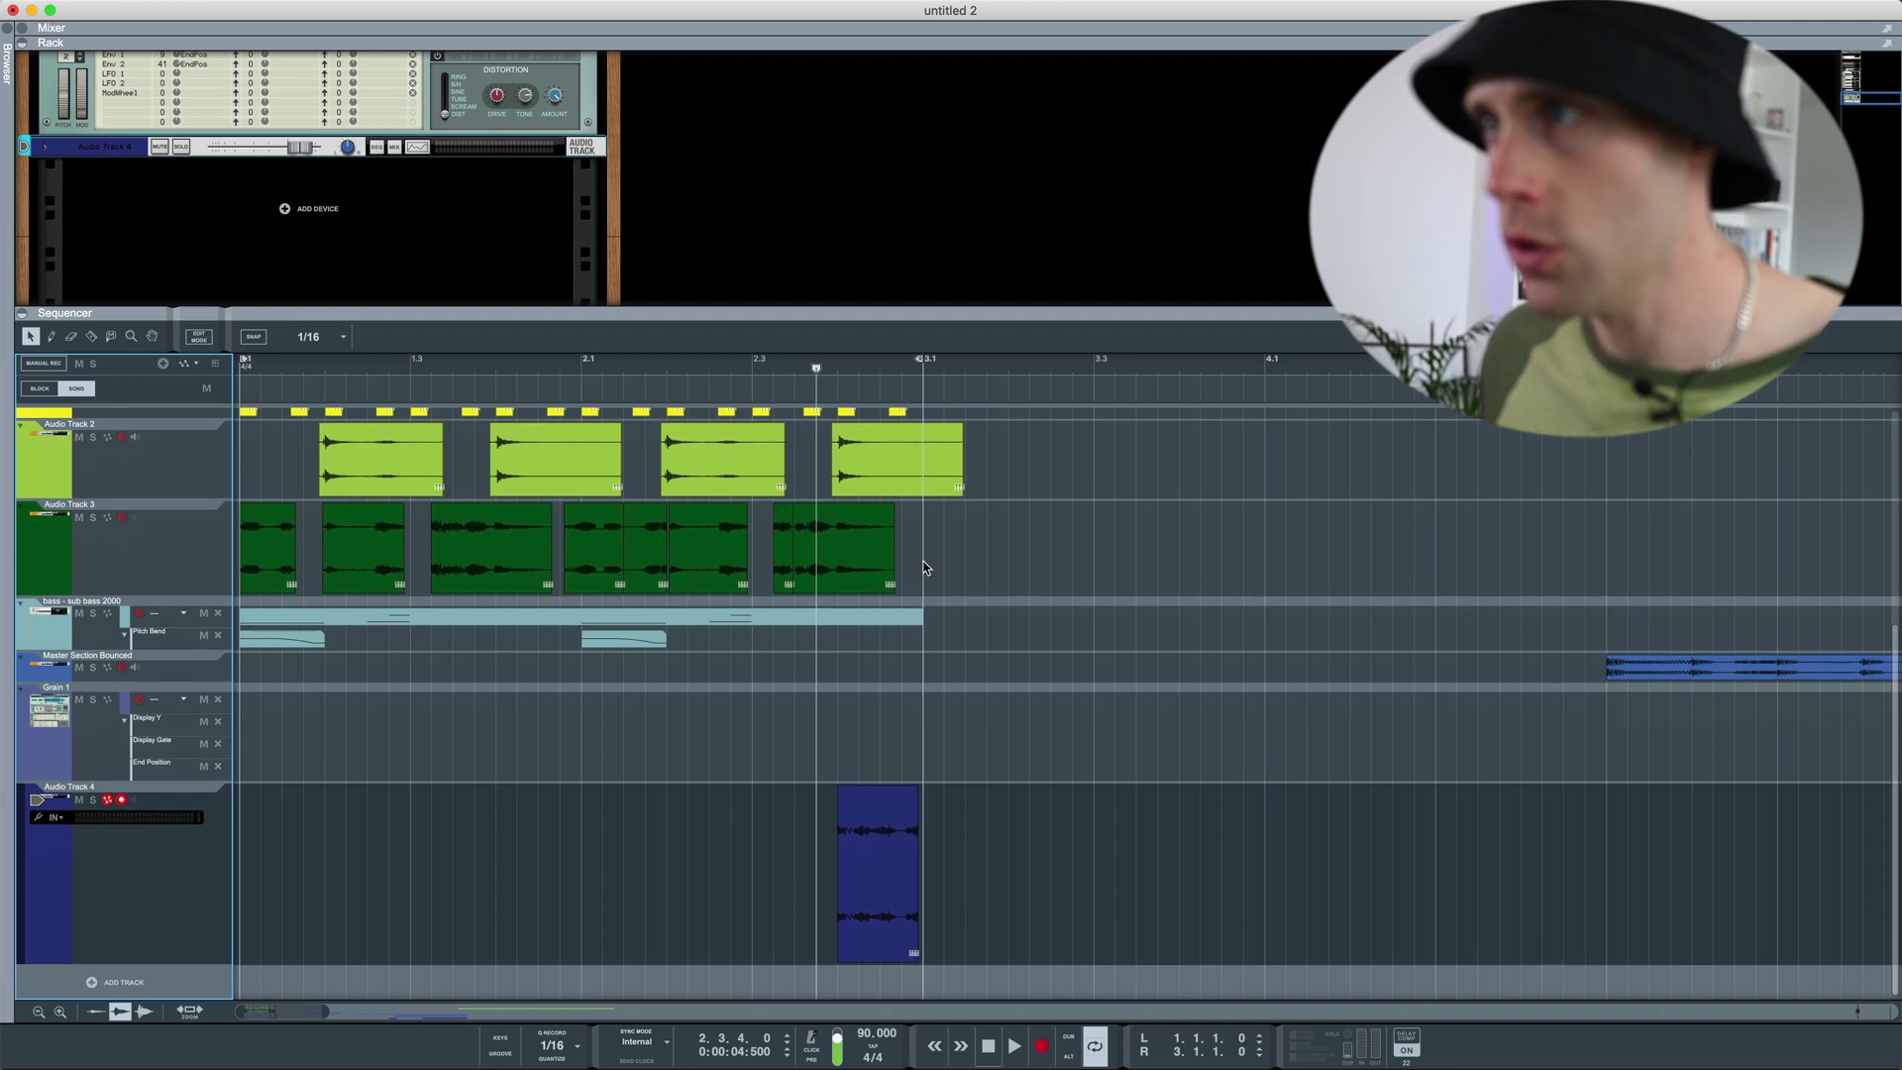
left_click(834, 566)
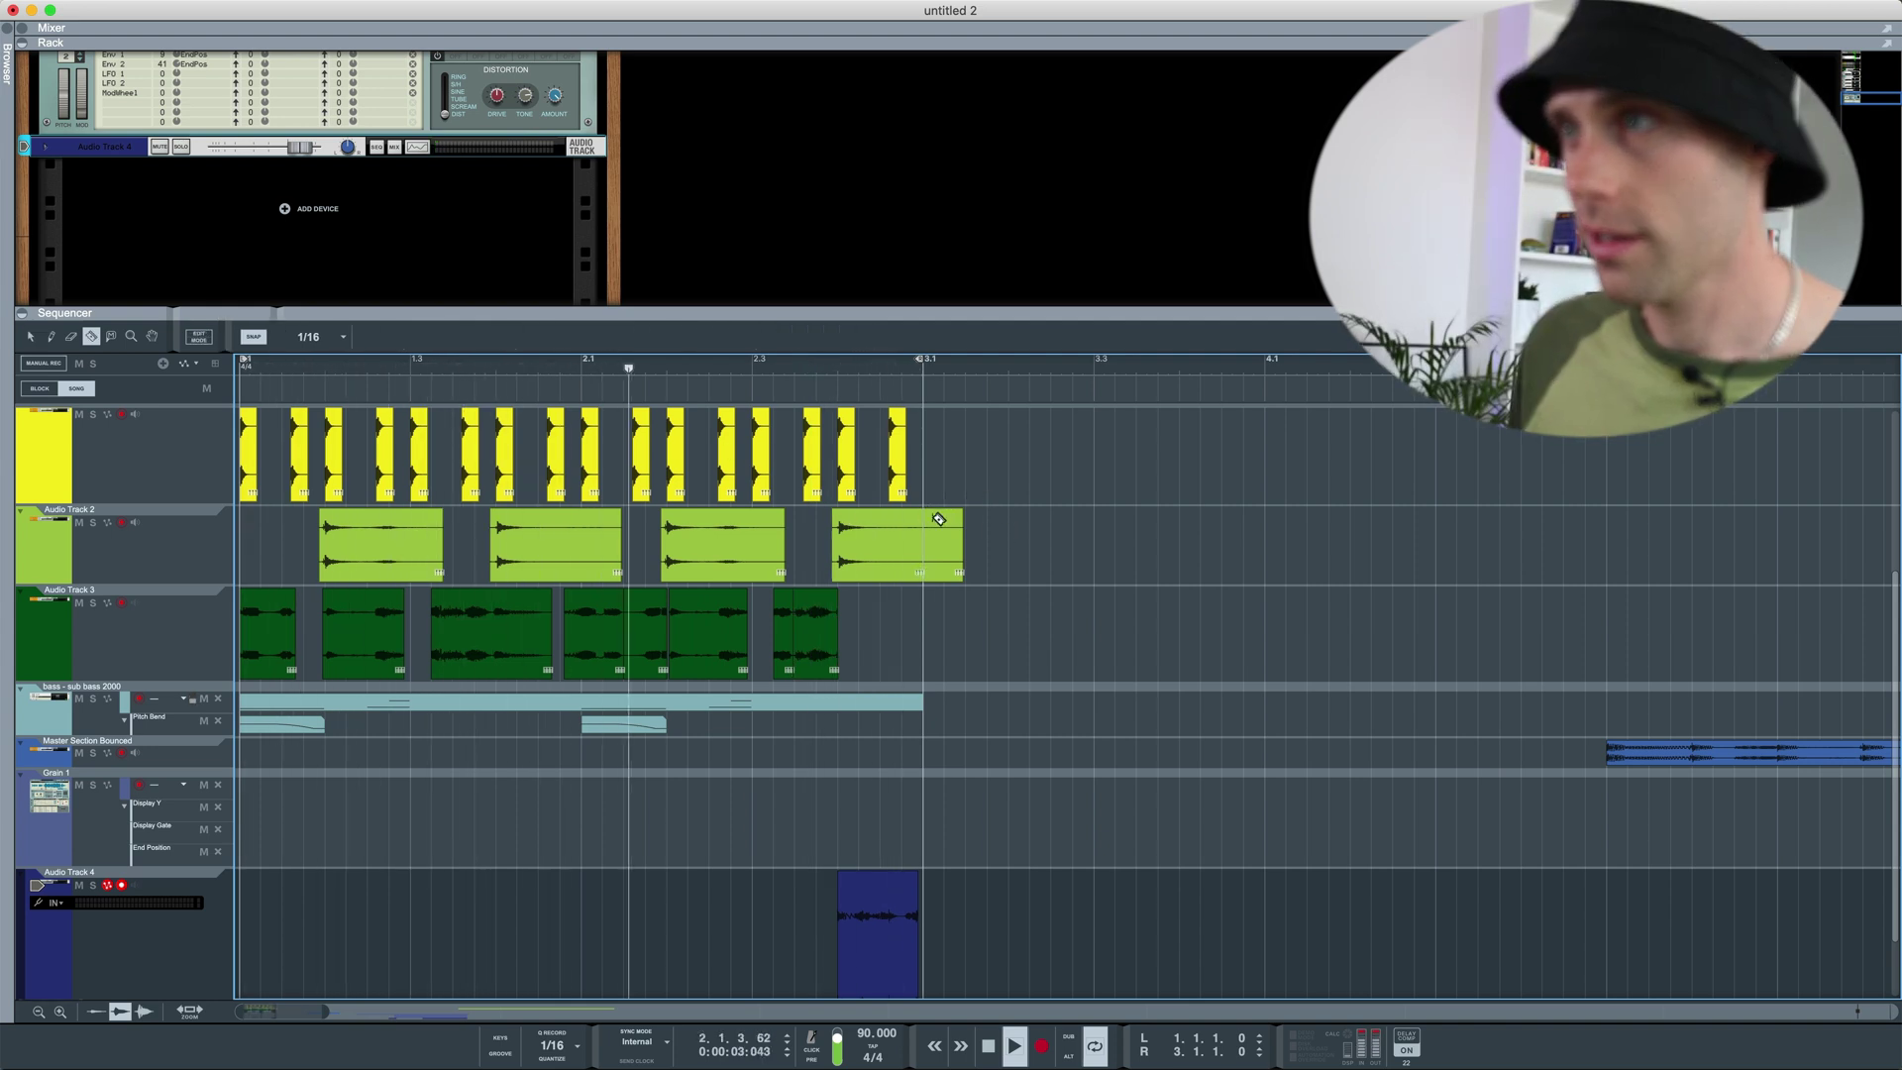
- Cut Audio Track 2's last clip at the loop end on bar 3 and delete the overhanging piece
right_click(1012, 592)
left_click(985, 518)
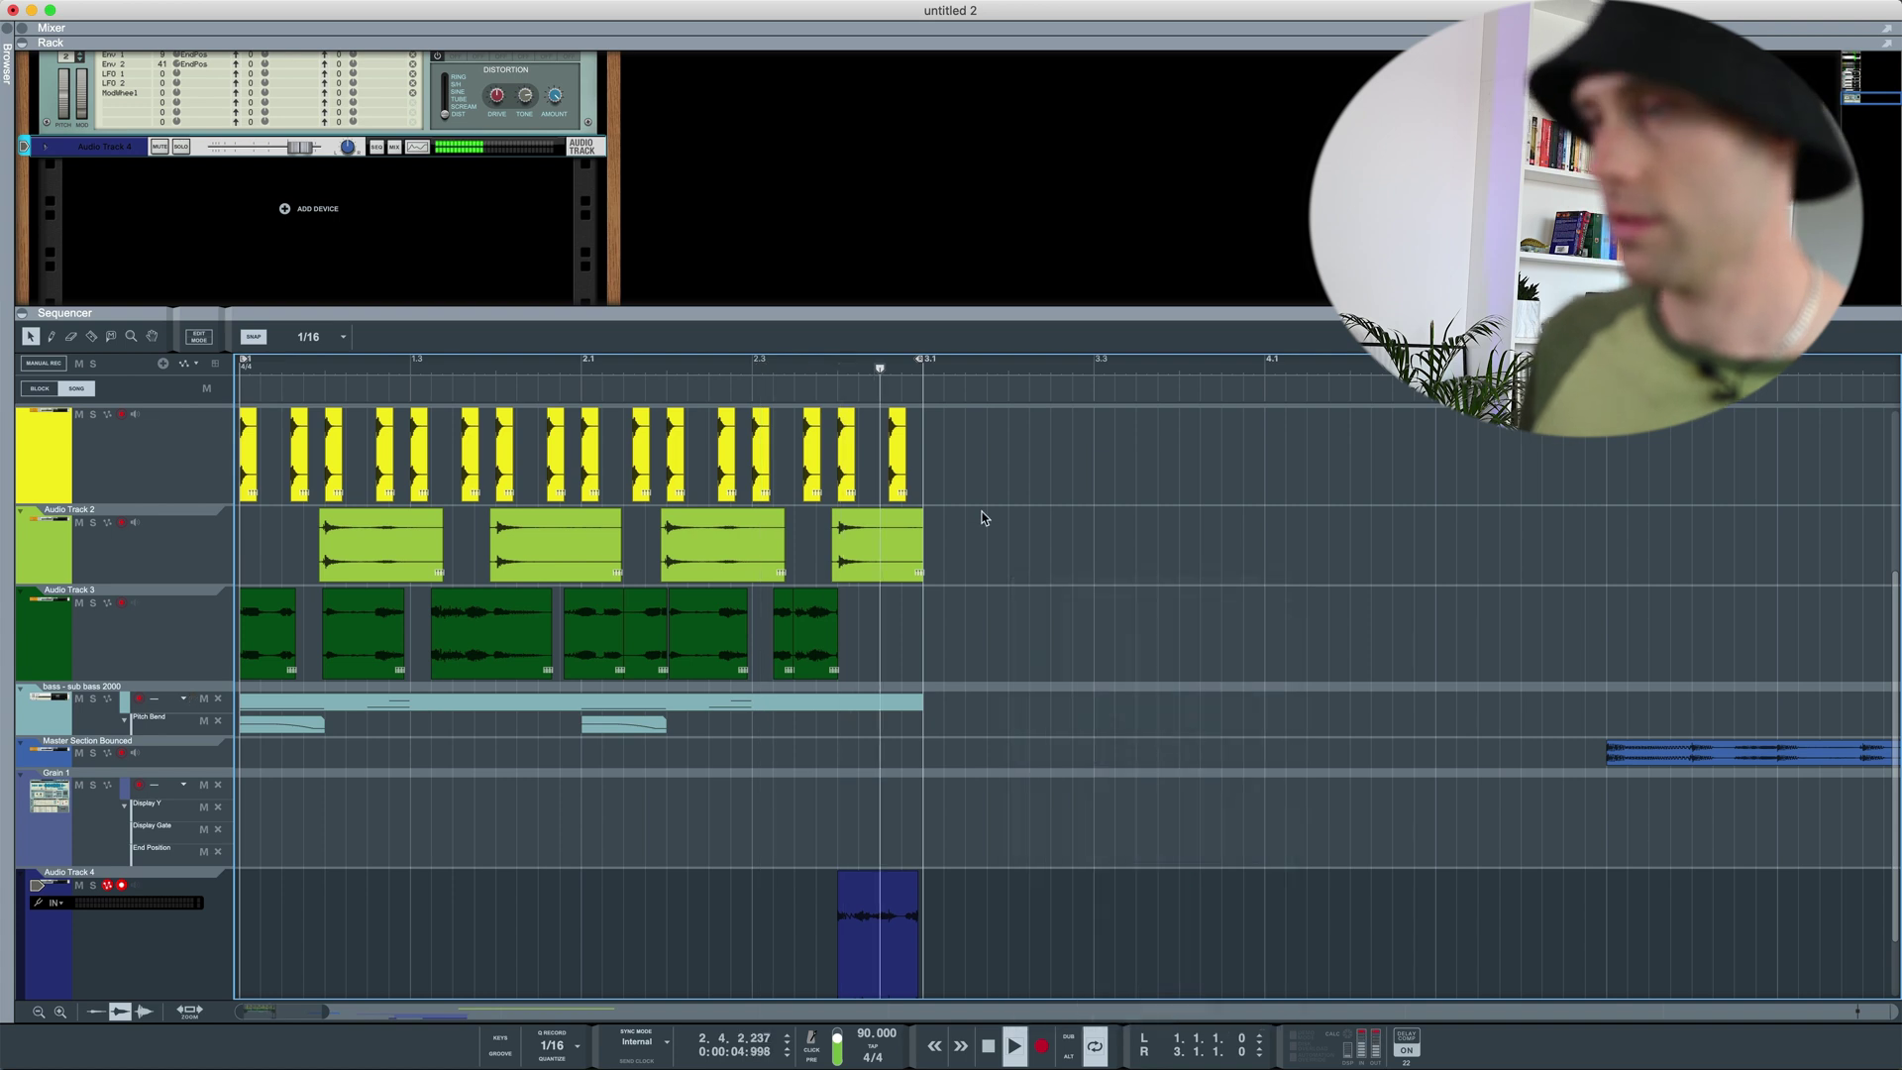